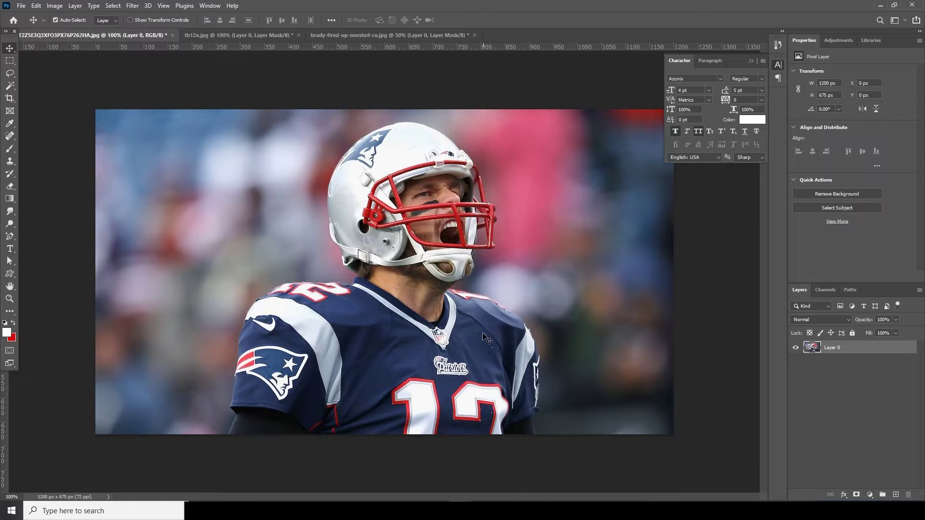
# Select the football player as the subject and mask out the photo's background with a layer mask.
pyautogui.click(119, 7)
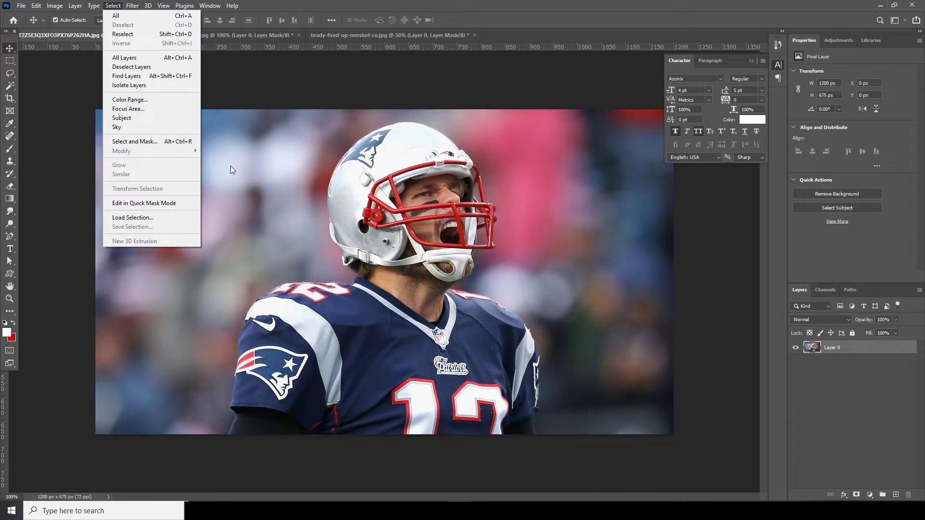
pyautogui.click(452, 226)
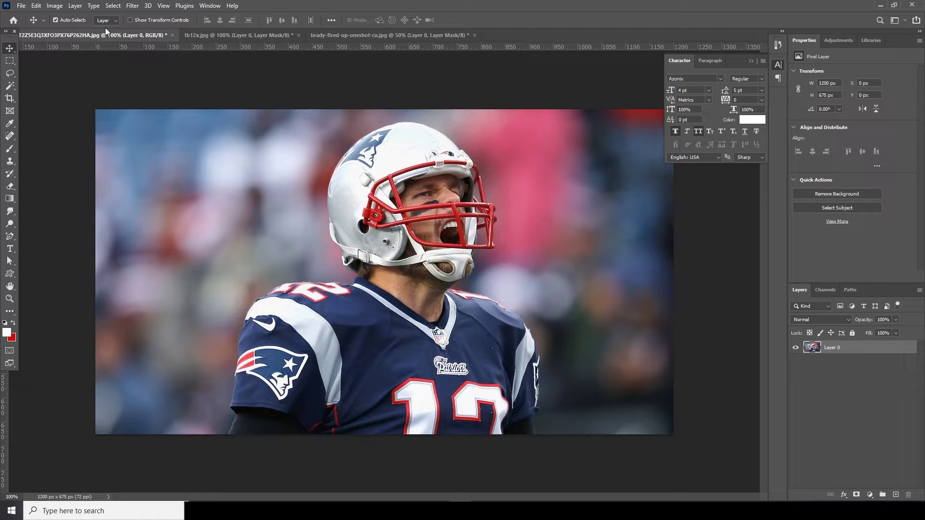
pyautogui.click(113, 6)
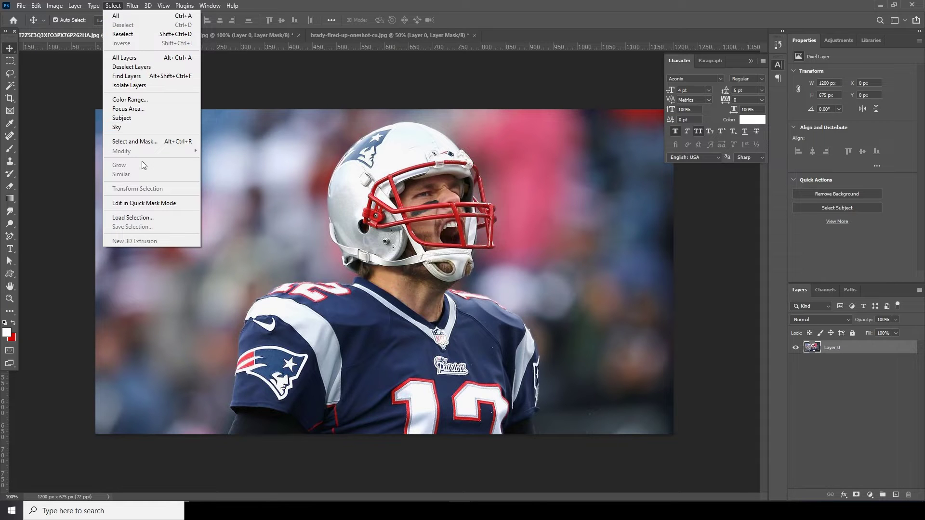
pyautogui.click(132, 118)
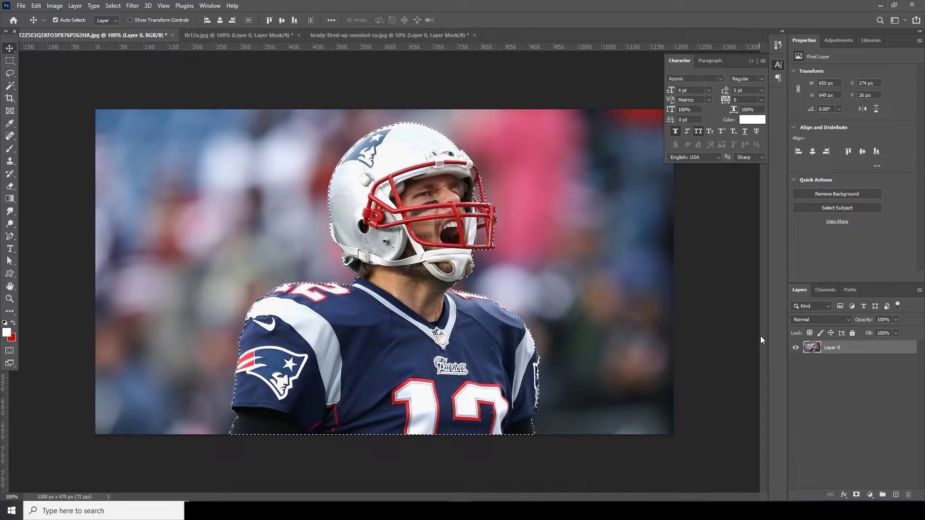
pyautogui.click(856, 495)
# Select the leftover background patches between the red facemask bars with the Magic Wand and hide them on the layer mask.
pyautogui.hotkey('ctrl', '+')
pyautogui.hotkey('ctrl', '+')
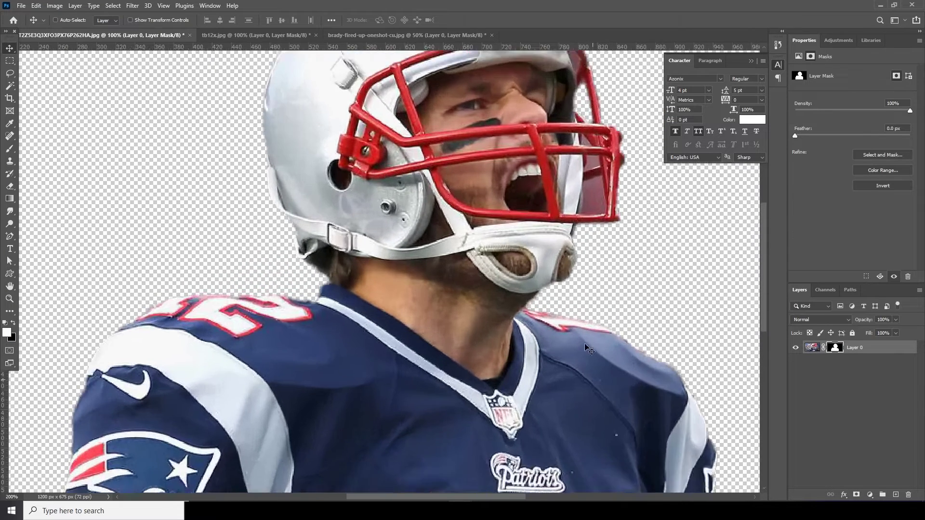
pyautogui.moveTo(639, 288); pyautogui.dragTo(374, 397)
pyautogui.hotkey('ctrl', '+')
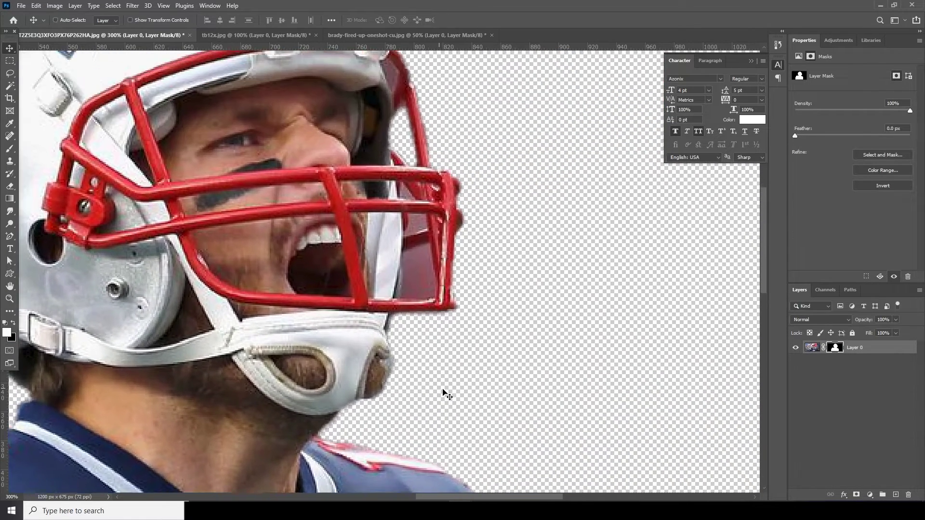
pyautogui.click(10, 86)
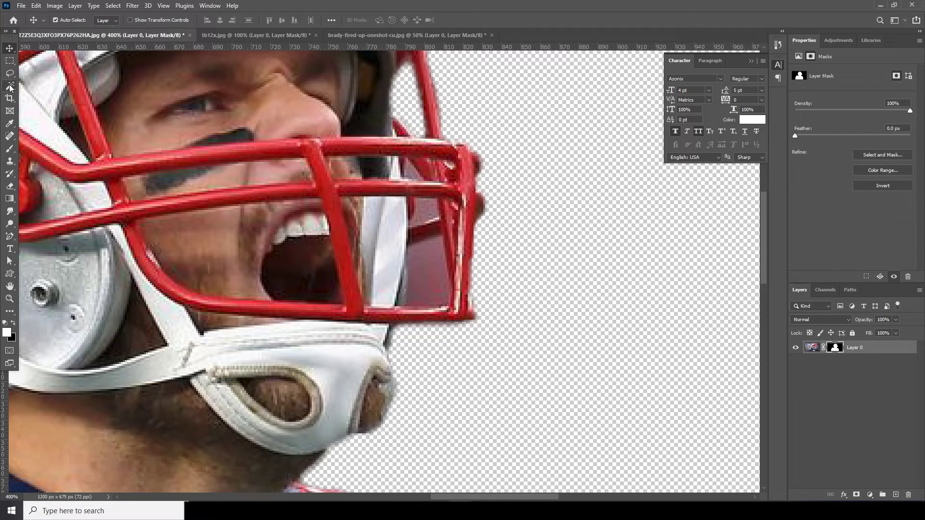
pyautogui.click(415, 179)
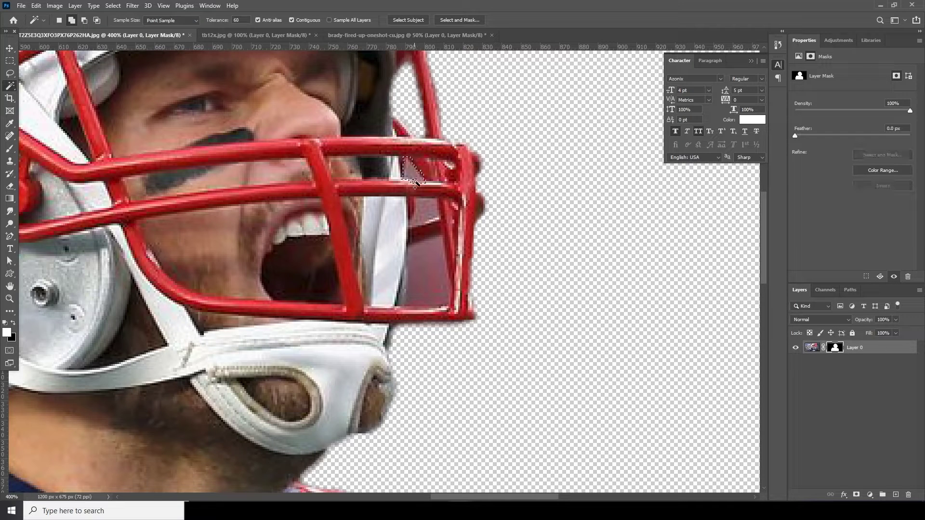
pyautogui.keyDown('shift'); pyautogui.click(424, 210); pyautogui.keyUp('shift')
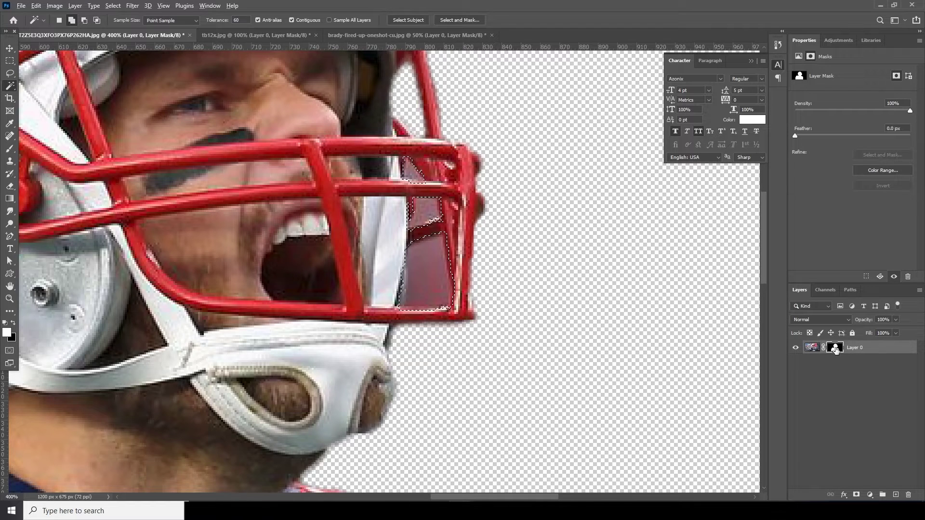
pyautogui.hotkey('ctrl', '1')
# Create a new 1080 x 1350 px portrait document at 300 pixels/inch in 16-bit RGB Color with a white background.
pyautogui.click(250, 36)
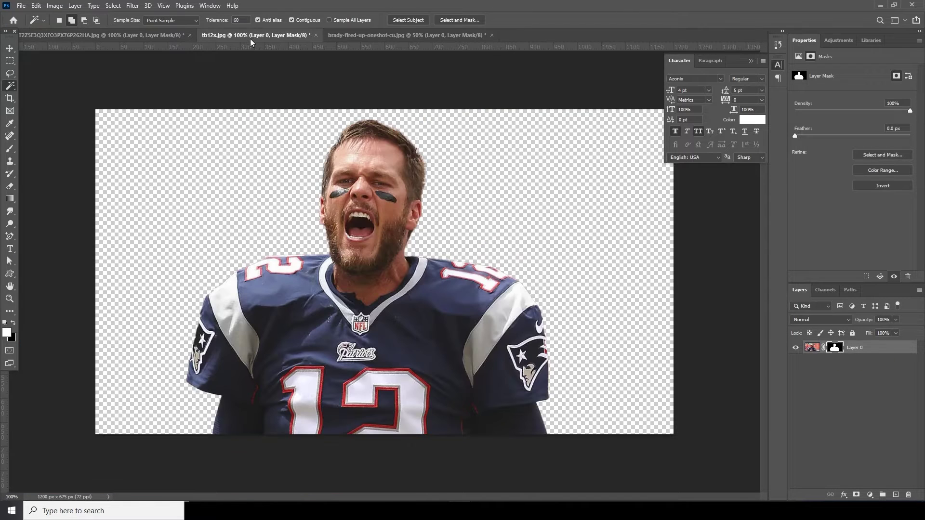
pyautogui.click(394, 35)
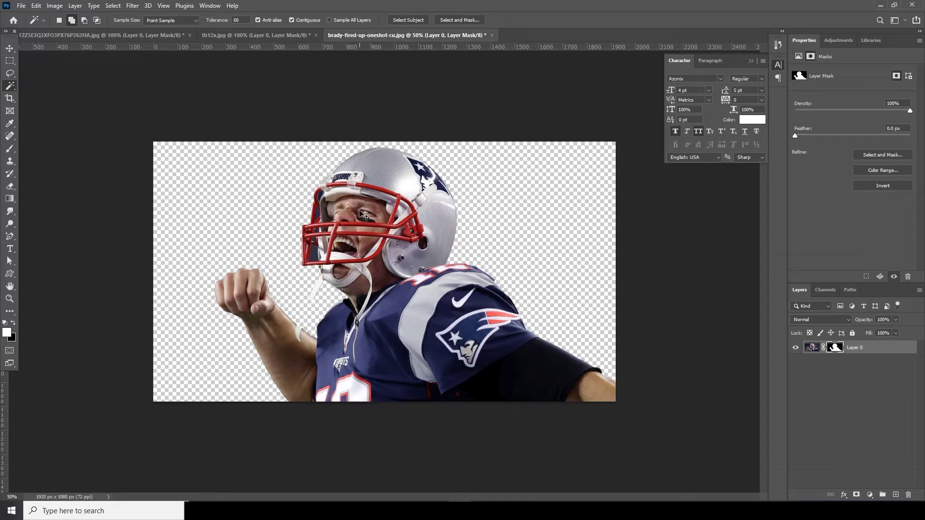
pyautogui.click(21, 6)
pyautogui.click(28, 17)
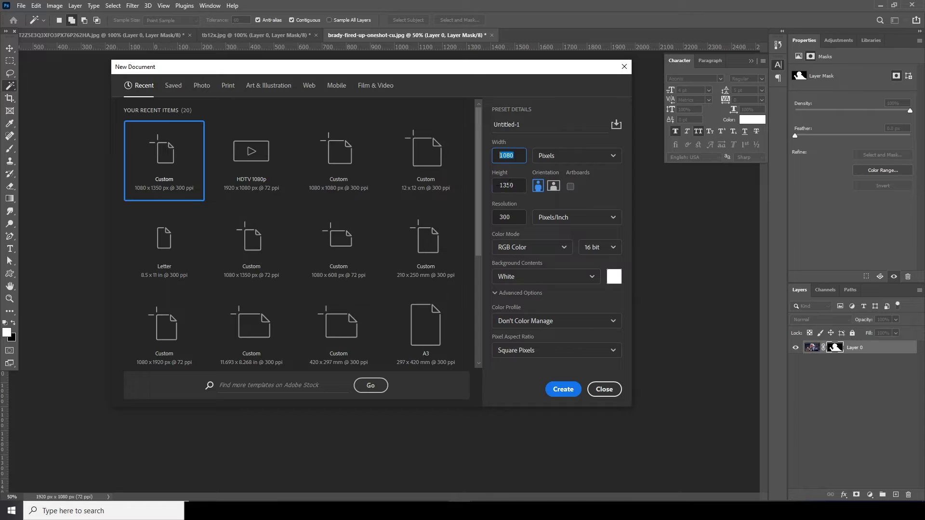
pyautogui.click(517, 185)
pyautogui.click(518, 216)
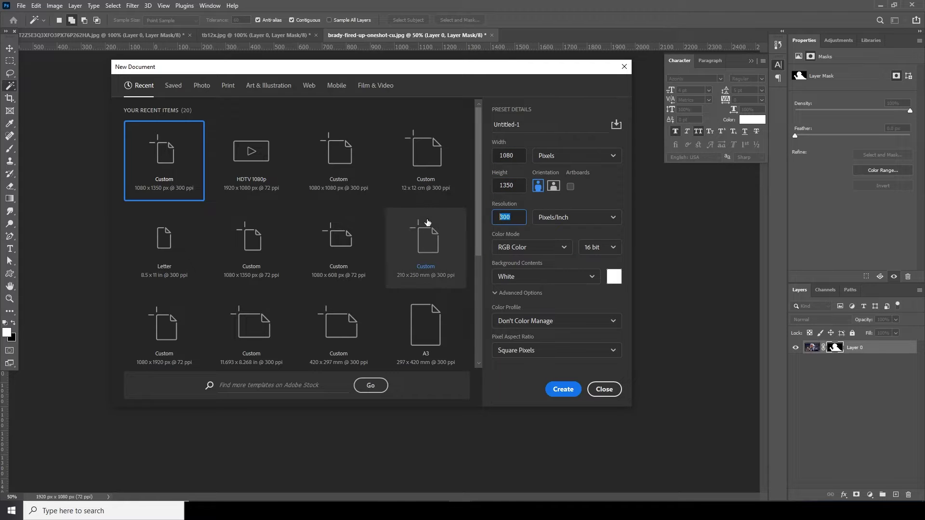
pyautogui.click(605, 248)
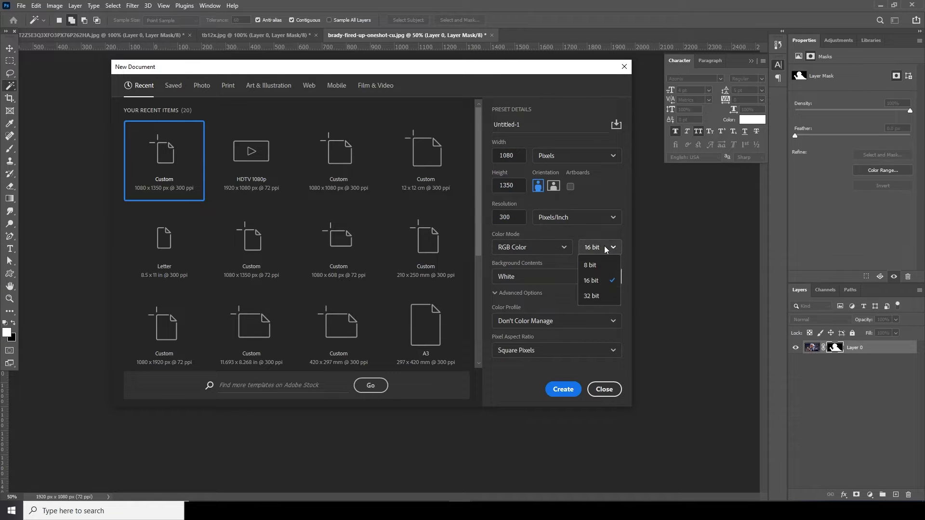
pyautogui.click(597, 280)
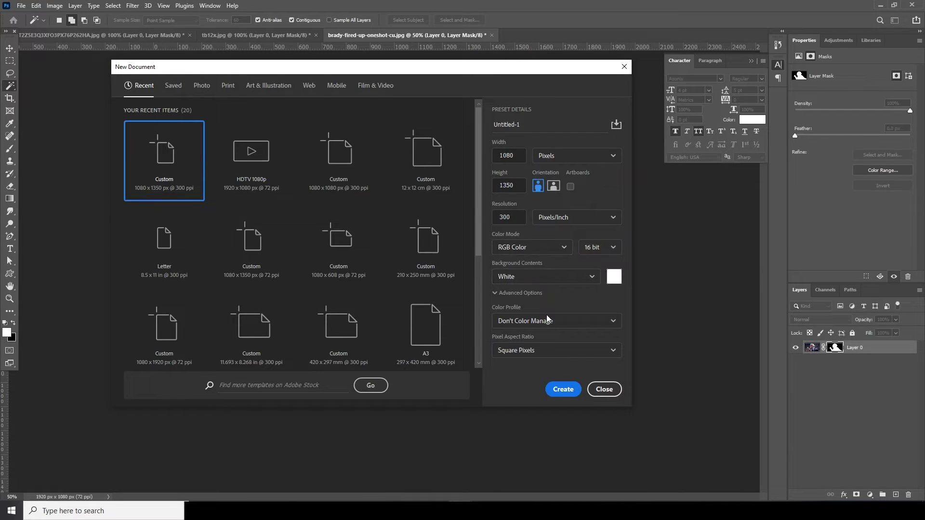
pyautogui.click(572, 394)
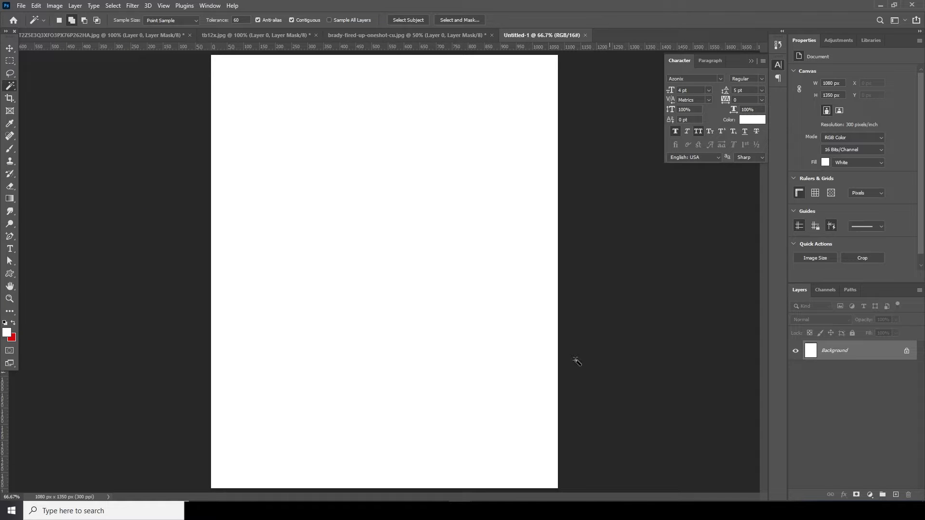
# Copy the masked bareheaded player from tb12x.jpg into the new document, placed centrally on the canvas.
pyautogui.click(9, 48)
pyautogui.click(116, 37)
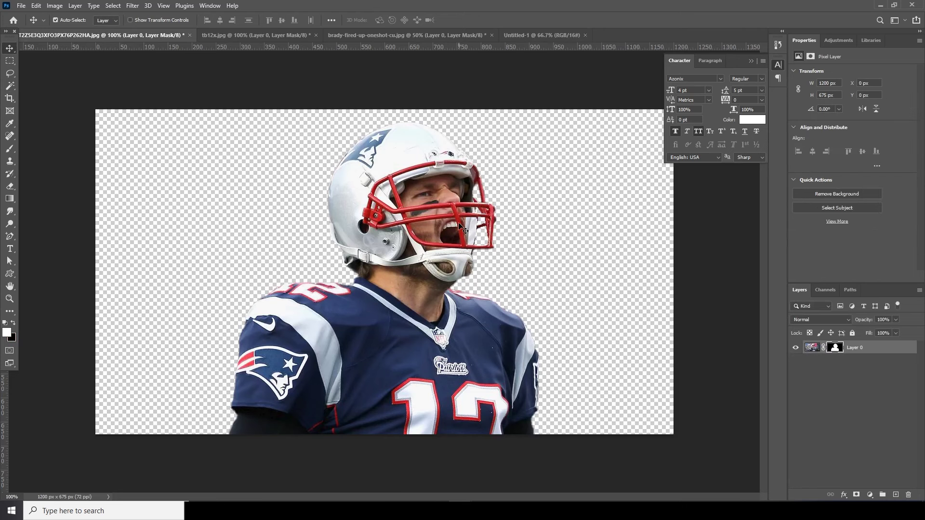
pyautogui.click(264, 37)
pyautogui.moveTo(453, 144); pyautogui.dragTo(409, 305)
pyautogui.click(446, 197)
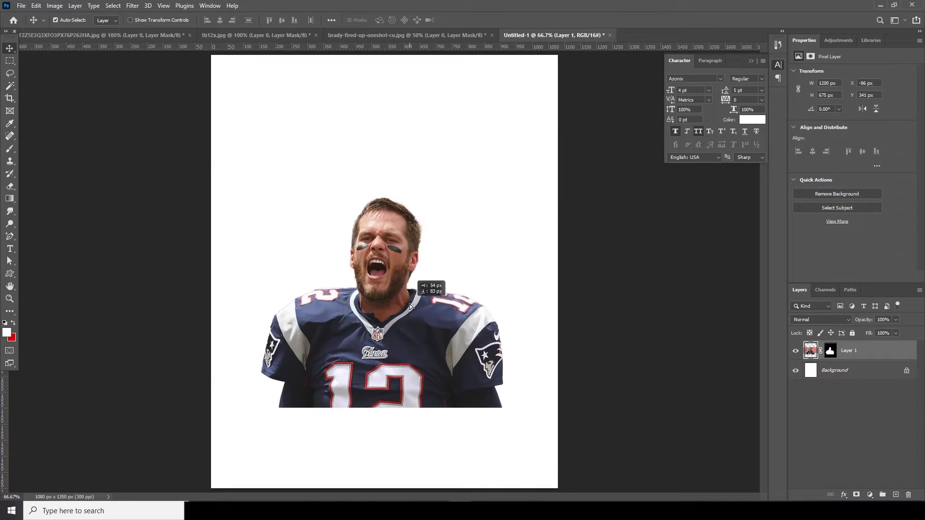
# Copy the player from brady-fired-up-oneshot-cu.jpg into the poster, place his layer beneath the bareheaded player and move him toward the canvas top.
pyautogui.click(358, 39)
pyautogui.moveTo(313, 145); pyautogui.dragTo(354, 278)
pyautogui.click(444, 197)
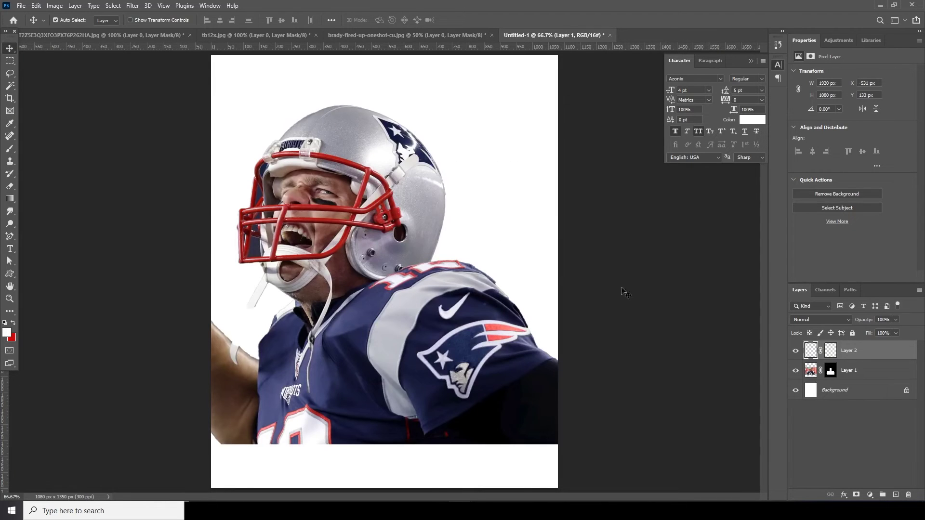
pyautogui.moveTo(806, 357); pyautogui.dragTo(806, 378)
pyautogui.moveTo(352, 188); pyautogui.dragTo(364, 148)
# Copy the first helmeted cut-out into the poster and place it just right of the bareheaded player, between the two existing players.
pyautogui.click(73, 35)
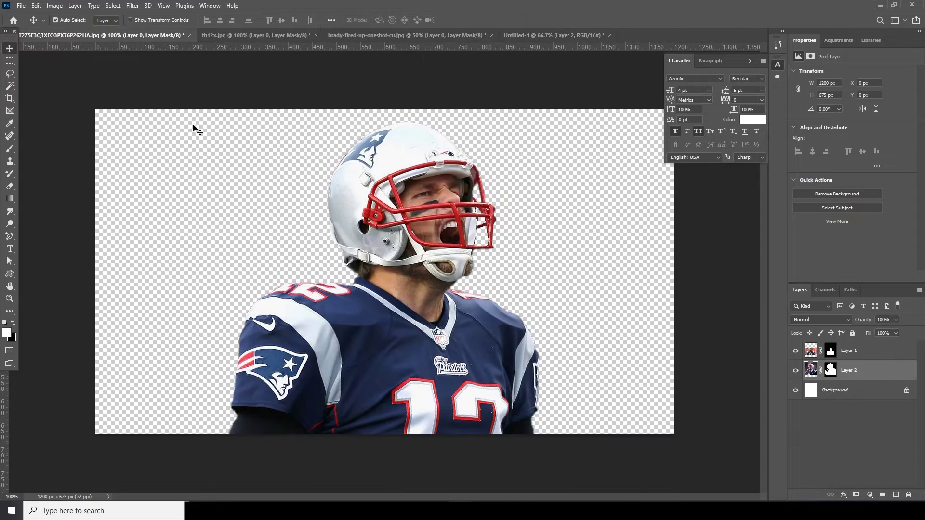
pyautogui.moveTo(385, 233); pyautogui.dragTo(554, 36)
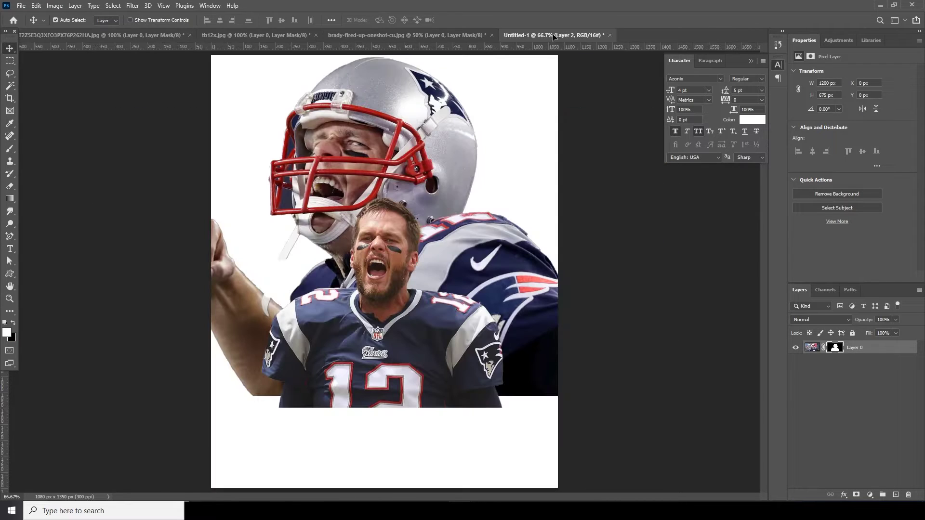
pyautogui.moveTo(428, 261); pyautogui.dragTo(450, 239)
pyautogui.click(455, 197)
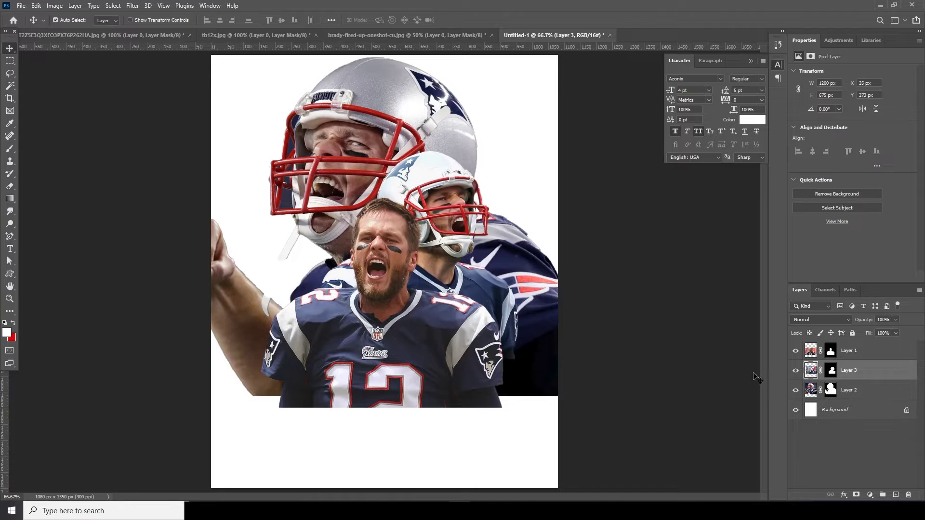
# Convert all three player layers, Layer 1, Layer 3 and Layer 2, to smart objects.
pyautogui.rightClick(867, 352)
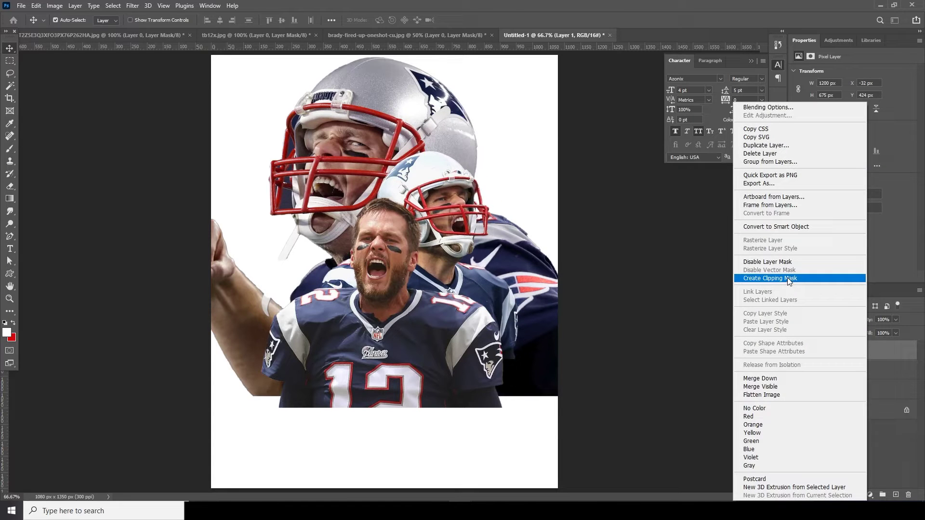
pyautogui.click(777, 226)
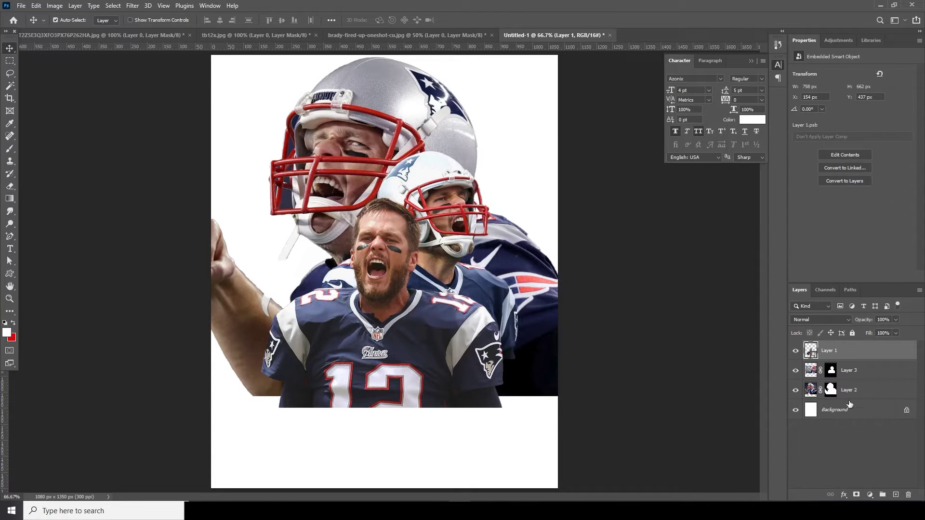
pyautogui.rightClick(866, 372)
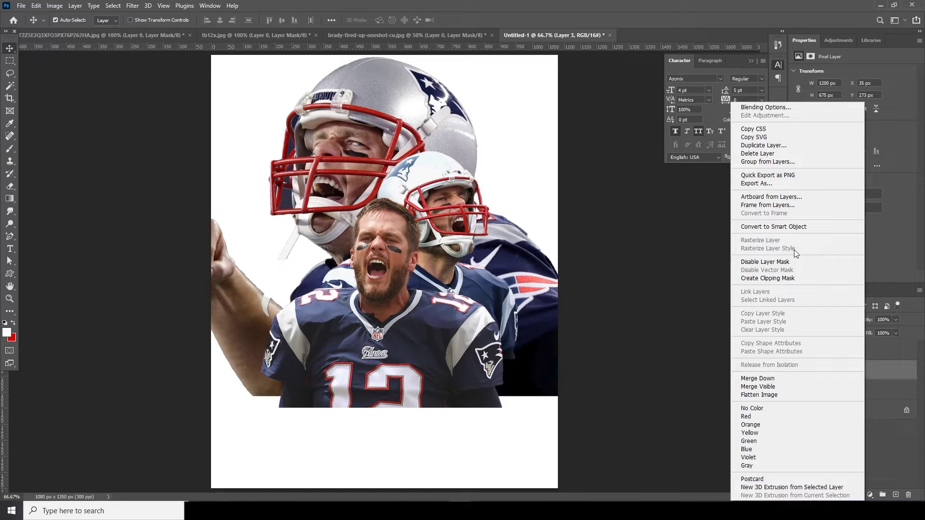
pyautogui.click(778, 227)
pyautogui.rightClick(862, 393)
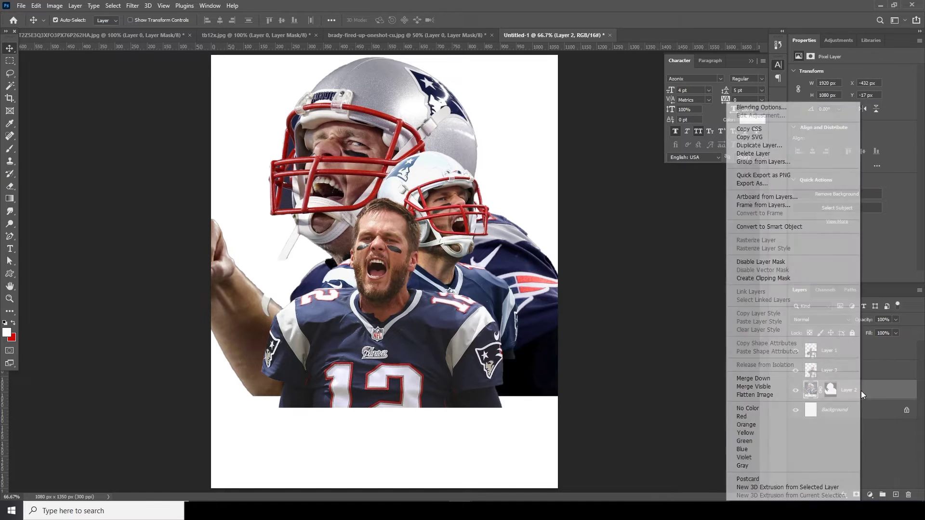
pyautogui.click(782, 228)
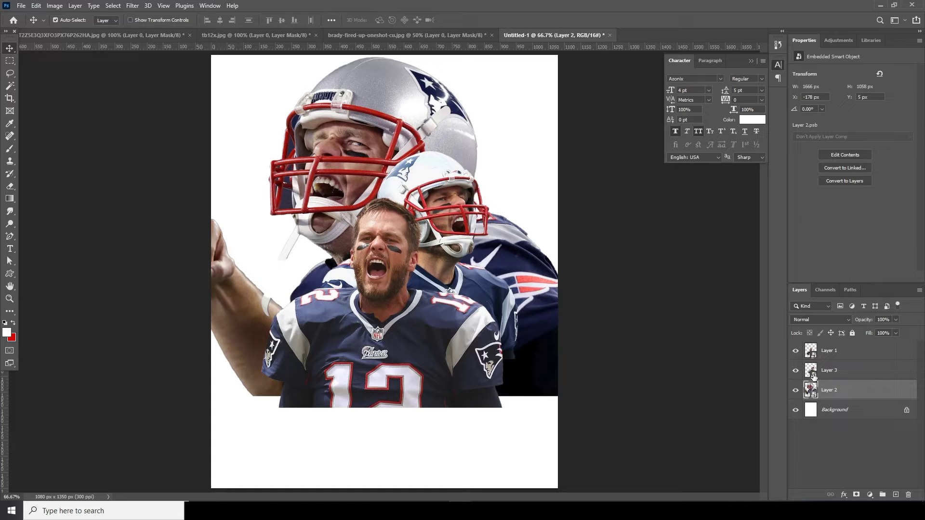
# Enlarge the bareheaded player in front to about 825 x 722 px with Free Transform.
pyautogui.click(389, 306)
pyautogui.hotkey('ctrl', 't')
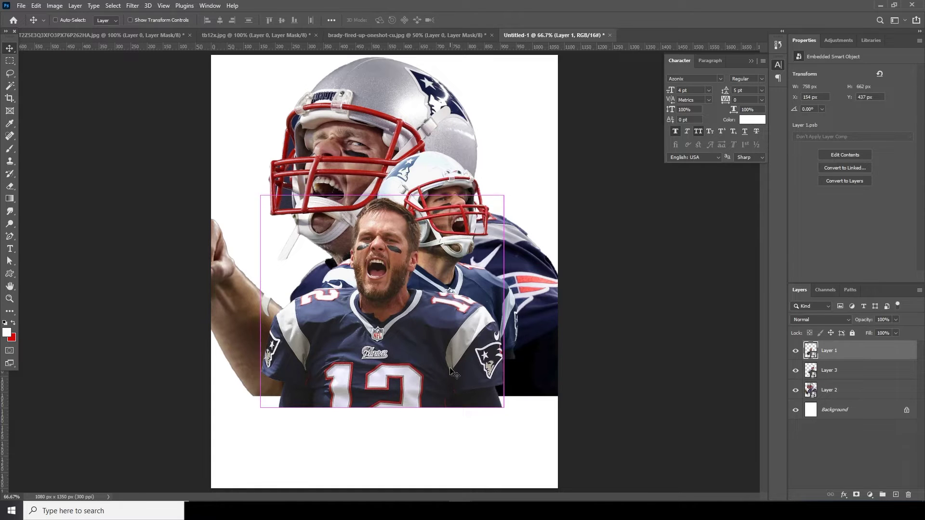
pyautogui.moveTo(450, 368); pyautogui.dragTo(452, 370)
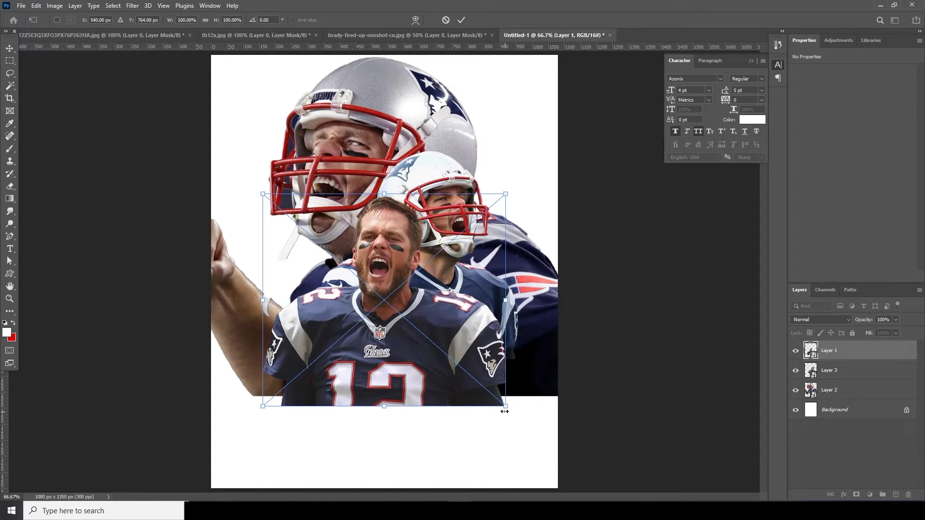
pyautogui.moveTo(505, 406); pyautogui.dragTo(515, 416)
pyautogui.press('Return')
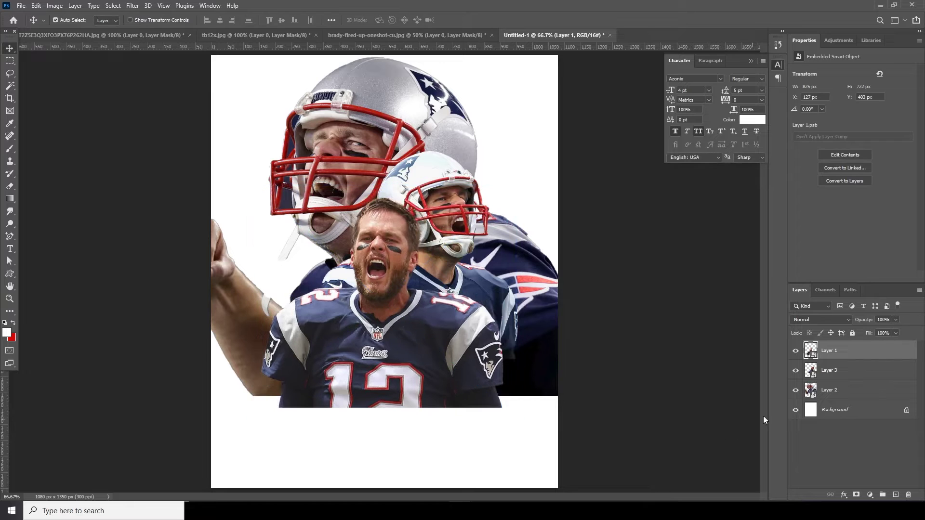
# Transform Layer 3, the white-helmeted player: scale it to about 97%, rotate it about 10° clockwise and raise it beside the bareheaded player's head.
pyautogui.click(833, 375)
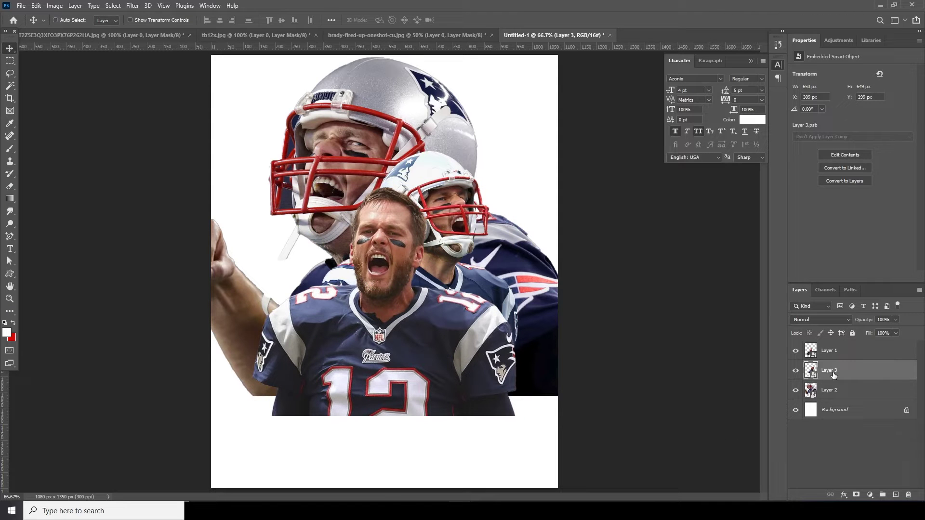
pyautogui.hotkey('ctrl', 't')
pyautogui.moveTo(535, 144); pyautogui.dragTo(554, 151)
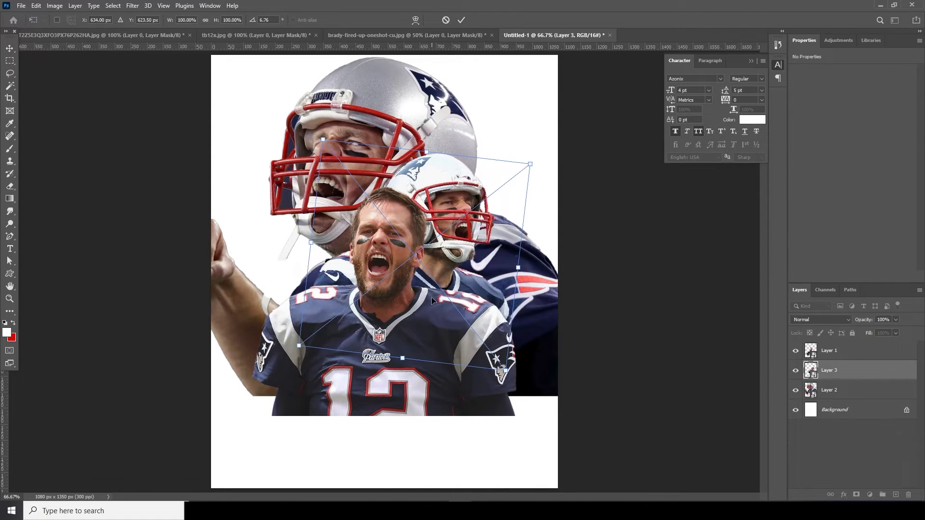
pyautogui.moveTo(425, 302); pyautogui.dragTo(437, 278)
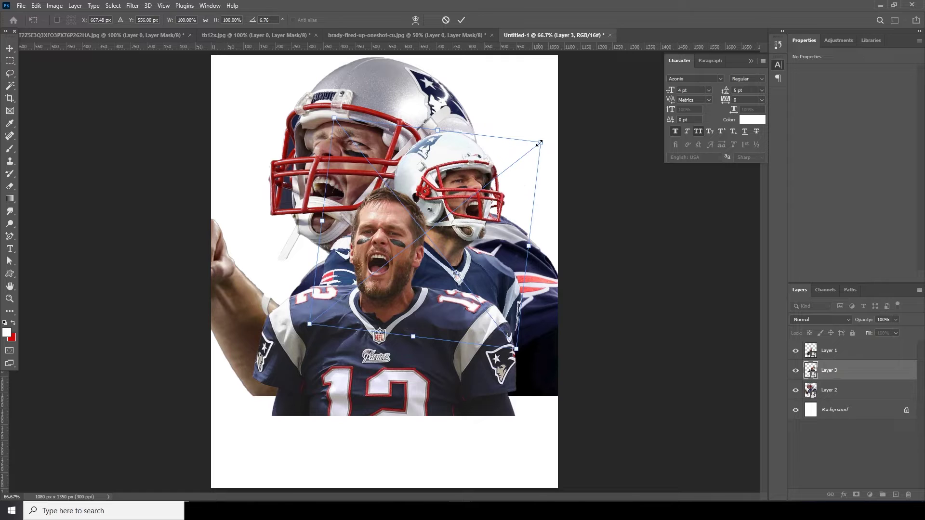
pyautogui.moveTo(541, 140); pyautogui.dragTo(538, 138)
pyautogui.moveTo(457, 228); pyautogui.dragTo(458, 207)
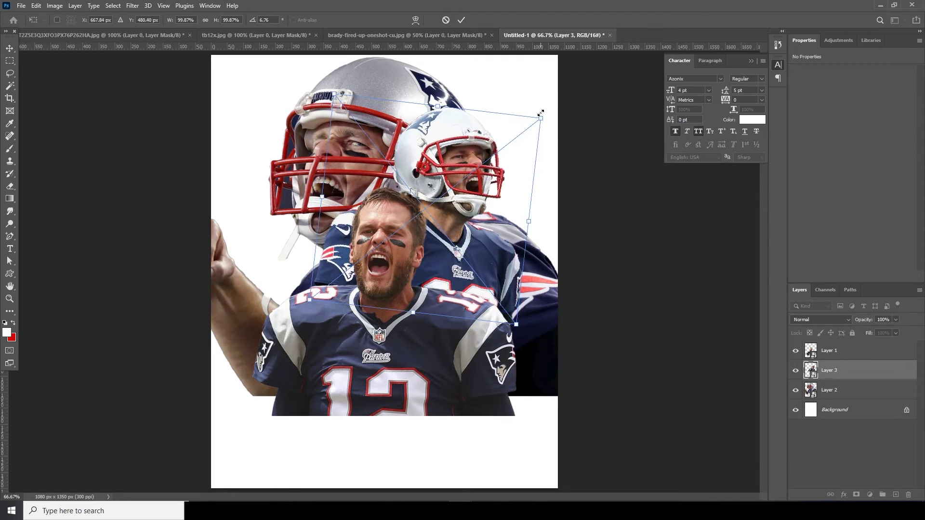
pyautogui.moveTo(540, 112); pyautogui.dragTo(541, 123)
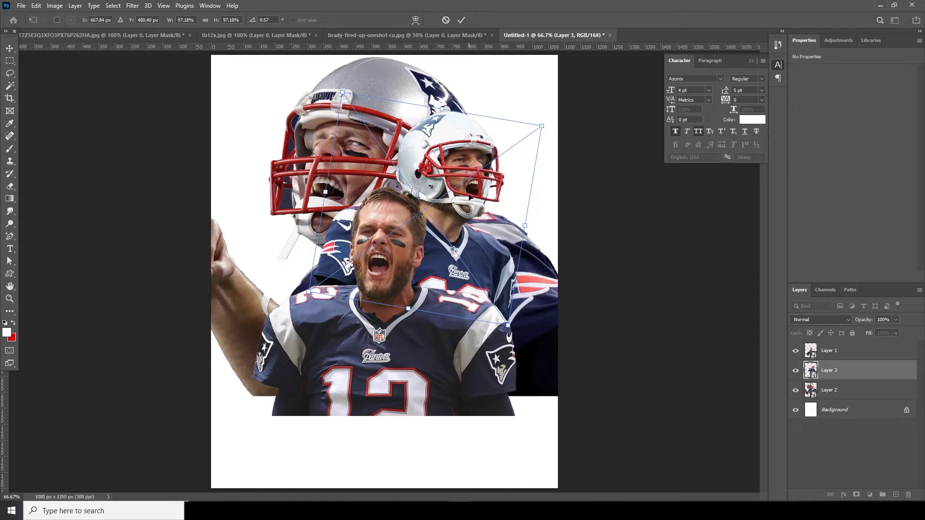
# Shrink Layer 2, the rear player, to about 56%, rotate it -5.58° and position it behind the other two players.
pyautogui.click(832, 394)
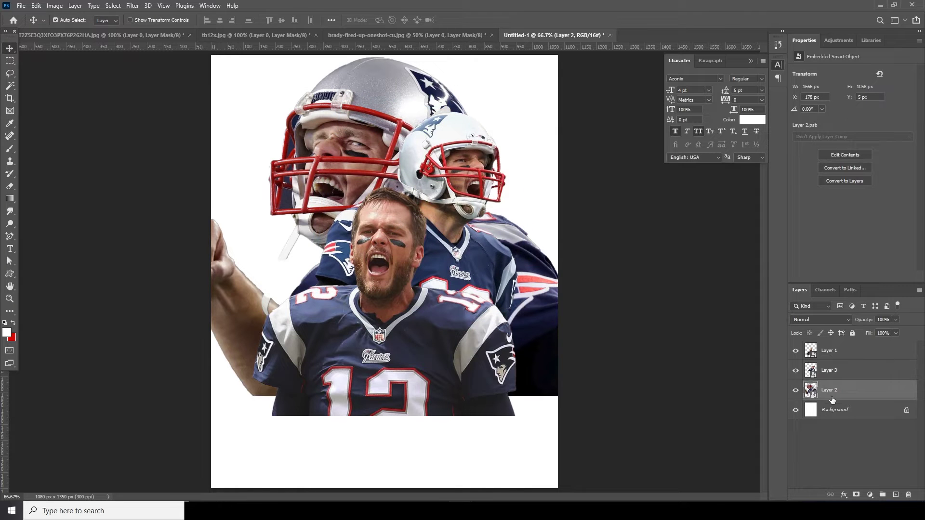
pyautogui.hotkey('ctrl', '-')
pyautogui.hotkey('ctrl', 't')
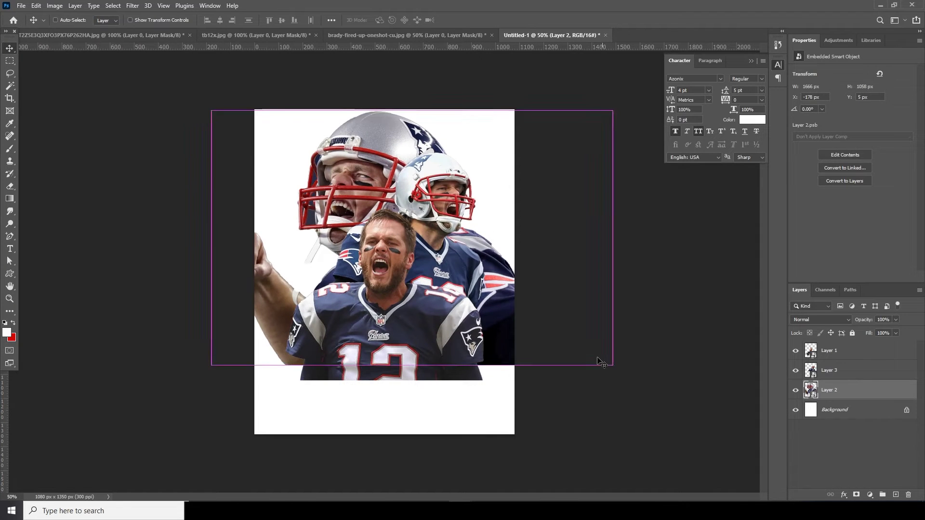
pyautogui.moveTo(613, 110); pyautogui.dragTo(576, 126)
pyautogui.moveTo(448, 236); pyautogui.dragTo(430, 211)
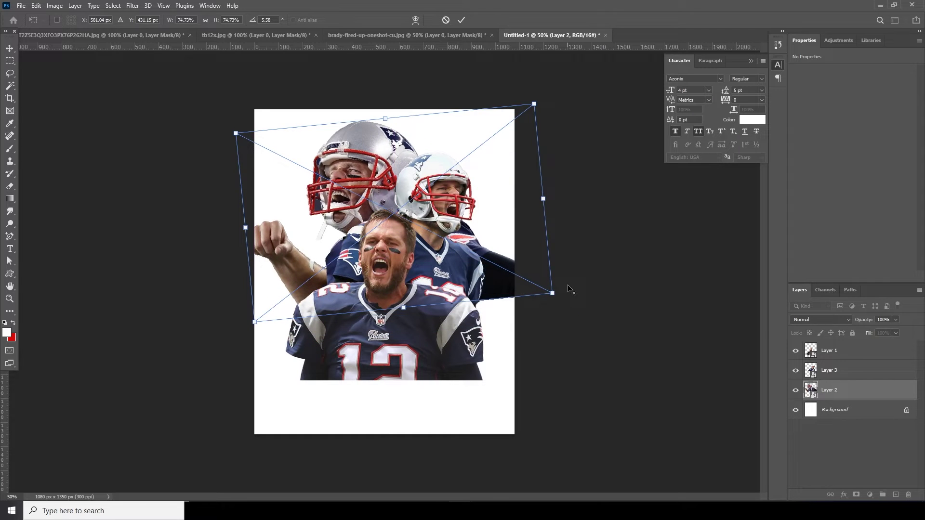
pyautogui.moveTo(552, 293); pyautogui.dragTo(512, 280)
pyautogui.moveTo(429, 261); pyautogui.dragTo(409, 257)
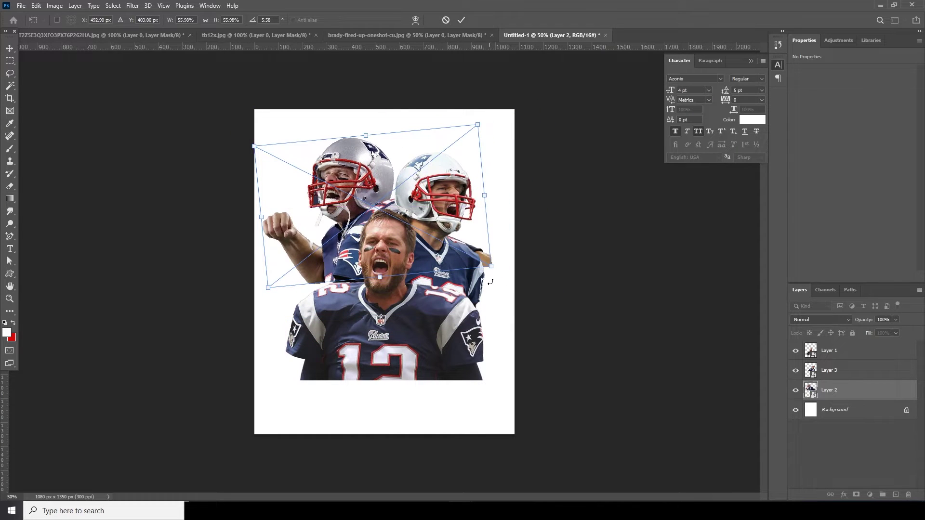
# Scale all three player layers together to about 90% and shift the group slightly toward the canvas centre.
pyautogui.keyDown('shift'); pyautogui.click(839, 353); pyautogui.keyUp('shift')
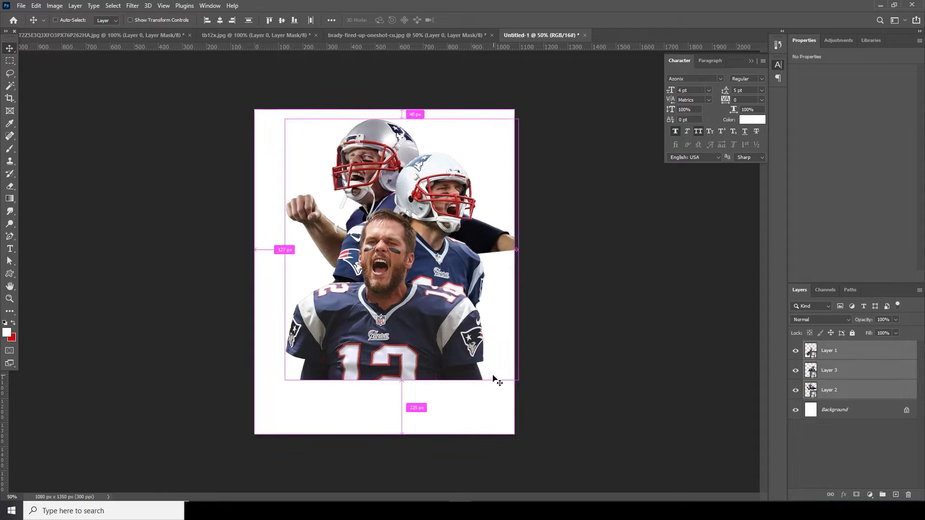
pyautogui.hotkey('ctrl', 't')
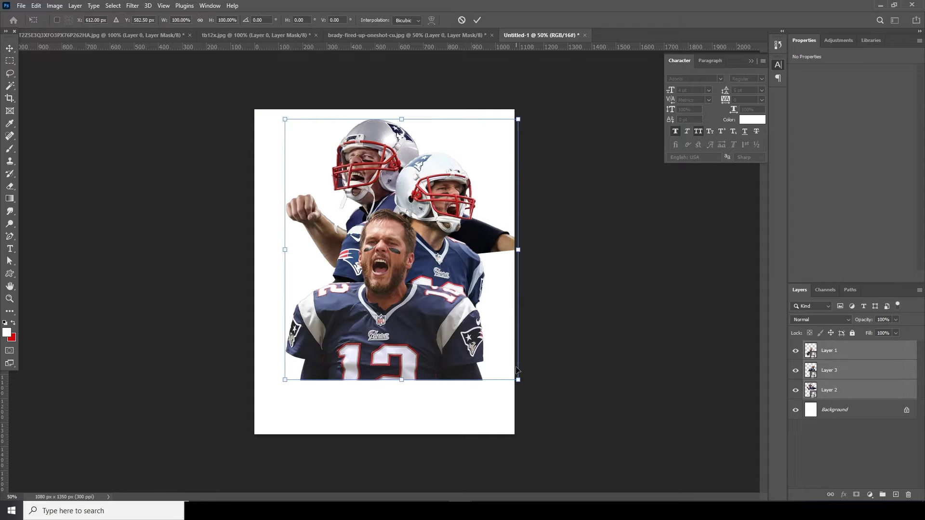
pyautogui.moveTo(517, 380); pyautogui.dragTo(502, 368)
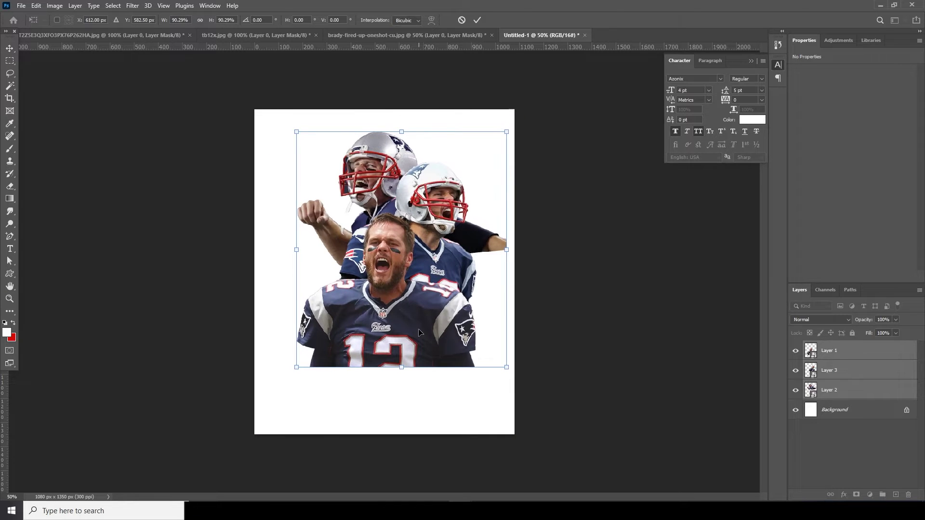
pyautogui.moveTo(419, 333); pyautogui.dragTo(416, 332)
pyautogui.press('Return')
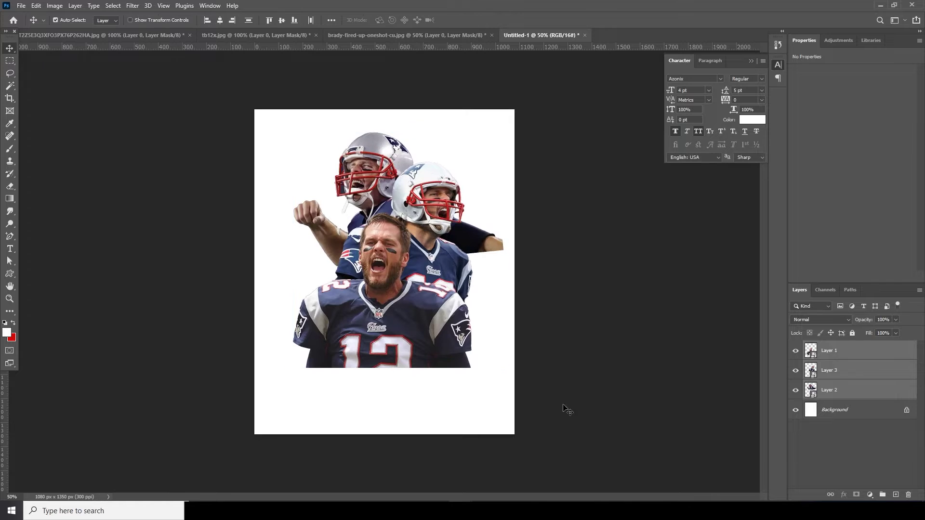
pyautogui.click(591, 428)
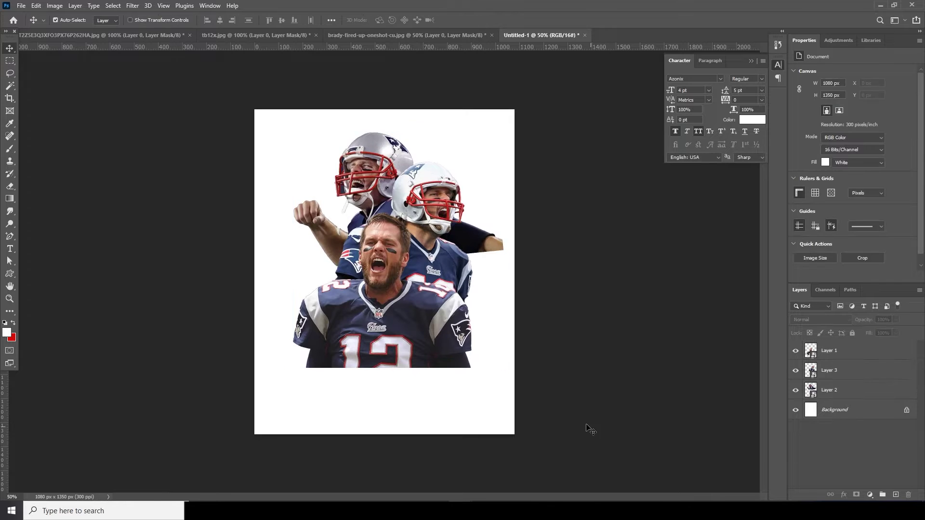
# Add a layer mask to Layer 2 and paint black over the rear player's arm extending past the white-helmeted player's shoulder.
pyautogui.click(799, 392)
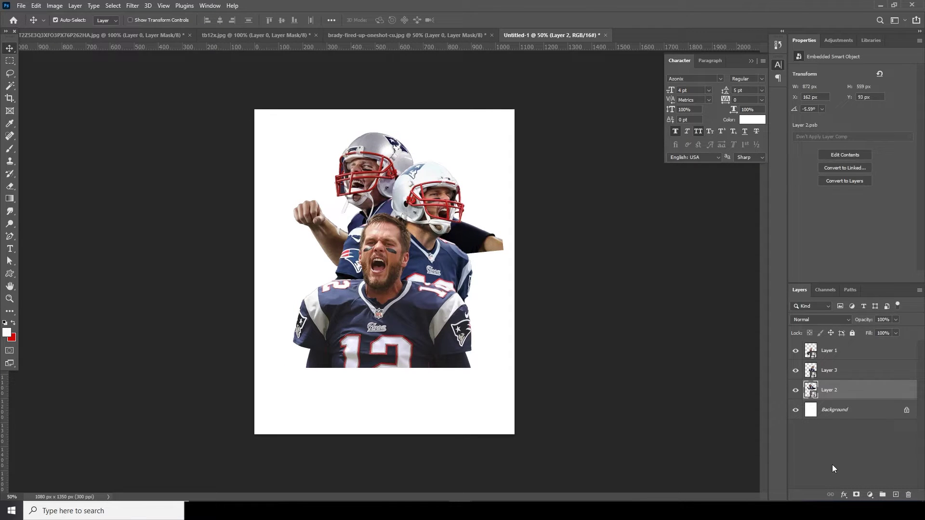
pyautogui.click(856, 495)
pyautogui.press('b')
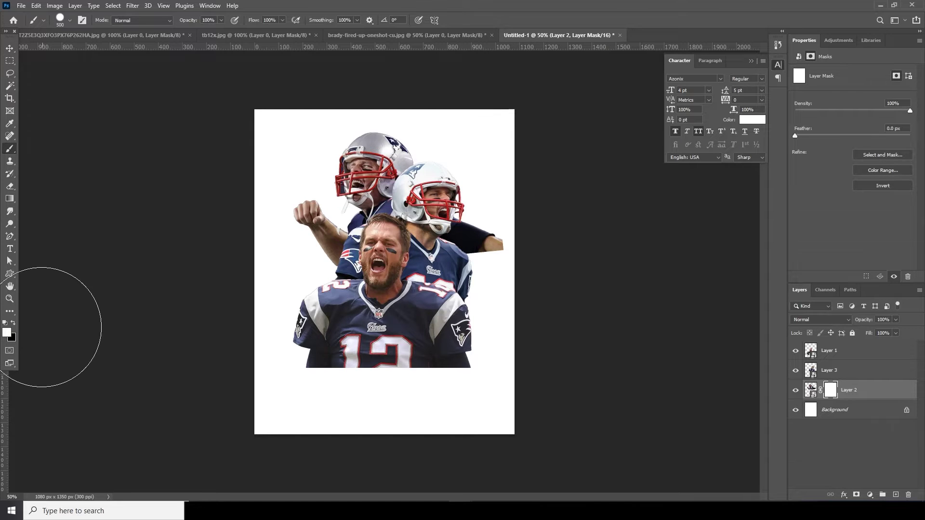
pyautogui.click(12, 323)
pyautogui.moveTo(508, 235)
pyautogui.mouseDown()
pyautogui.moveTo(496, 238)
pyautogui.moveTo(475, 289)
pyautogui.moveTo(469, 342)
pyautogui.moveTo(450, 341)
pyautogui.moveTo(496, 345)
pyautogui.moveTo(510, 244)
pyautogui.moveTo(498, 208)
pyautogui.mouseUp()
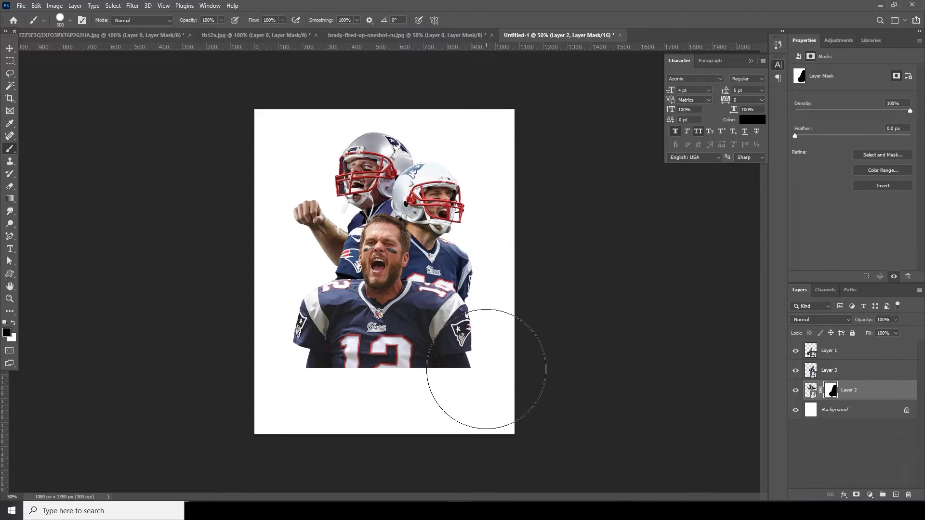
pyautogui.keyDown('ctrl'); pyautogui.click(802, 397); pyautogui.keyUp('ctrl')
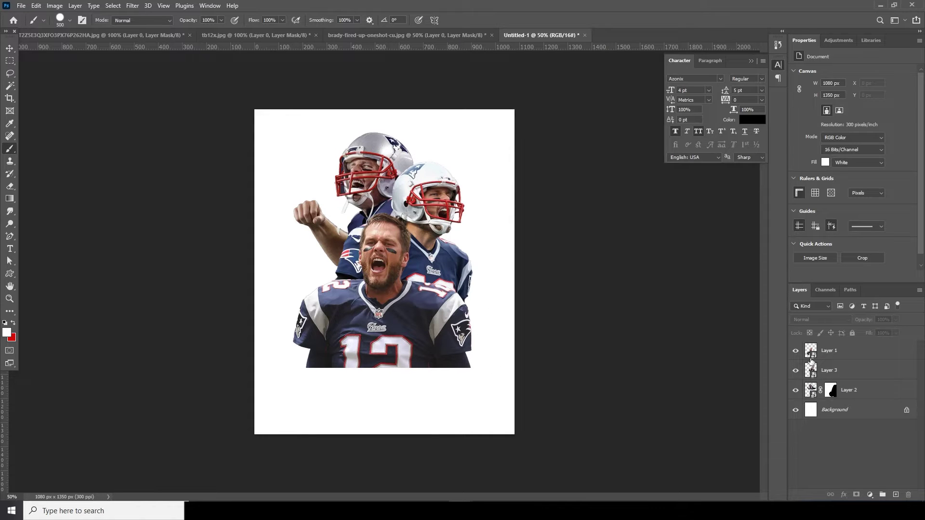
# Open the Camera Raw filter on Layer 2 and set Shadows to +37, Clarity to +100 and Texture to +28.
pyautogui.hotkey('ctrl', '1')
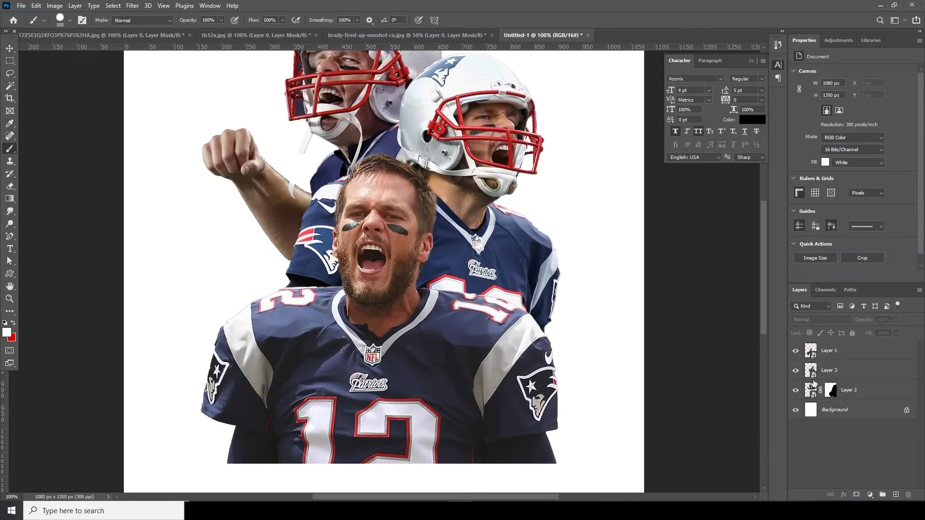
pyautogui.click(812, 397)
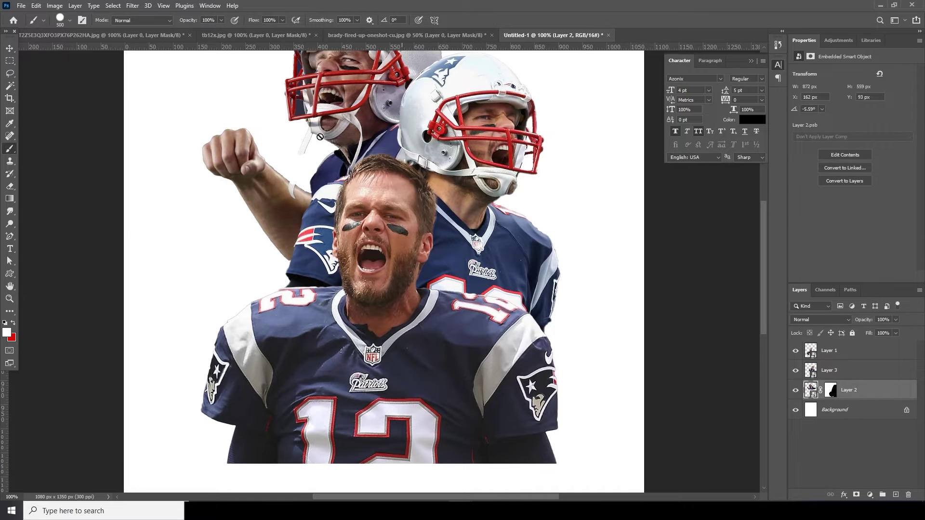
pyautogui.click(133, 6)
pyautogui.click(157, 78)
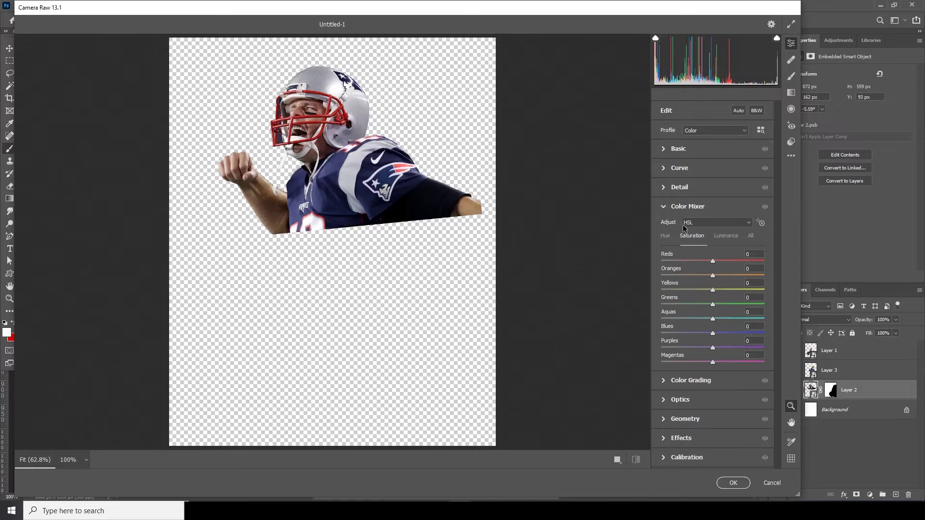
pyautogui.click(665, 149)
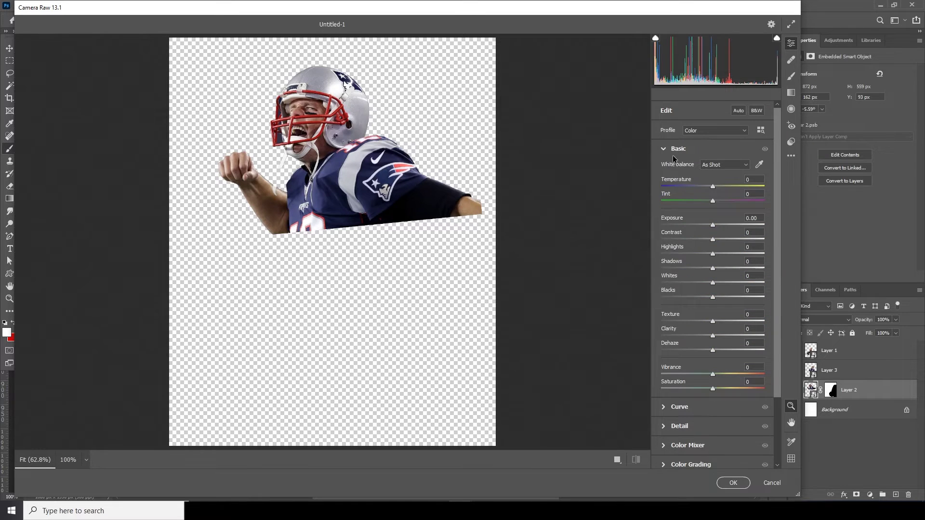
pyautogui.moveTo(727, 271); pyautogui.dragTo(733, 271)
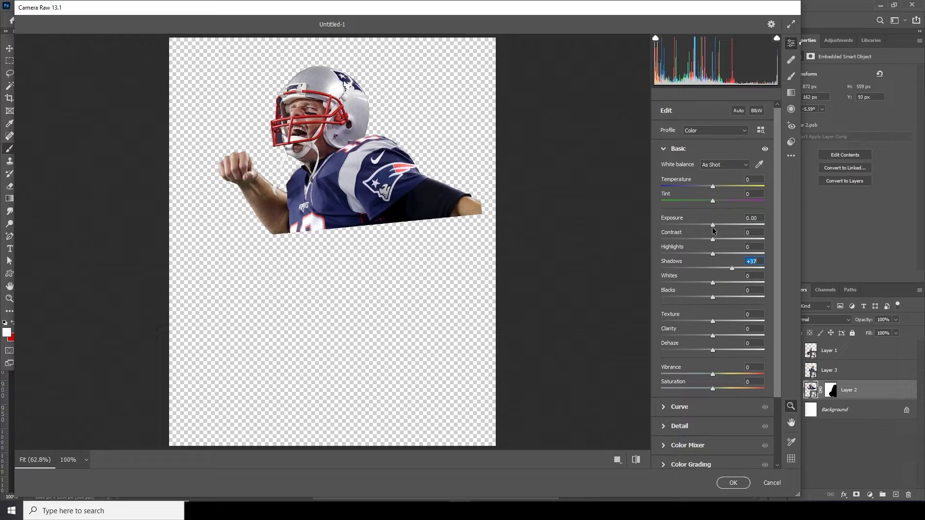
pyautogui.moveTo(746, 338); pyautogui.dragTo(776, 338)
pyautogui.click(727, 322)
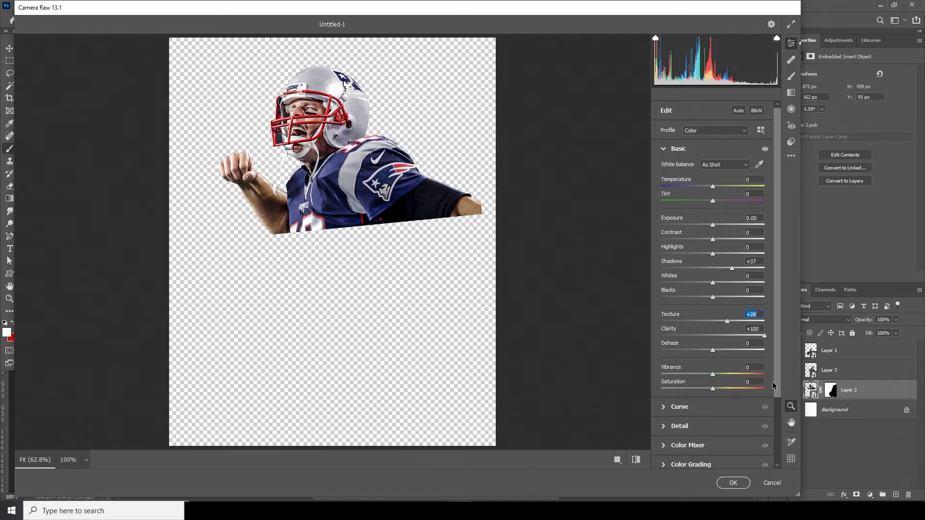
# Set Noise Reduction to 26 for Layer 2 in the Camera Raw filter.
pyautogui.scroll(-3, 766, 383)
pyautogui.click(667, 352)
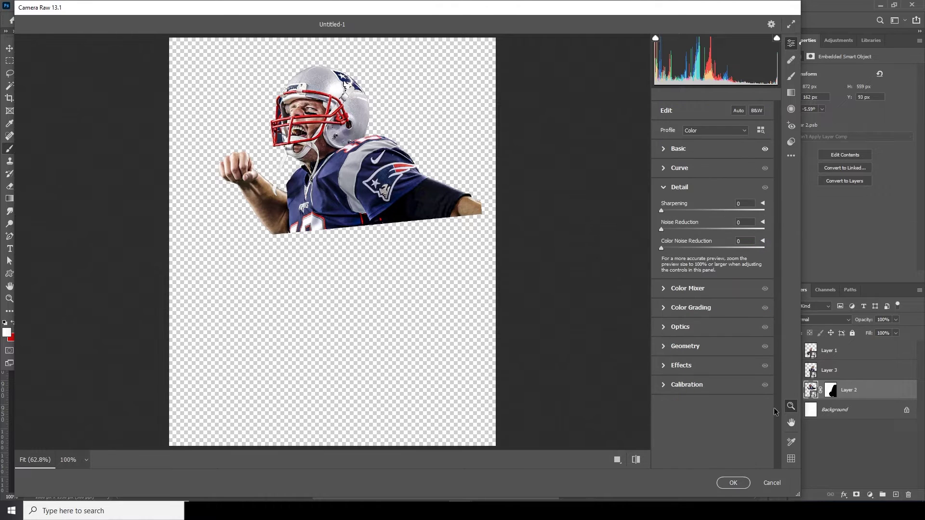
pyautogui.click(685, 229)
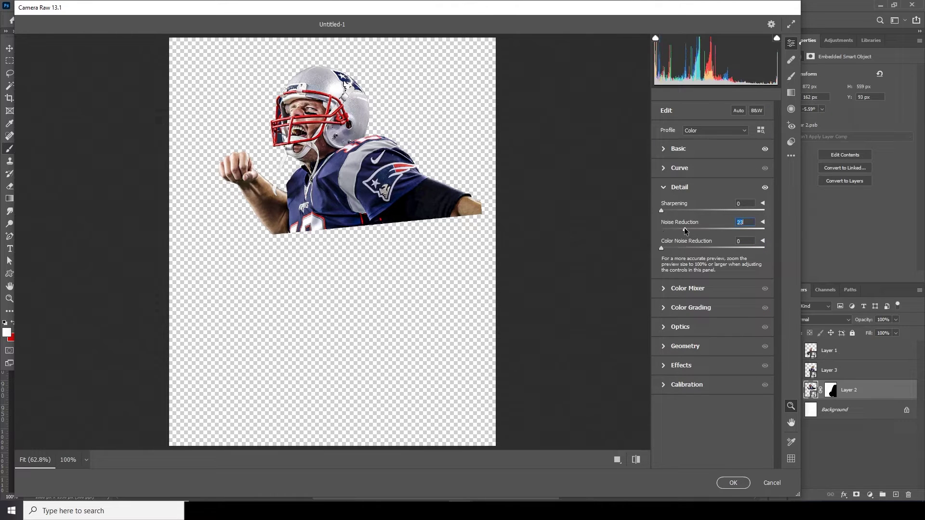
pyautogui.moveTo(687, 231); pyautogui.dragTo(690, 232)
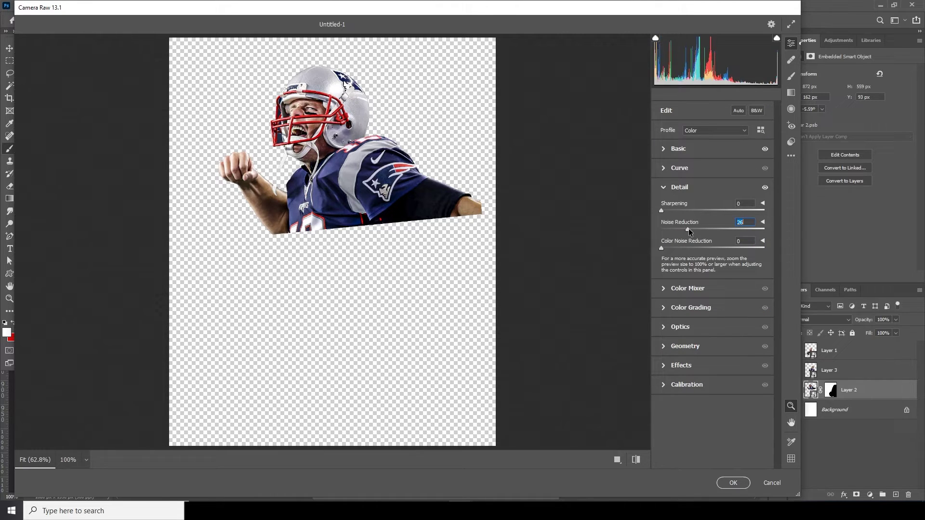
# Set the colour saturation to Oranges -42 and Reds -65, raise Blues slightly, and apply the Camera Raw filter.
pyautogui.click(663, 288)
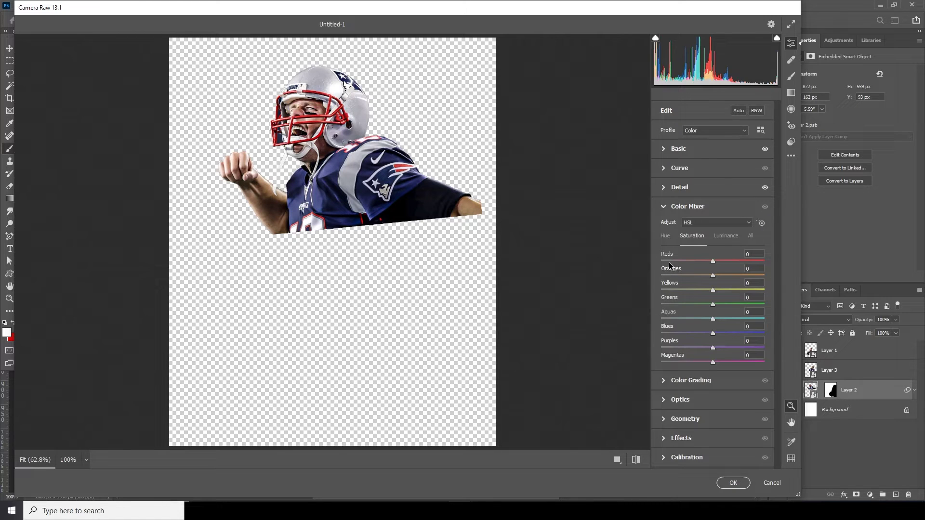
pyautogui.click(668, 277)
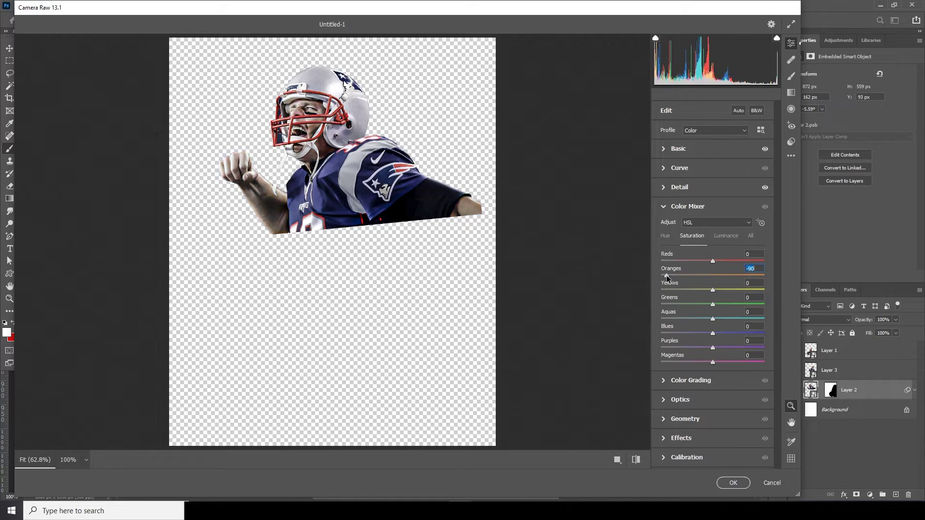
pyautogui.moveTo(668, 277); pyautogui.dragTo(691, 277)
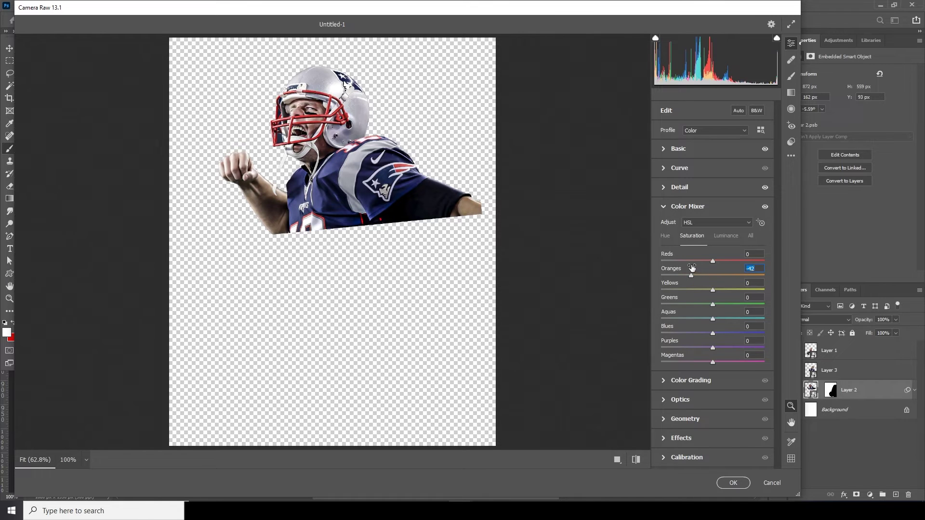
pyautogui.click(682, 261)
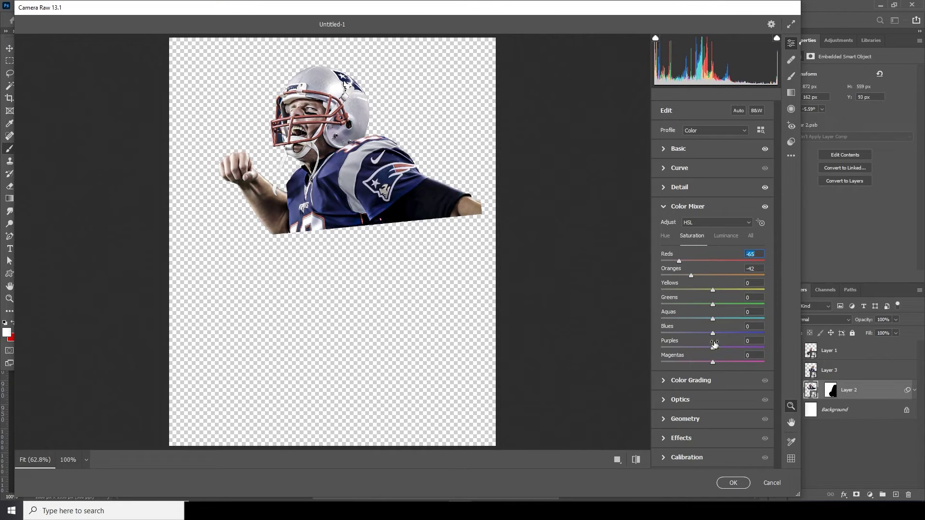
pyautogui.click(725, 332)
pyautogui.moveTo(724, 331); pyautogui.dragTo(721, 332)
pyautogui.click(728, 482)
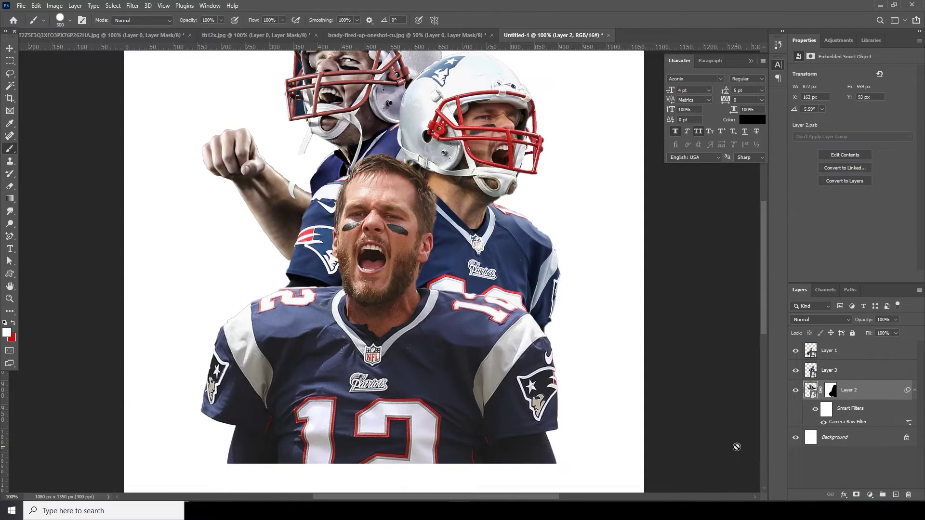
# Open the Camera Raw filter on Layer 3 and strongly lower the Oranges saturation.
pyautogui.hotkey('ctrl', '-')
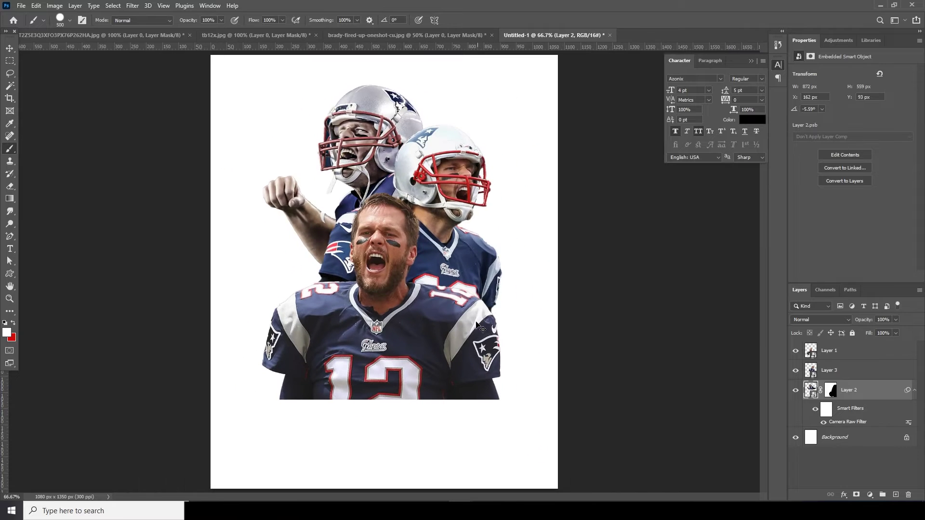
pyautogui.click(828, 373)
pyautogui.click(133, 6)
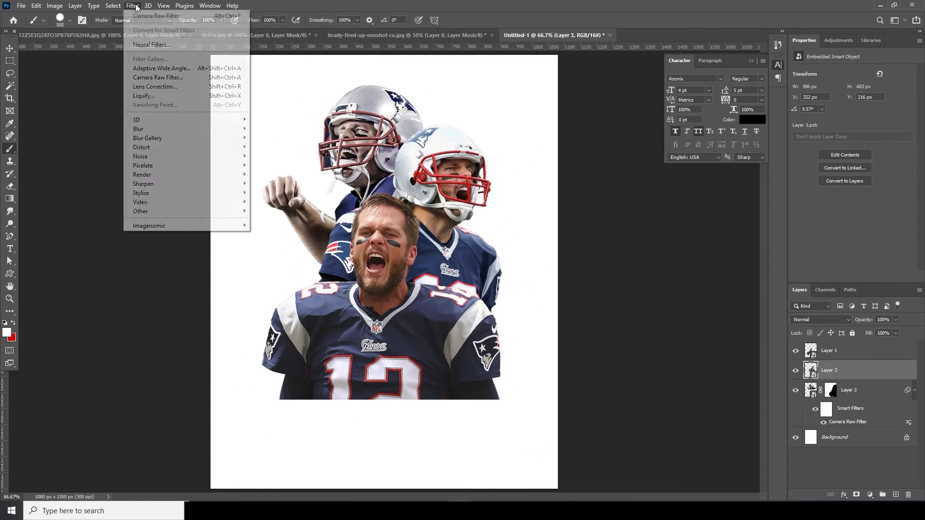
pyautogui.press('Escape')
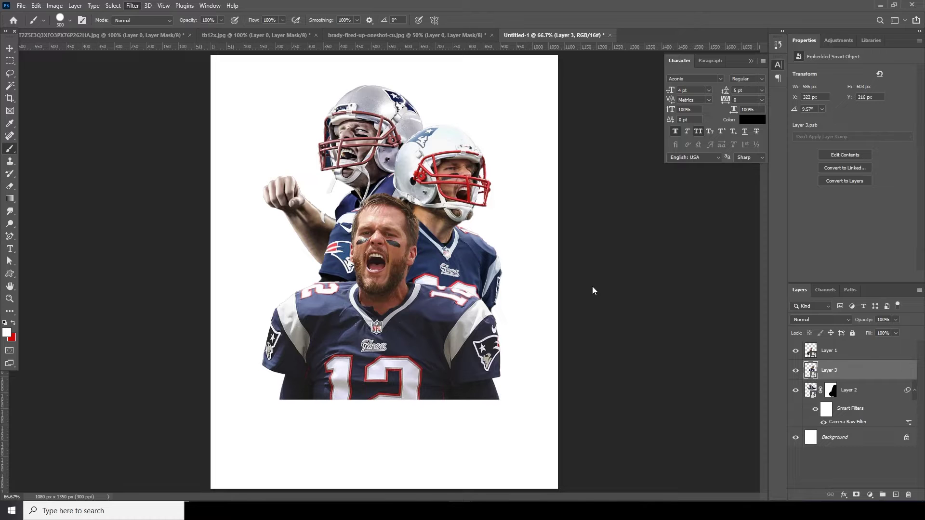
pyautogui.hotkey('ctrl', 'shift', 'a')
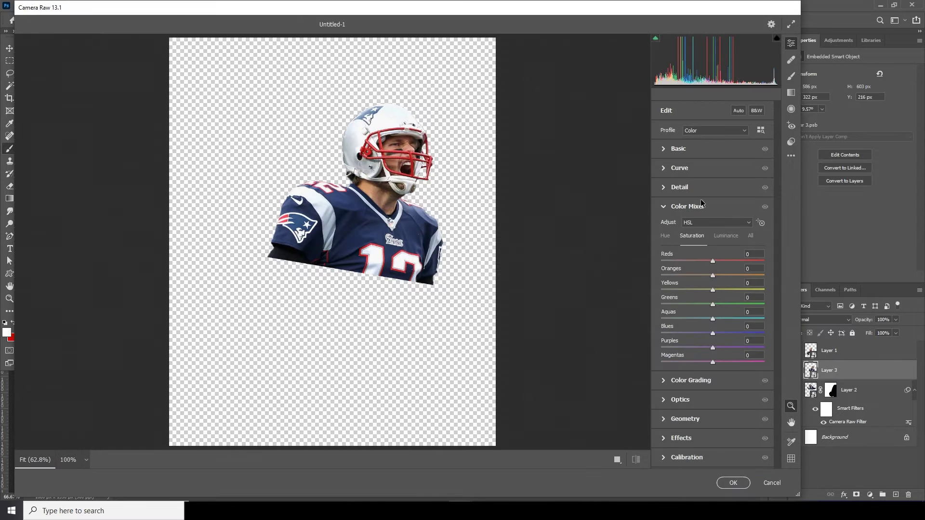
pyautogui.click(672, 274)
pyautogui.moveTo(672, 275); pyautogui.dragTo(673, 275)
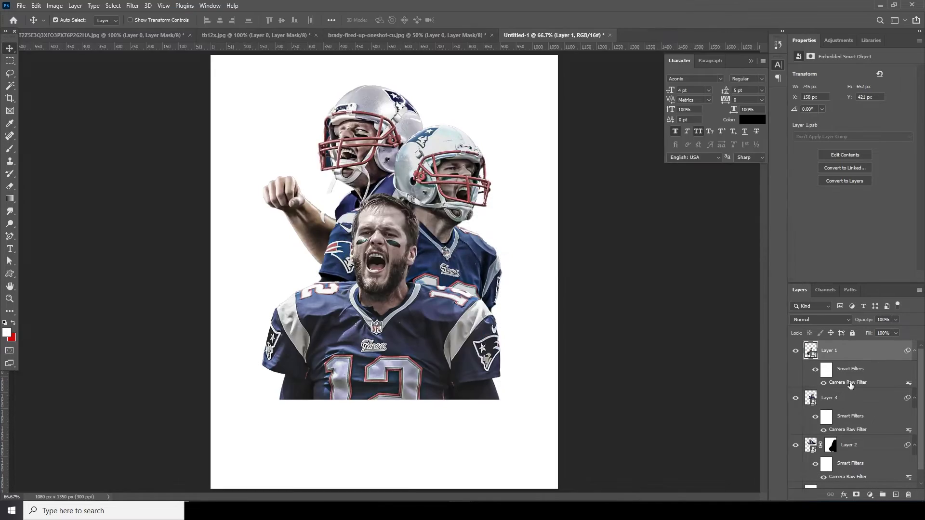
# Add a new layer directly above Layer 2 and fill it with 50% Gray.
pyautogui.hotkey('ctrl', '-')
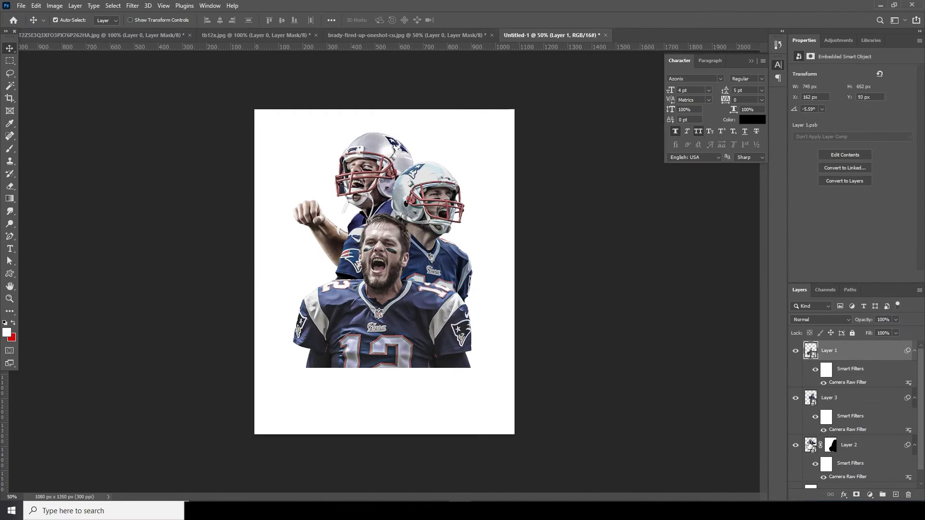
pyautogui.click(810, 445)
pyautogui.click(894, 495)
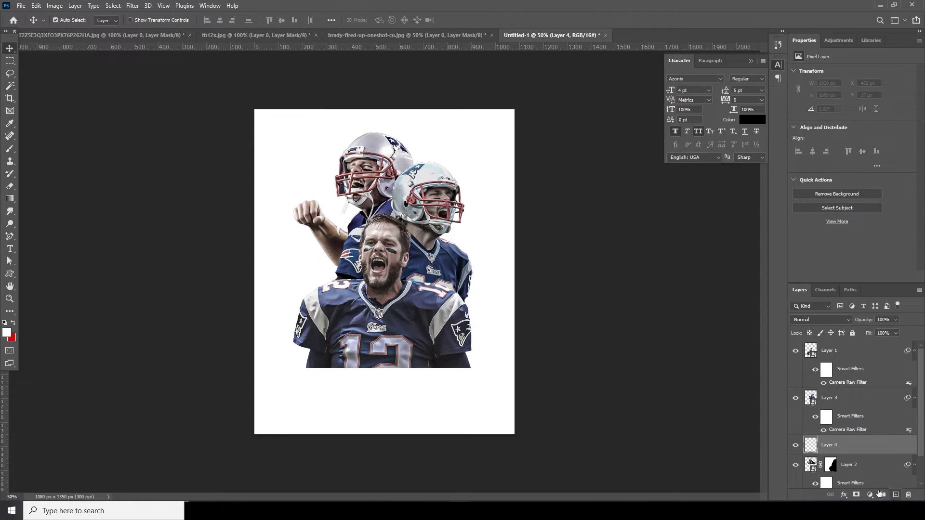
pyautogui.click(36, 6)
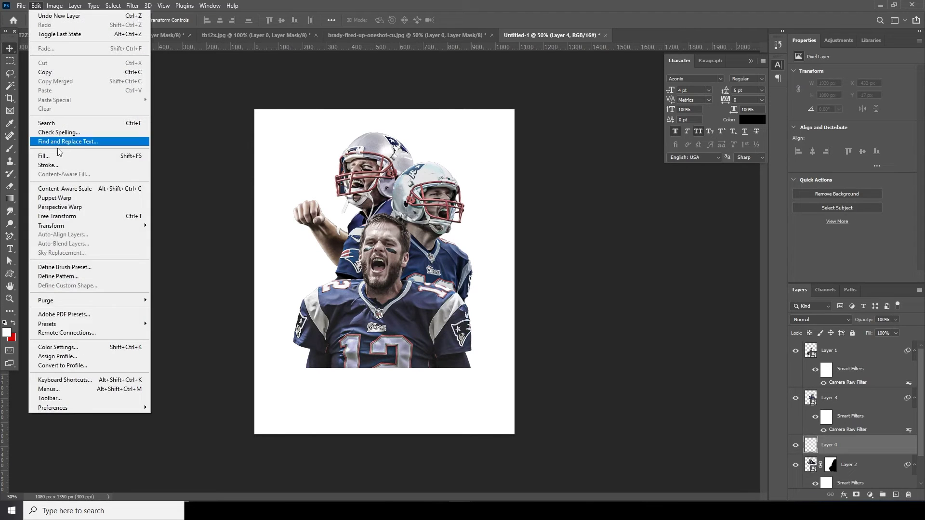
pyautogui.click(60, 155)
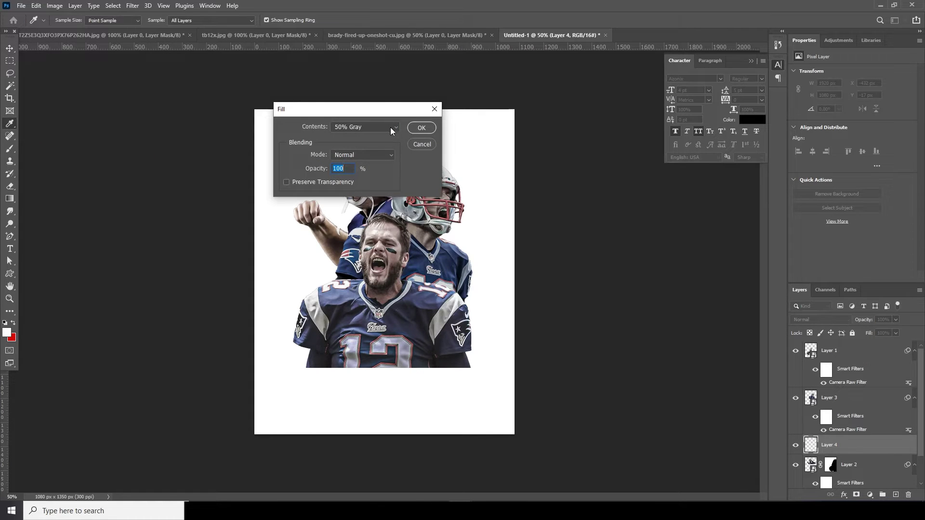
pyautogui.click(392, 127)
pyautogui.click(352, 210)
pyautogui.click(421, 128)
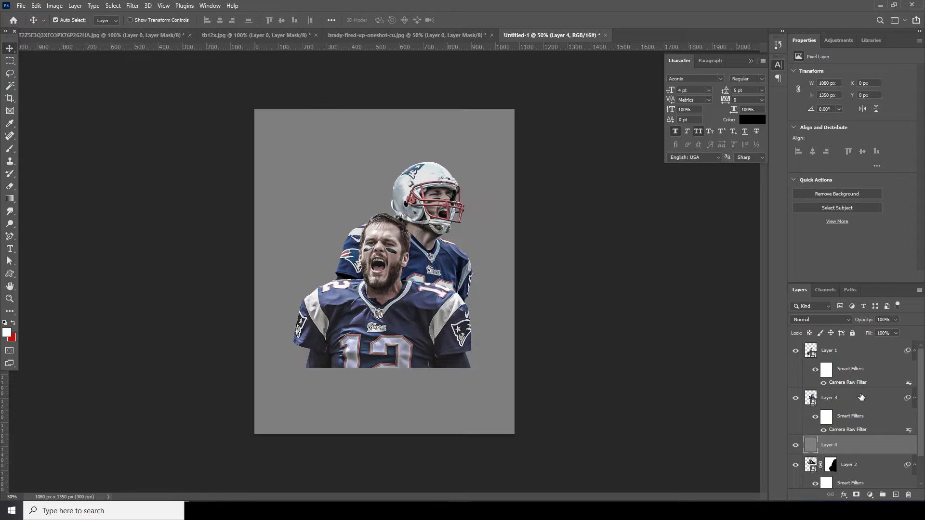
# Clip the gray Layer 4 to Layer 2 and set its blend mode to Soft Light.
pyautogui.rightClick(839, 441)
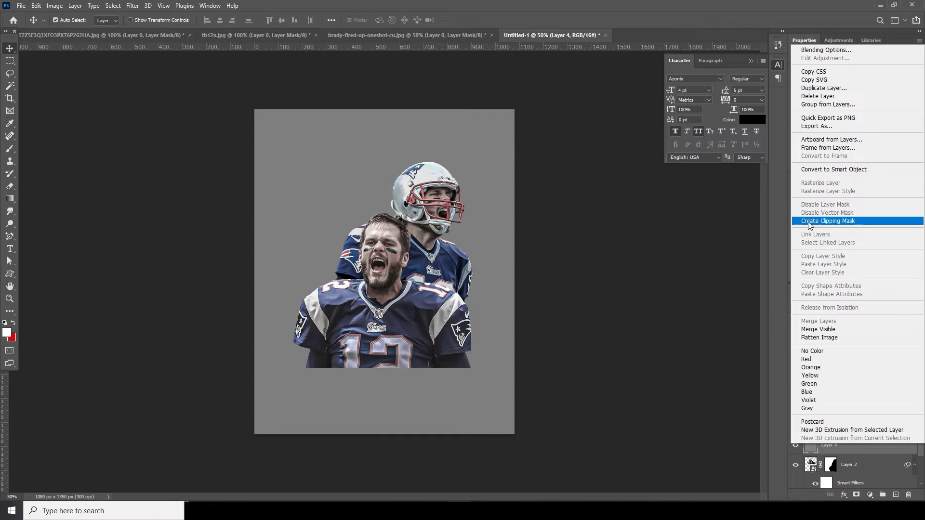
pyautogui.click(808, 228)
pyautogui.click(814, 320)
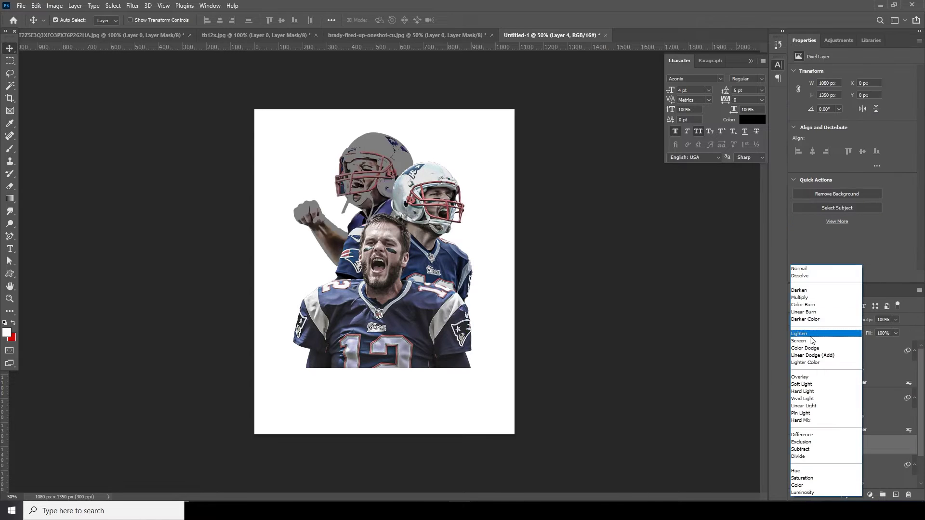
pyautogui.click(801, 384)
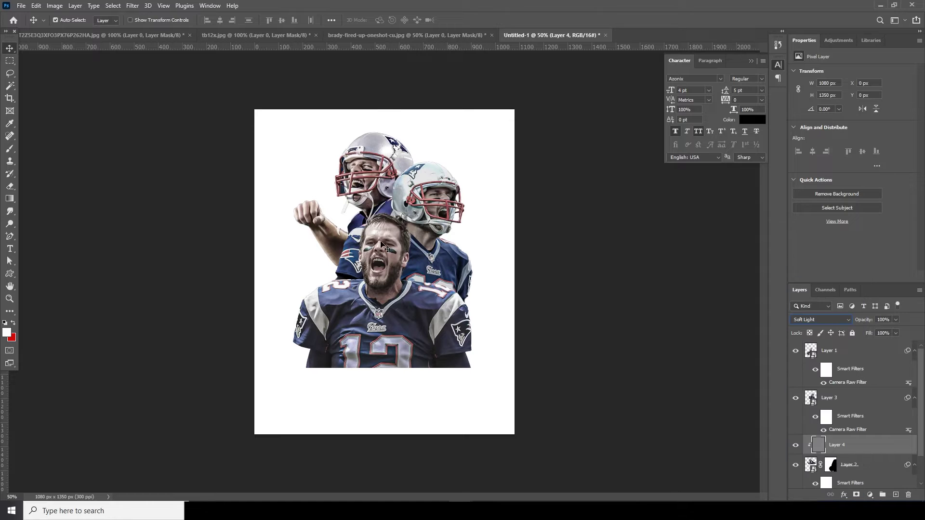
# Burn the shaded areas of the rear player's neck, shoulder and forearm on Layer 4 with Midtones range and 40% exposure.
pyautogui.hotkey('ctrl', '+')
pyautogui.hotkey('ctrl', '+')
pyautogui.hotkey('ctrl', '+')
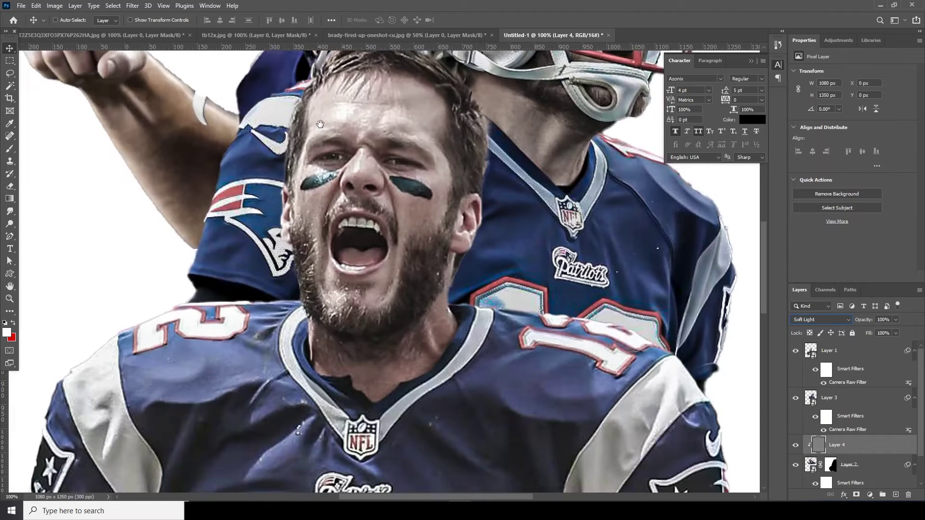
pyautogui.moveTo(332, 165); pyautogui.dragTo(364, 394)
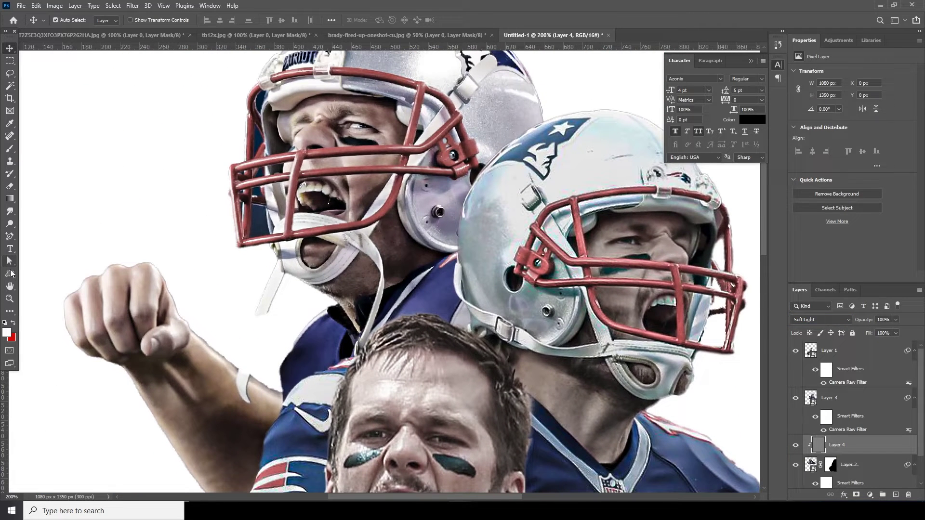
pyautogui.click(10, 225)
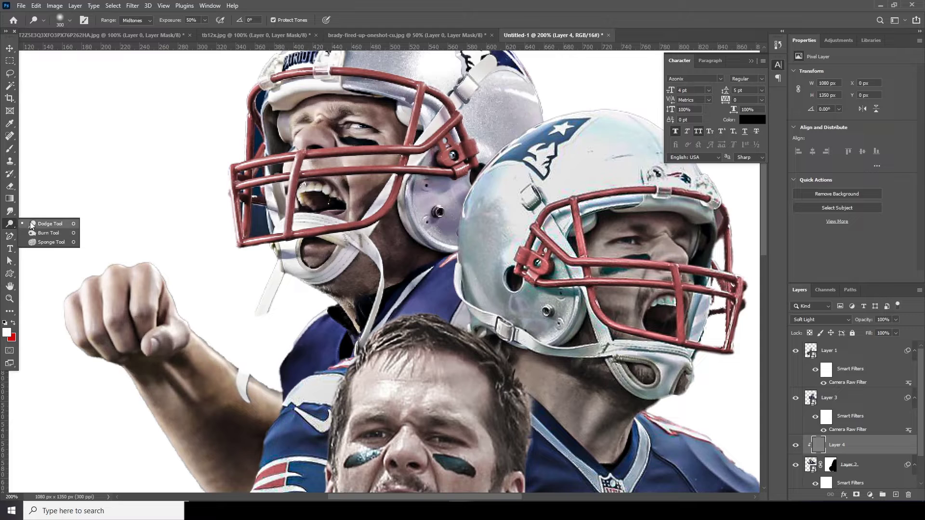
pyautogui.click(49, 233)
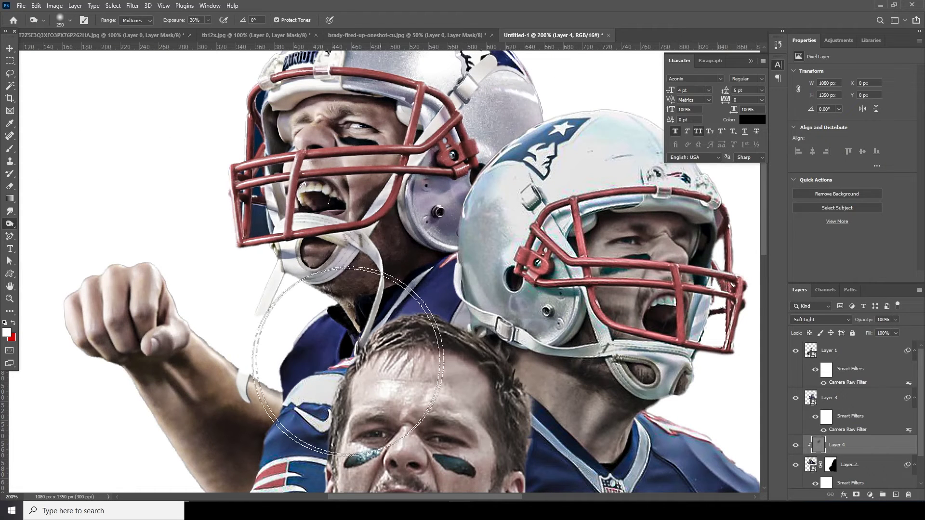
pyautogui.click(208, 20)
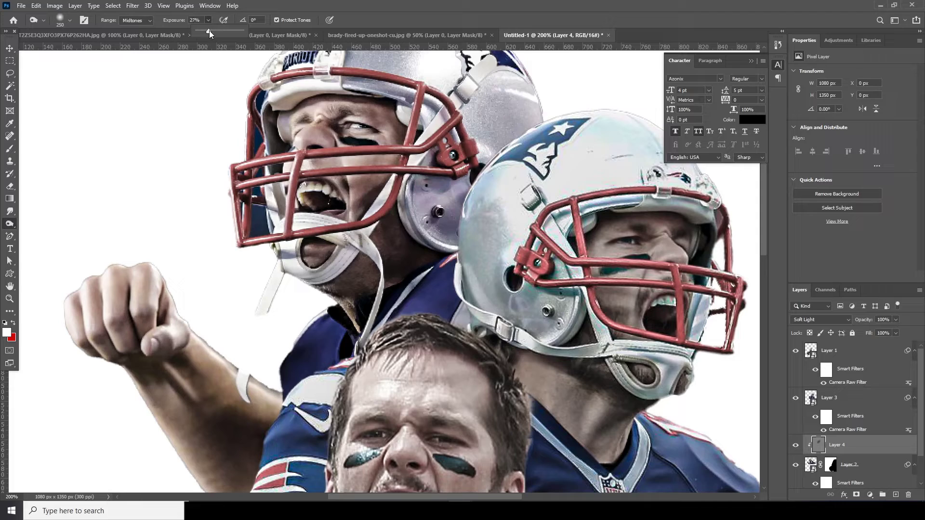
pyautogui.click(582, 181)
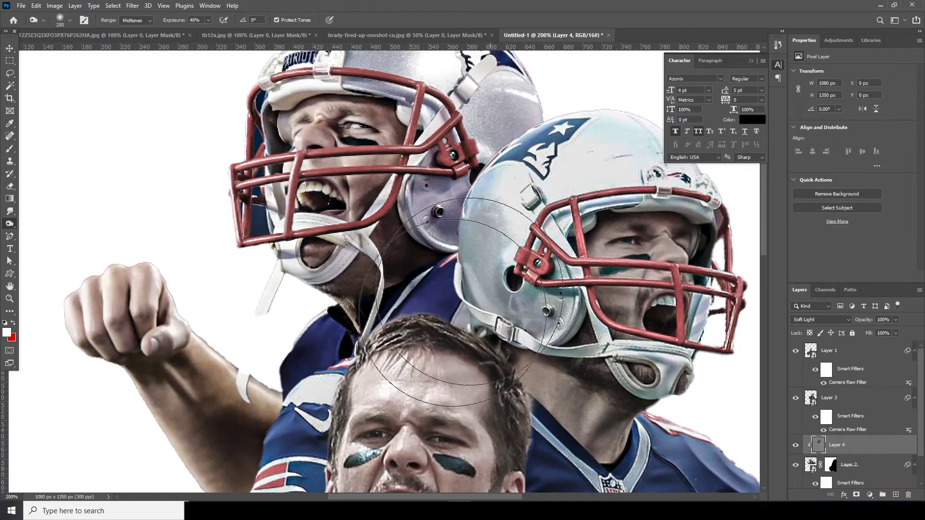
pyautogui.moveTo(386, 360); pyautogui.dragTo(317, 405)
pyautogui.scroll(-3, 289, 338)
pyautogui.moveTo(263, 268)
pyautogui.mouseDown()
pyautogui.moveTo(150, 164)
pyautogui.moveTo(270, 265)
pyautogui.mouseUp()
pyautogui.scroll(5, 419, 217)
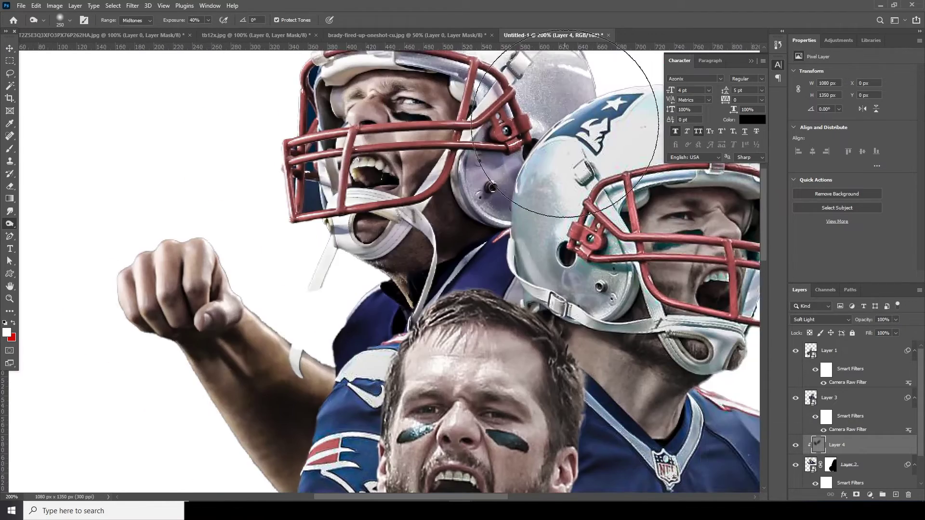
pyautogui.moveTo(428, 114); pyautogui.dragTo(405, 140)
# Set the Burn exposure to 74% and deepen the rear player's shadows with a smaller brush on Layer 4.
pyautogui.press('[')
pyautogui.press('[')
pyautogui.press('[')
pyautogui.press('[')
pyautogui.press('[')
pyautogui.press('[')
pyautogui.press('[')
pyautogui.press('[')
pyautogui.press('[')
pyautogui.press('[')
pyautogui.moveTo(208, 20); pyautogui.dragTo(223, 31)
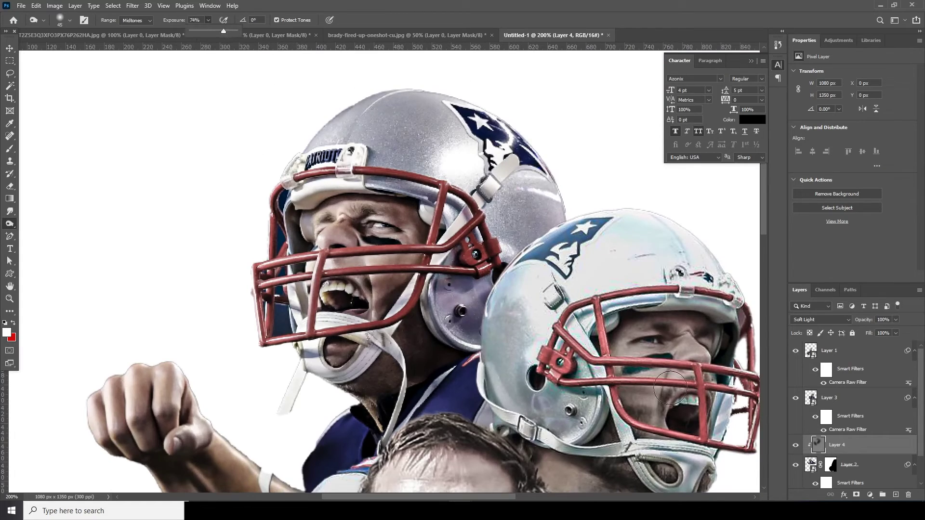
pyautogui.click(500, 244)
pyautogui.press(']')
pyautogui.press(']')
pyautogui.press(']')
pyautogui.press(']')
pyautogui.moveTo(273, 485); pyautogui.dragTo(332, 344)
pyautogui.moveTo(330, 362); pyautogui.dragTo(299, 361)
pyautogui.moveTo(77, 183); pyautogui.dragTo(41, 258)
# Dodge highlights on the rear player's face and helmet area on Layer 4 at 50% exposure, using a 175 px brush.
pyautogui.rightClick(9, 228)
pyautogui.click(48, 223)
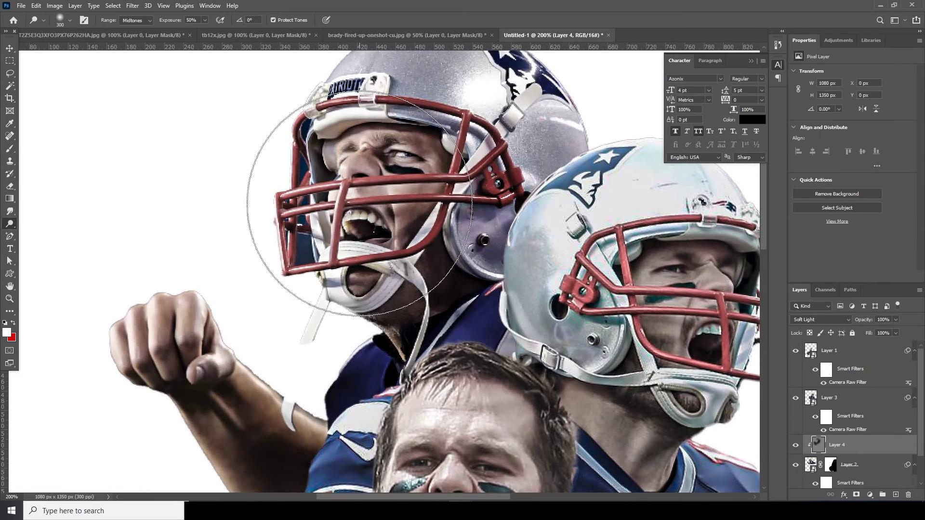
pyautogui.click(342, 213)
pyautogui.press('[')
pyautogui.press('[')
pyautogui.press('[')
pyautogui.press('[')
pyautogui.press('[')
pyautogui.moveTo(358, 178)
pyautogui.mouseDown()
pyautogui.moveTo(362, 171)
pyautogui.moveTo(362, 205)
pyautogui.mouseUp()
pyautogui.moveTo(398, 245); pyautogui.dragTo(413, 266)
# Add a new layer directly above Layer 3 and fill it with 50% Gray.
pyautogui.hotkey('ctrl', '-')
pyautogui.hotkey('ctrl', '-')
pyautogui.click(812, 401)
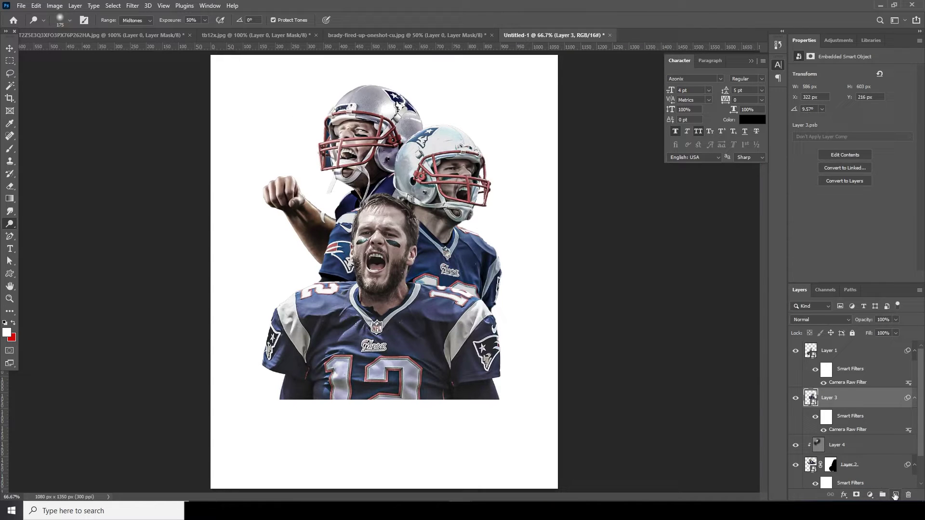
pyautogui.click(894, 495)
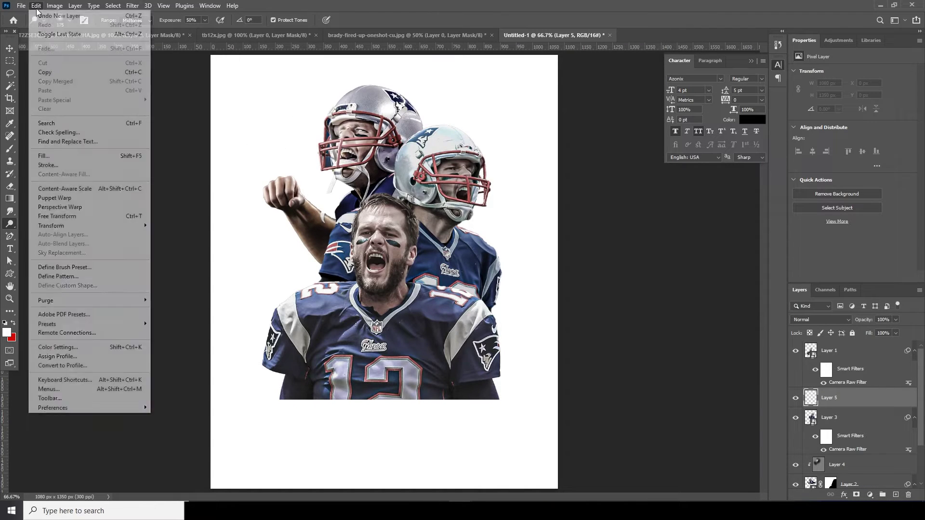
pyautogui.click(36, 5)
pyautogui.moveTo(70, 223)
pyautogui.click(45, 155)
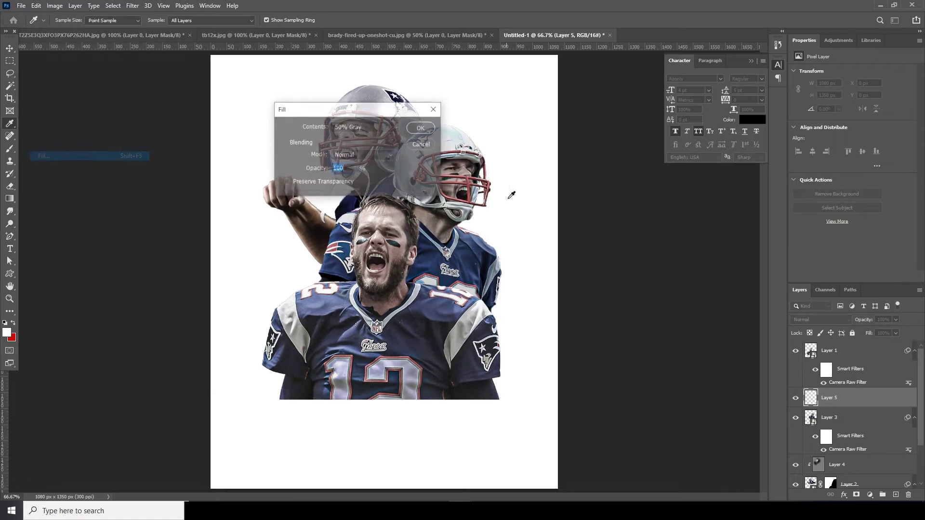
pyautogui.click(433, 130)
pyautogui.press('o')
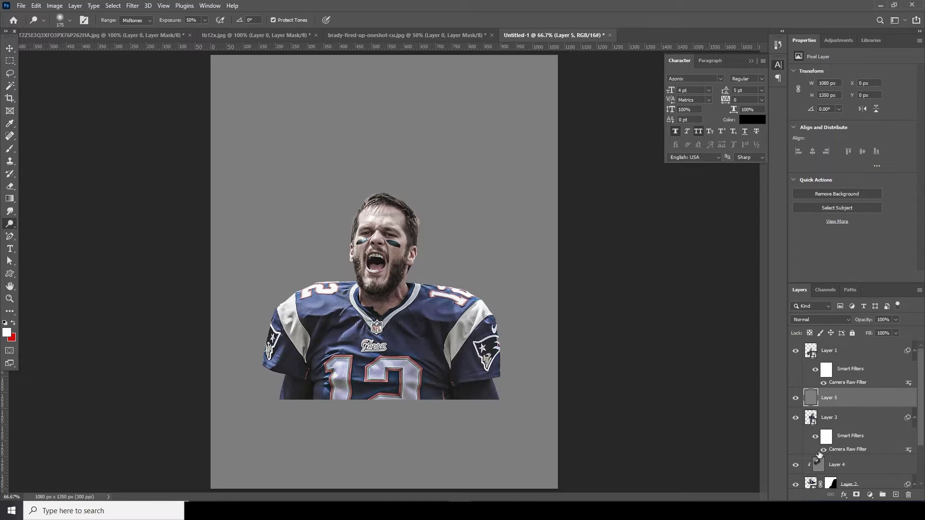
# Clip the gray Layer 5 to Layer 3 and set its blend mode to Soft Light.
pyautogui.rightClick(852, 404)
pyautogui.click(767, 276)
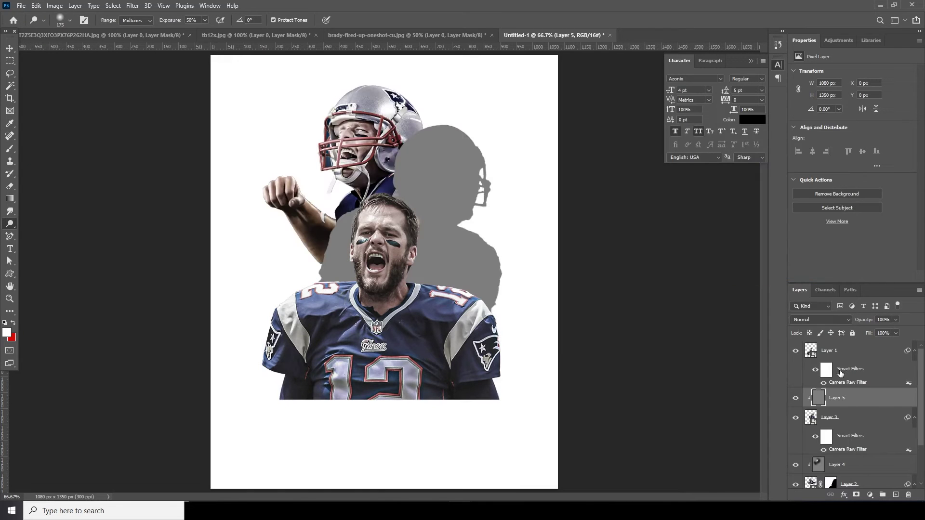
pyautogui.click(816, 320)
pyautogui.click(809, 385)
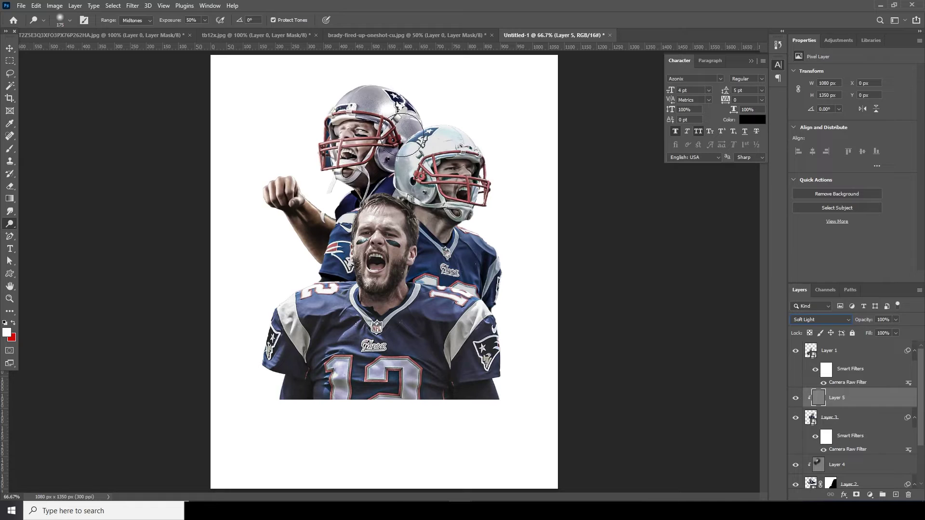
# Dodge highlights on the white-helmeted player at 50% exposure and burn his shadows on Layer 5 with a larger brush at 74% exposure.
pyautogui.moveTo(402, 135)
pyautogui.mouseDown()
pyautogui.moveTo(405, 225)
pyautogui.moveTo(419, 241)
pyautogui.mouseUp()
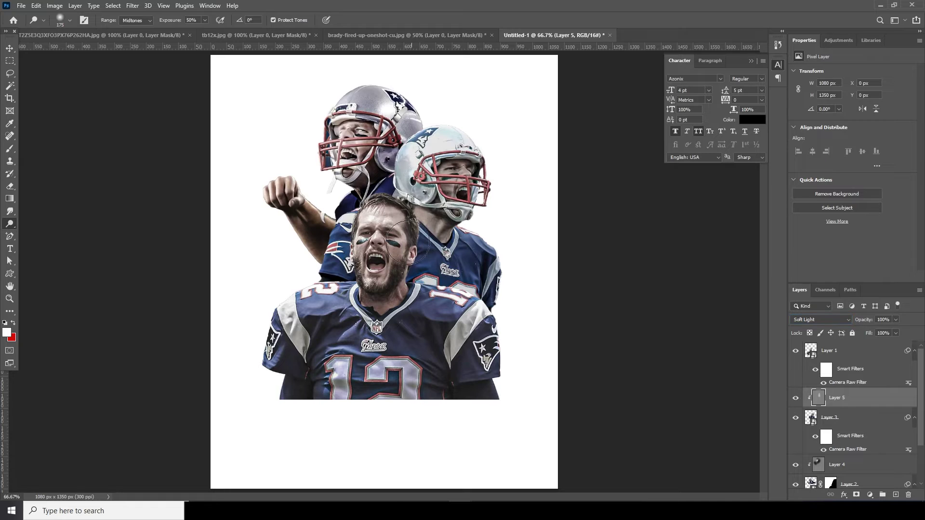
pyautogui.rightClick(8, 228)
pyautogui.click(56, 234)
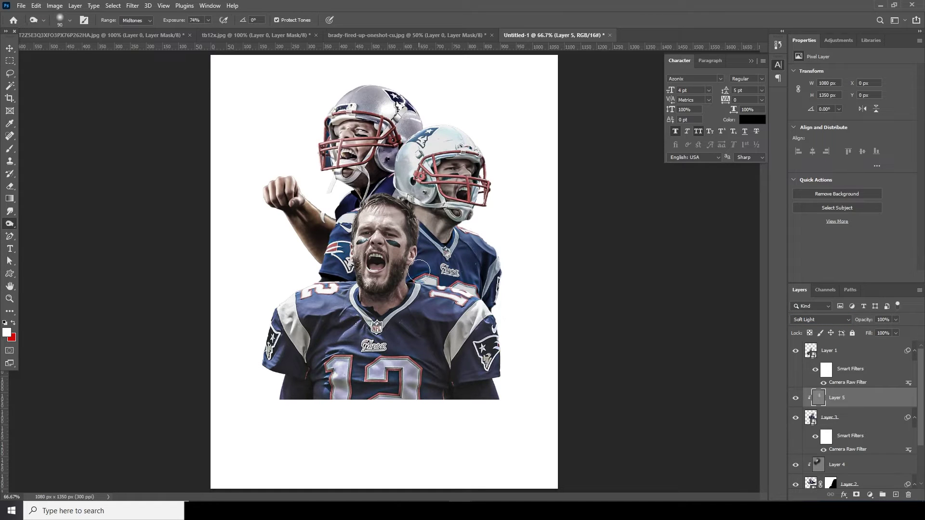
pyautogui.press(']')
pyautogui.press(']')
pyautogui.press(']')
pyautogui.press(']')
pyautogui.press(']')
pyautogui.press(']')
pyautogui.press(']')
pyautogui.moveTo(426, 145)
pyautogui.mouseDown()
pyautogui.moveTo(425, 251)
pyautogui.moveTo(400, 271)
pyautogui.moveTo(462, 326)
pyautogui.moveTo(459, 340)
pyautogui.moveTo(375, 177)
pyautogui.moveTo(432, 226)
pyautogui.moveTo(470, 161)
pyautogui.mouseUp()
pyautogui.hotkey('shift', 'o')
pyautogui.hotkey('shift', 'o')
# Add a new layer directly above Layer 1 and fill it with 50% Gray.
pyautogui.click(828, 351)
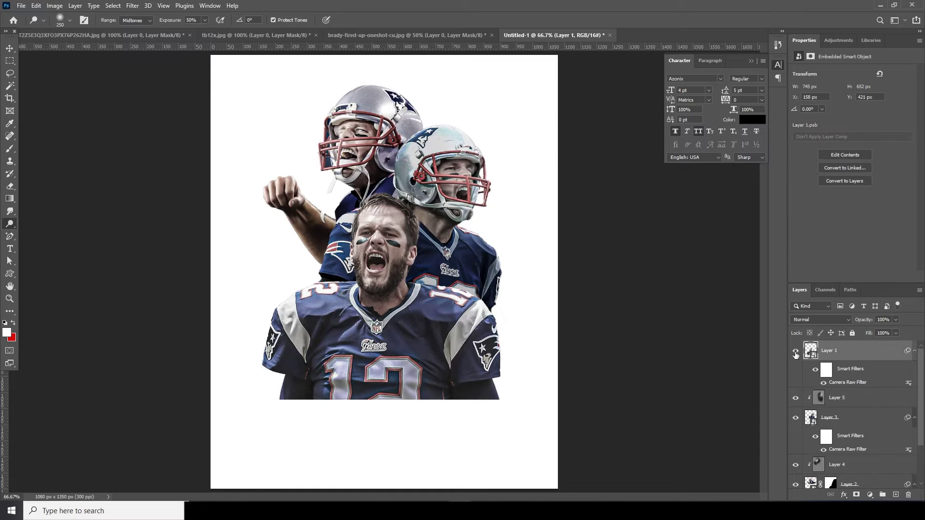
pyautogui.click(896, 495)
pyautogui.click(36, 5)
pyautogui.click(46, 155)
pyautogui.click(424, 117)
# Clip the gray Layer 6 to Layer 1 and set its blend mode to Soft Light.
pyautogui.rightClick(848, 350)
pyautogui.click(776, 278)
pyautogui.click(819, 319)
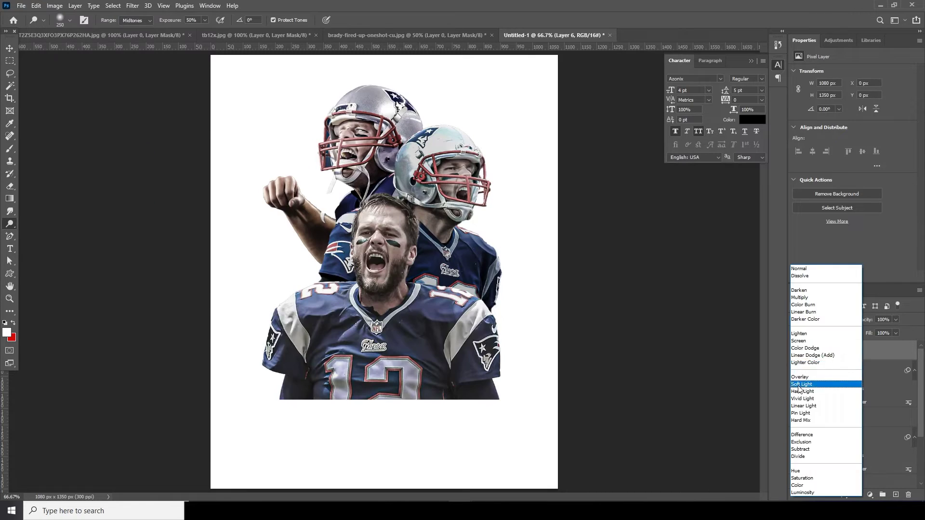
pyautogui.click(806, 384)
# Dodge highlights on the front player's face and shoulder, and burn his jersey on Layer 6 at 74% exposure.
pyautogui.moveTo(377, 239); pyautogui.dragTo(321, 276)
pyautogui.rightClick(9, 224)
pyautogui.click(48, 234)
pyautogui.moveTo(399, 333)
pyautogui.mouseDown()
pyautogui.moveTo(337, 313)
pyautogui.moveTo(492, 310)
pyautogui.moveTo(331, 387)
pyautogui.moveTo(325, 299)
pyautogui.mouseUp()
pyautogui.hotkey('ctrl', '-')
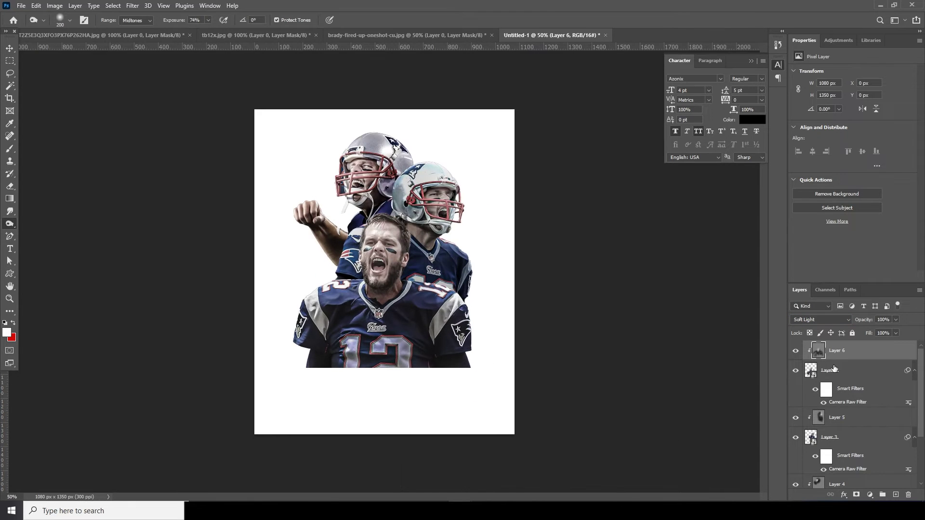
# Add a new empty layer directly above Layer 4, beneath the white-helmeted player's Layer 3.
pyautogui.click(908, 439)
pyautogui.moveTo(923, 426); pyautogui.dragTo(921, 454)
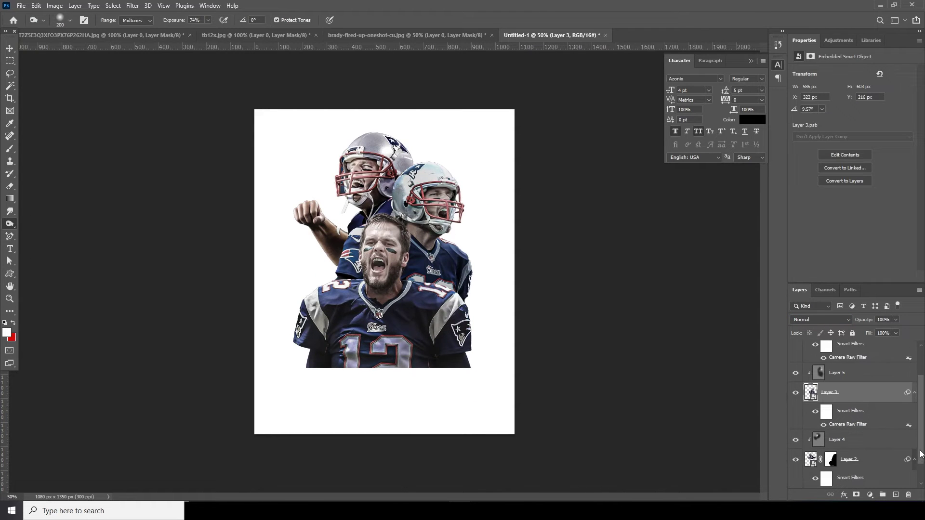
pyautogui.keyDown('ctrl'); pyautogui.click(896, 495); pyautogui.keyUp('ctrl')
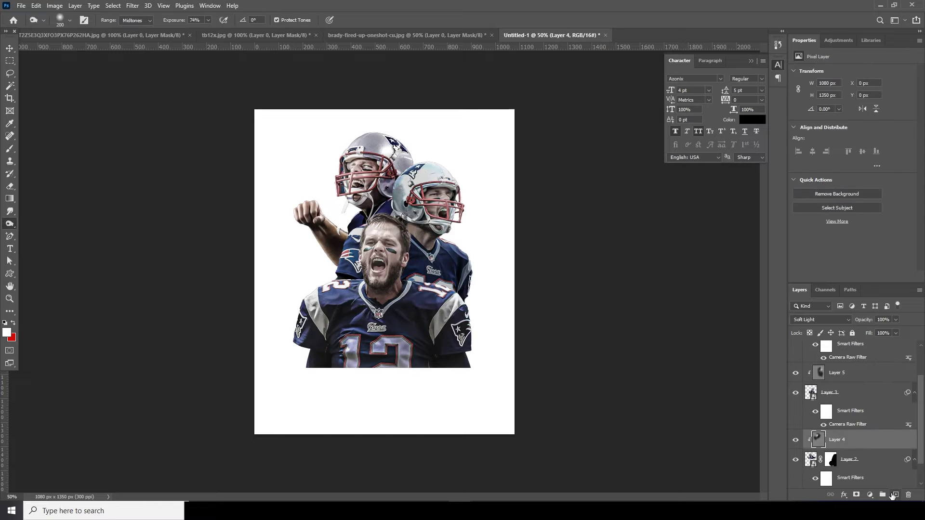
# Set up a Soft Round brush with the foreground colour 050505.
pyautogui.press('b')
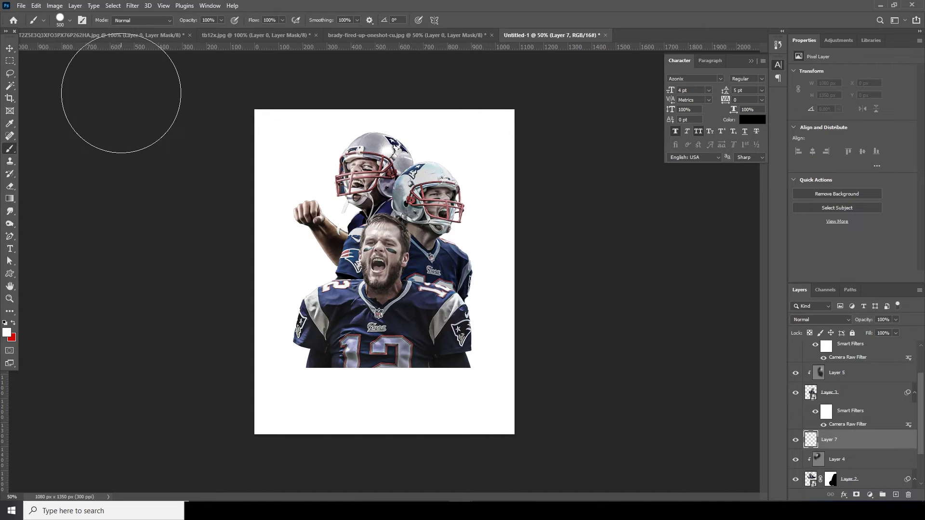
pyautogui.click(69, 20)
pyautogui.doubleClick(79, 151)
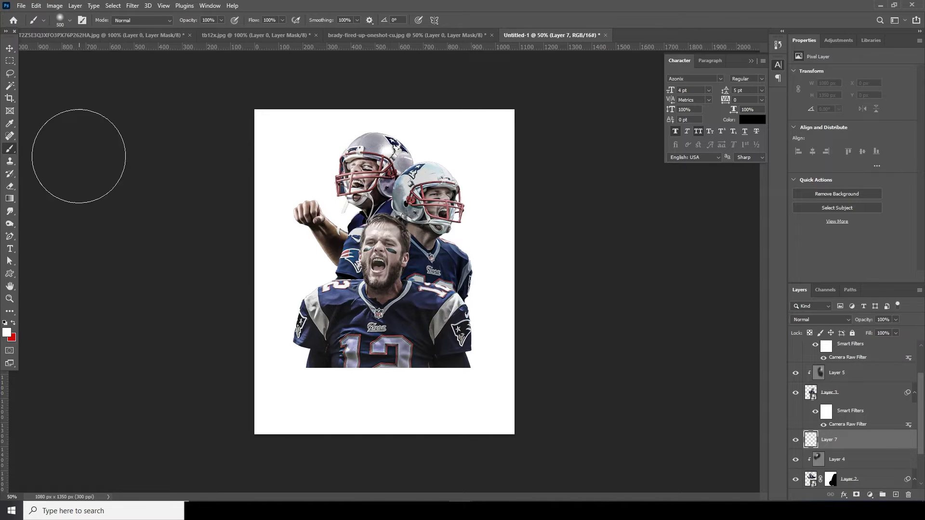
pyautogui.click(6, 333)
pyautogui.write('050505')
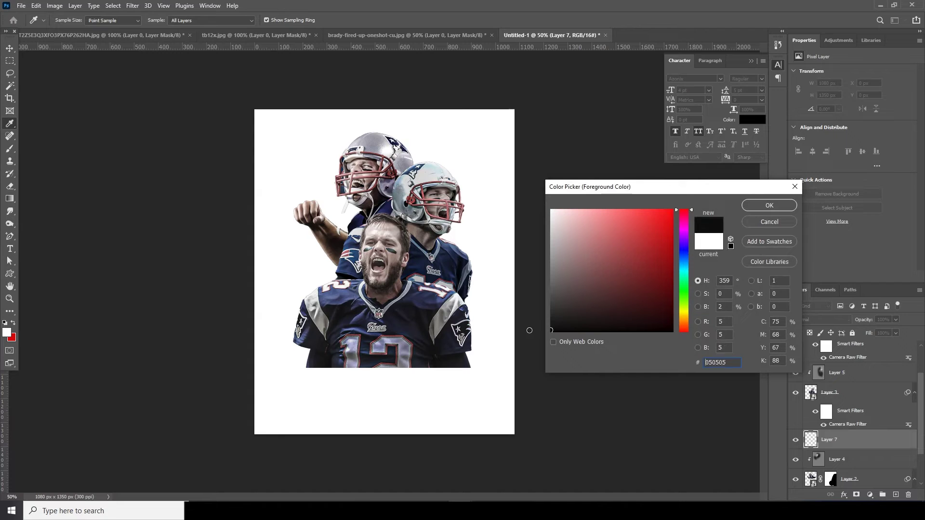
pyautogui.click(771, 207)
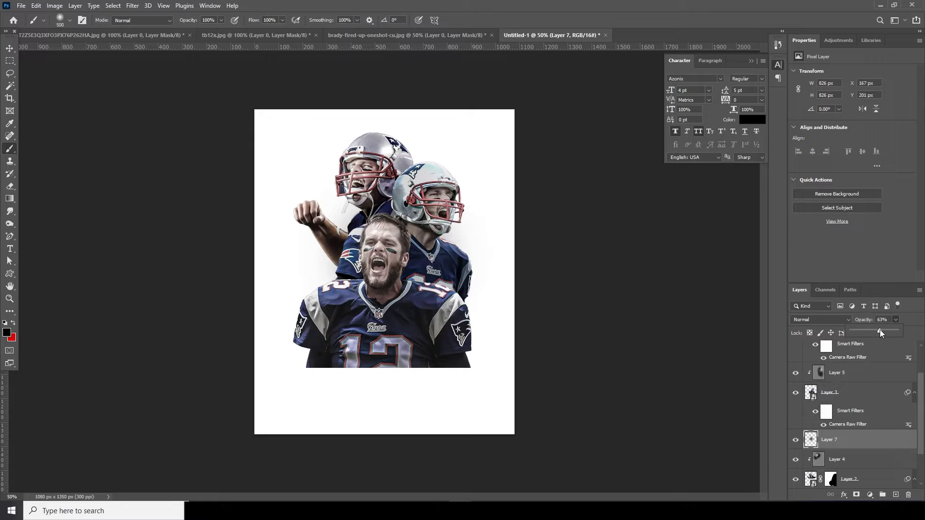
# Paint soft dark shadows on Layer 7 behind the white-helmeted player, reducing the brush size around his helmet.
pyautogui.click(393, 212)
pyautogui.press('[')
pyautogui.press('[')
pyautogui.press('[')
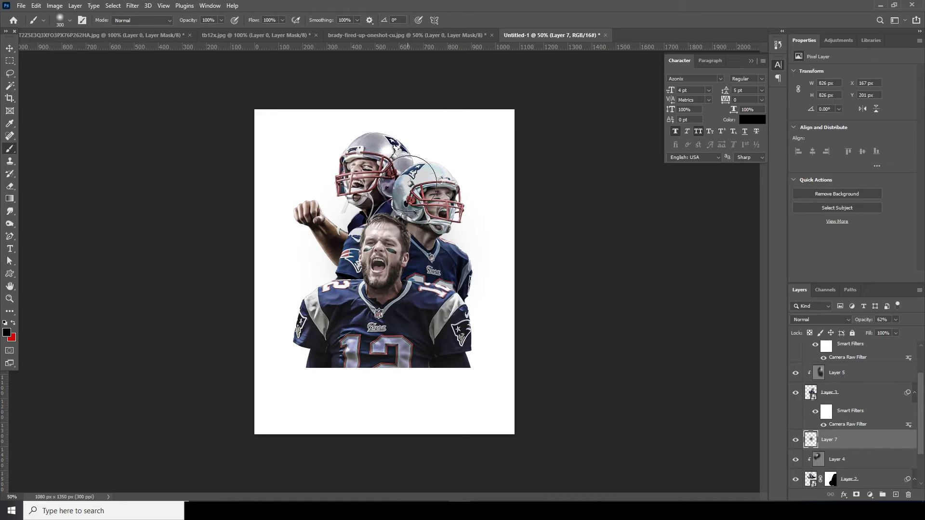
pyautogui.click(407, 178)
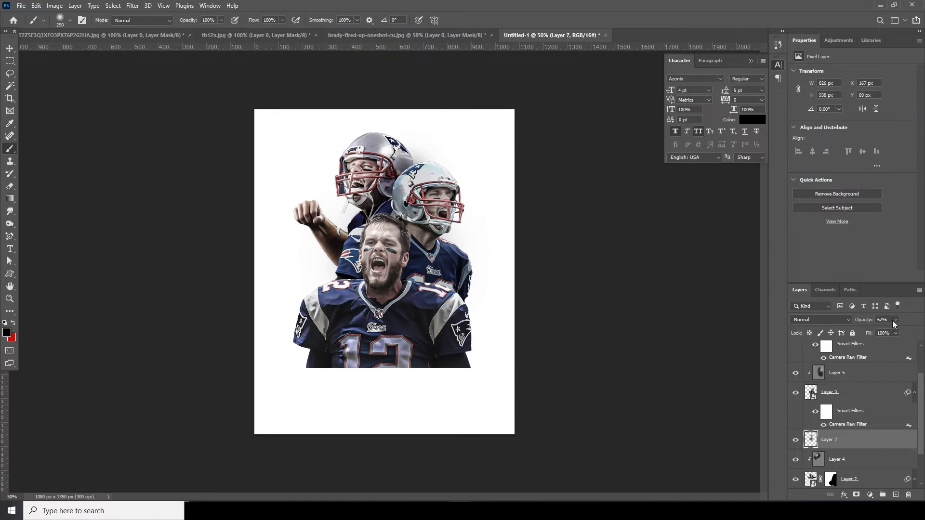
# Lower Layer 7's opacity to 11% and compare the shadow by toggling the layer's visibility.
pyautogui.click(881, 331)
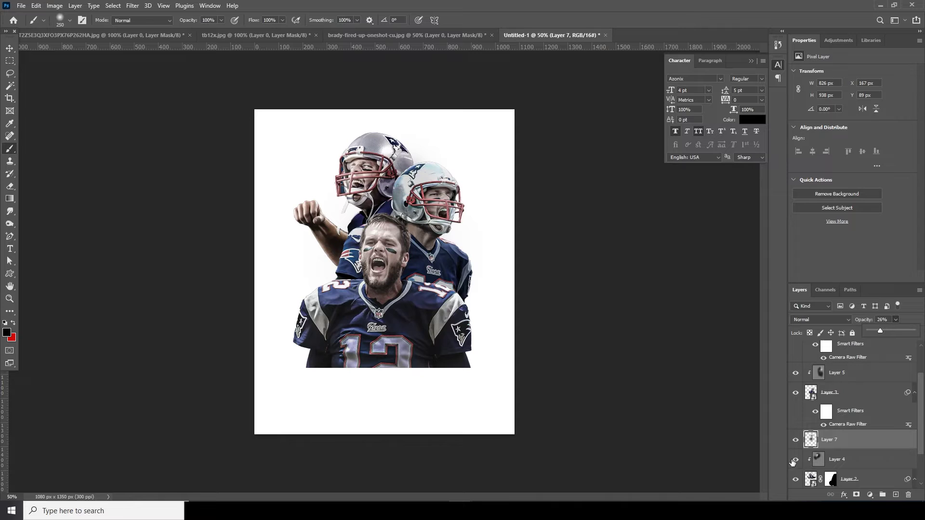
pyautogui.click(796, 441)
pyautogui.click(795, 440)
pyautogui.click(795, 441)
pyautogui.click(795, 441)
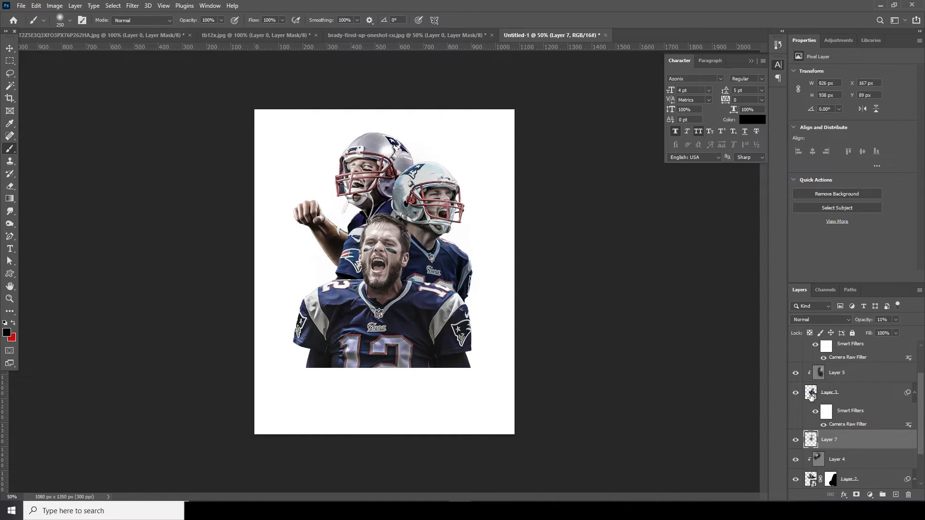
# Add a new layer above Layer 5, paint a soft 400 px shadow behind the front player's head, and lower its opacity to 47%.
pyautogui.click(822, 376)
pyautogui.click(896, 495)
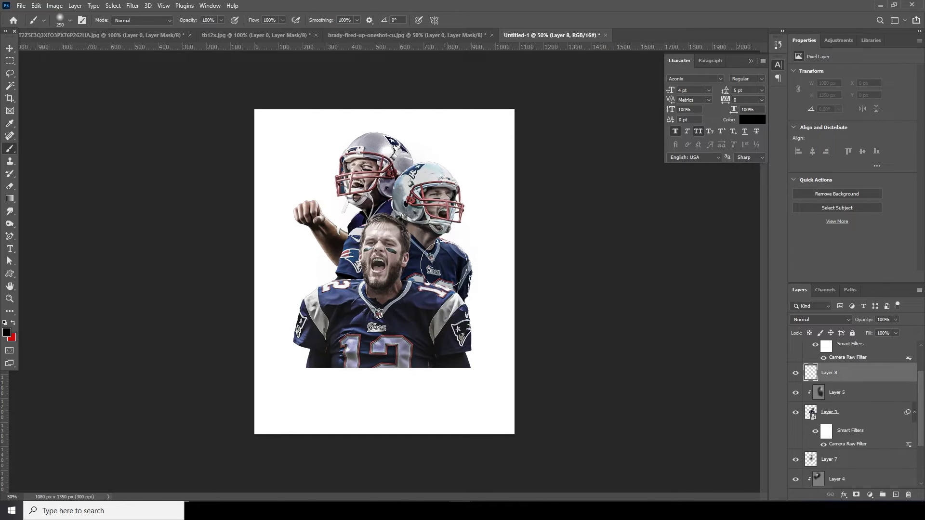
pyautogui.press(']')
pyautogui.press(']')
pyautogui.press('[')
pyautogui.click(390, 243)
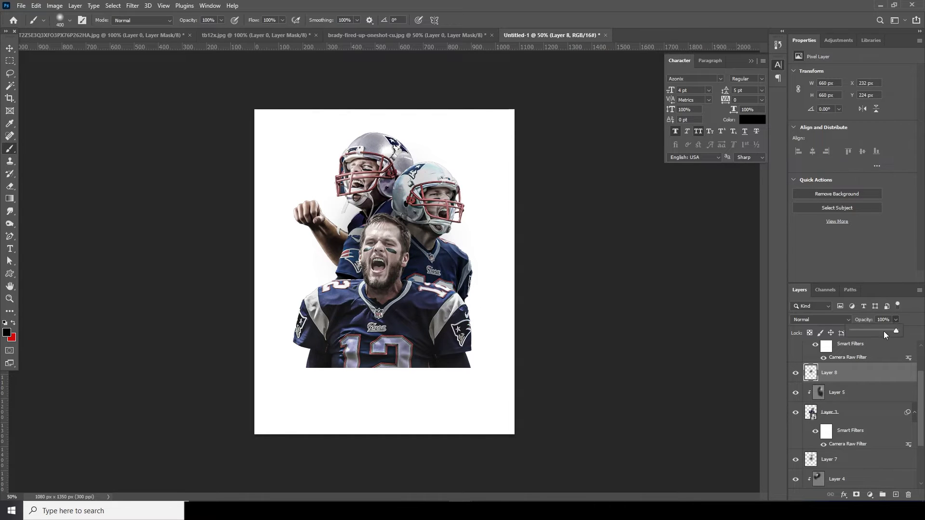
pyautogui.click(874, 331)
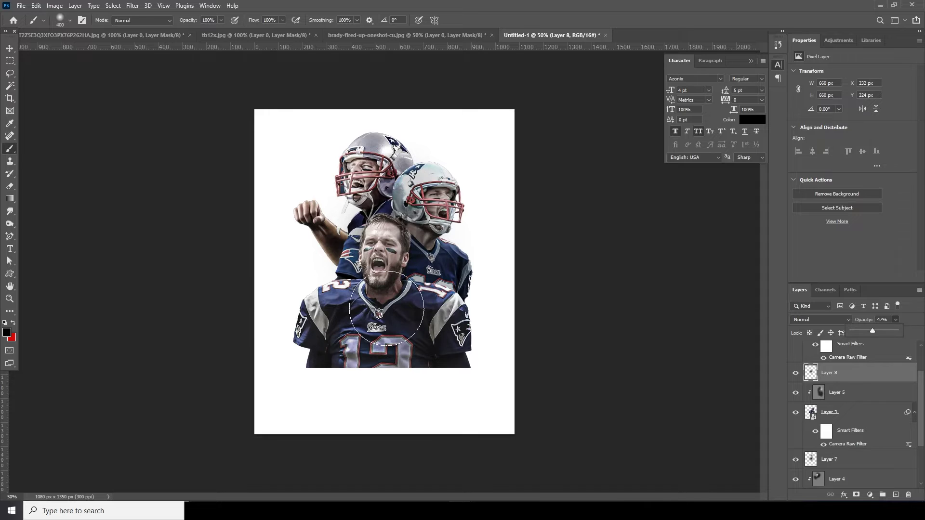
# Paint more soft shadow behind the front player's shoulders on Layer 8, and reduce the layer's opacity to 26%.
pyautogui.click(413, 306)
pyautogui.click(420, 311)
pyautogui.click(355, 312)
pyautogui.click(355, 311)
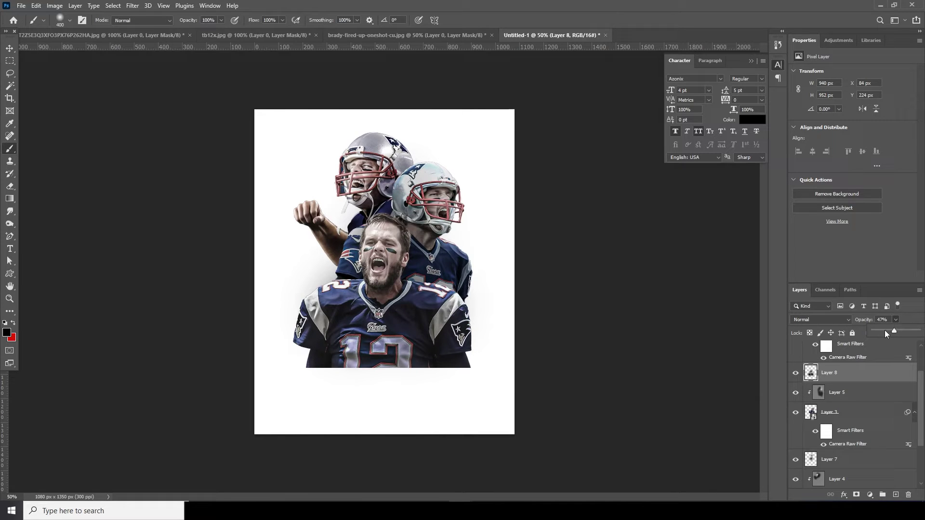
pyautogui.moveTo(884, 330); pyautogui.dragTo(885, 331)
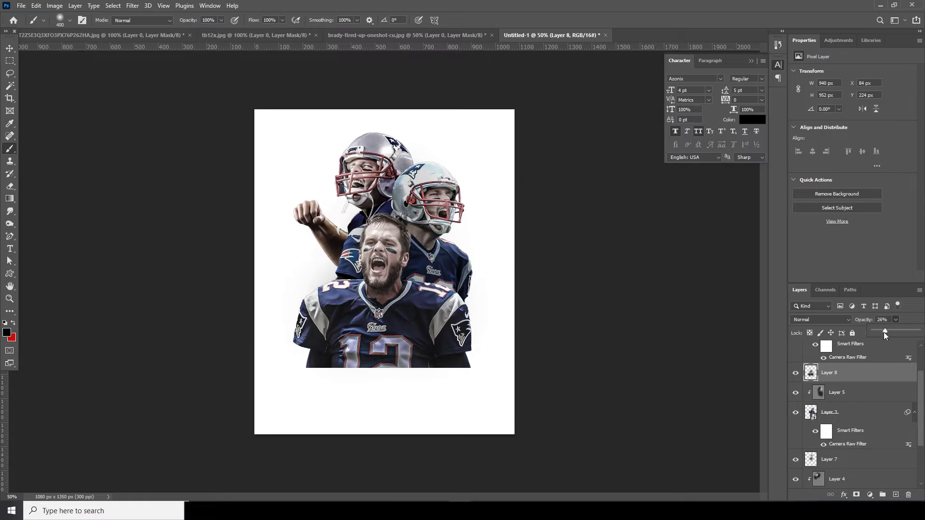
pyautogui.click(796, 374)
pyautogui.click(796, 373)
# Group all layers from Layer 6 down to Layer 2 and add a white layer mask to the group.
pyautogui.scroll(2, 922, 402)
pyautogui.click(824, 356)
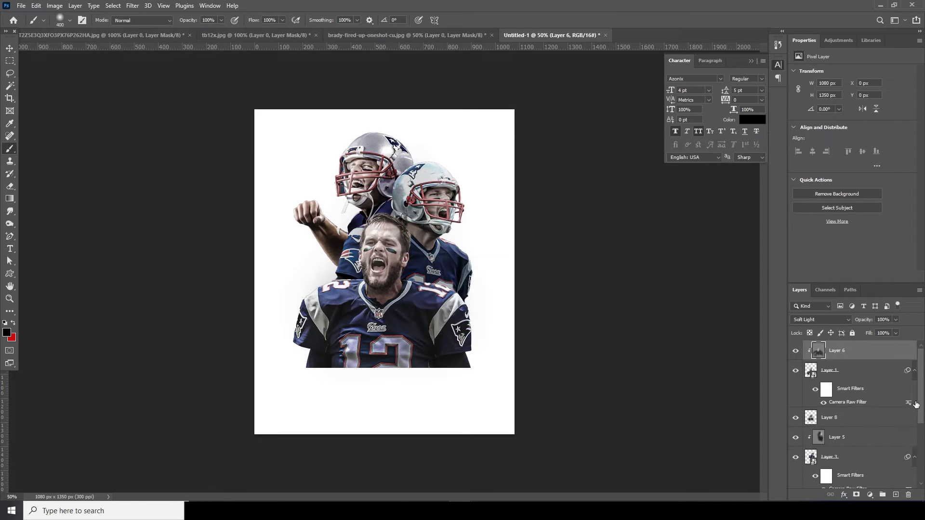
pyautogui.scroll(-5, 921, 472)
pyautogui.keyDown('shift'); pyautogui.click(814, 437); pyautogui.keyUp('shift')
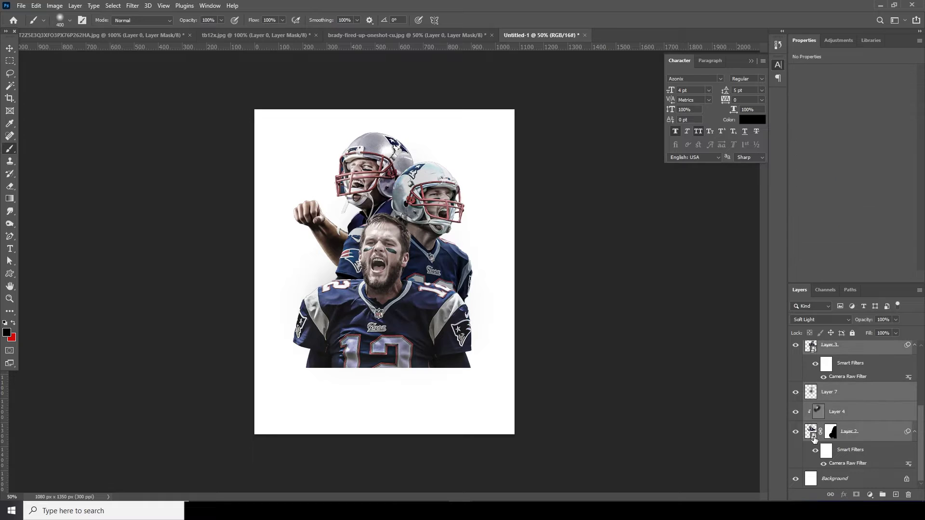
pyautogui.hotkey('ctrl', 'g')
pyautogui.click(826, 363)
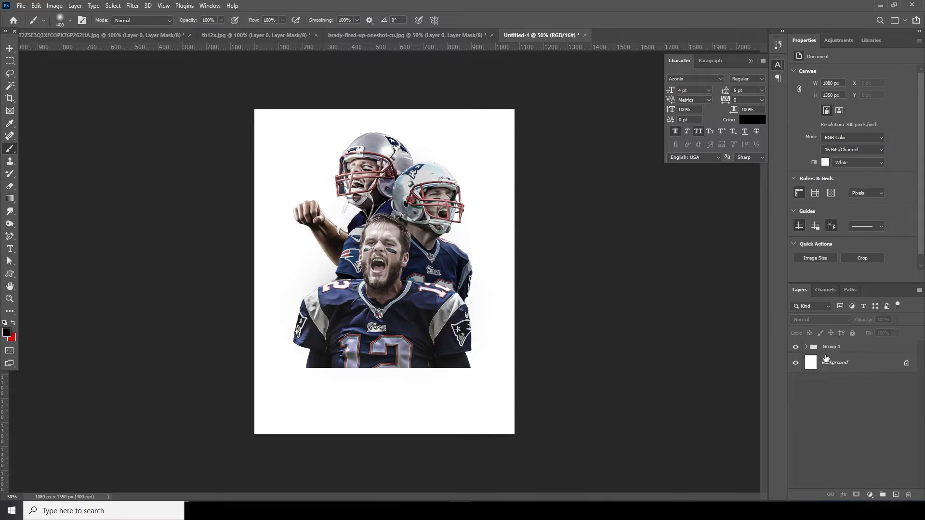
pyautogui.click(829, 348)
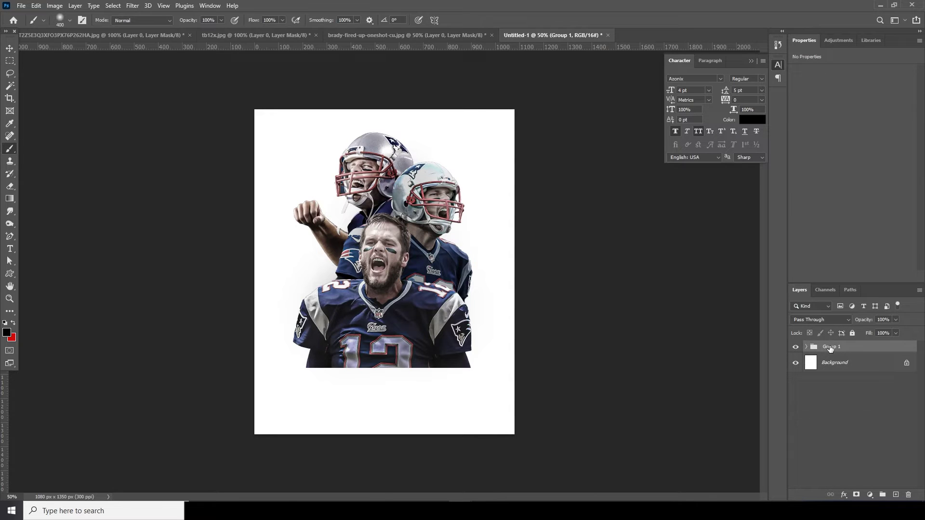
pyautogui.click(856, 496)
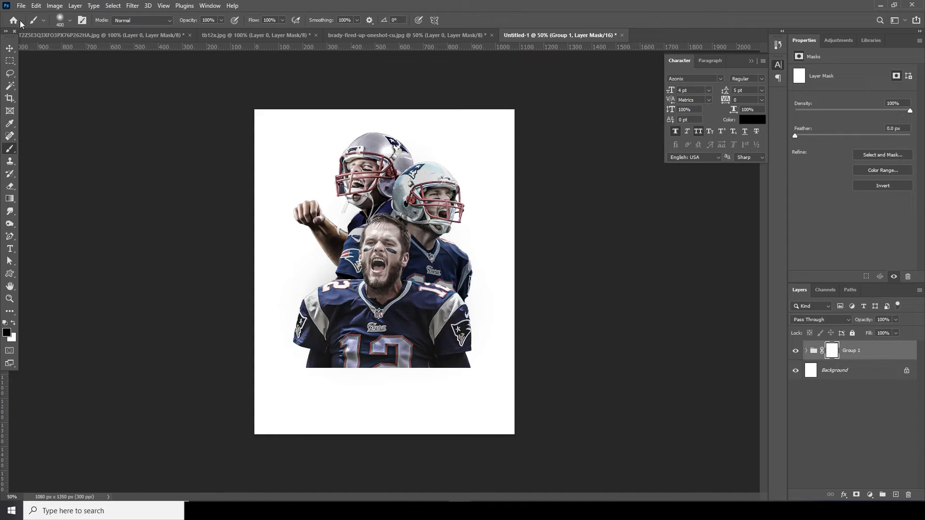
# Choose a Dried Blood Splatters brush for painting on the group's mask.
pyautogui.click(70, 22)
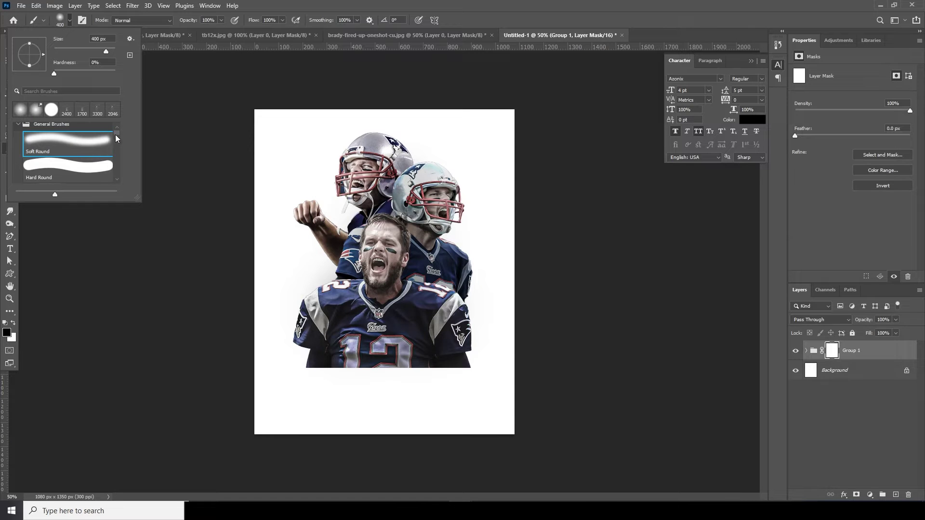
pyautogui.moveTo(115, 136)
pyautogui.mouseDown()
pyautogui.moveTo(118, 177)
pyautogui.moveTo(120, 163)
pyautogui.mouseUp()
pyautogui.scroll(-5, 116, 126)
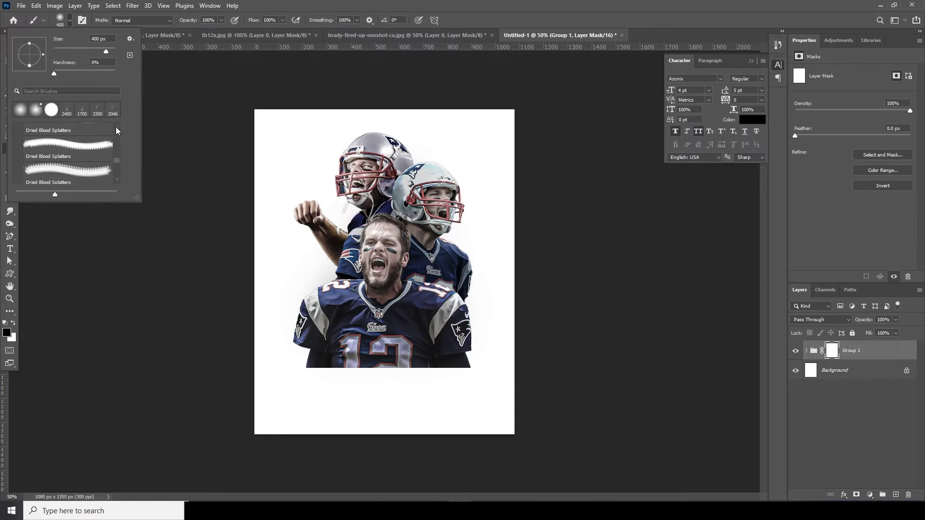
pyautogui.scroll(-5, 116, 127)
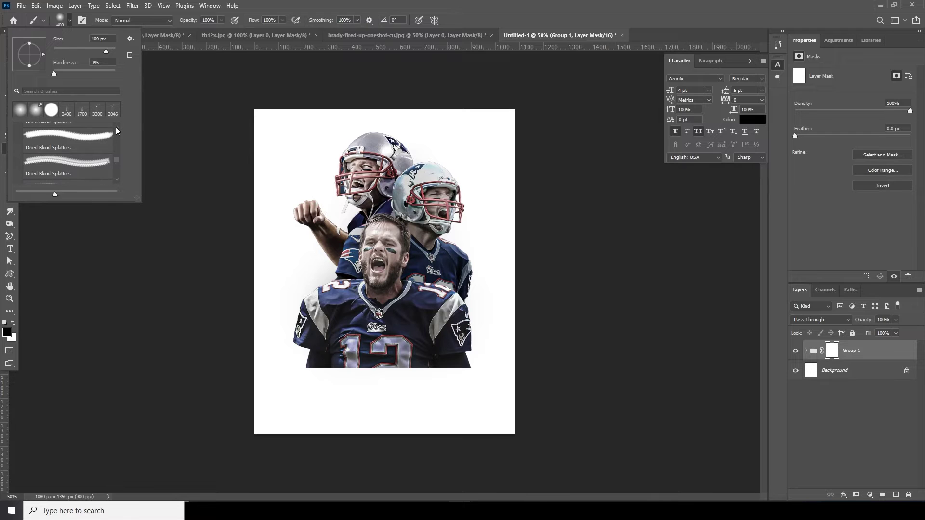
pyautogui.scroll(-3, 116, 126)
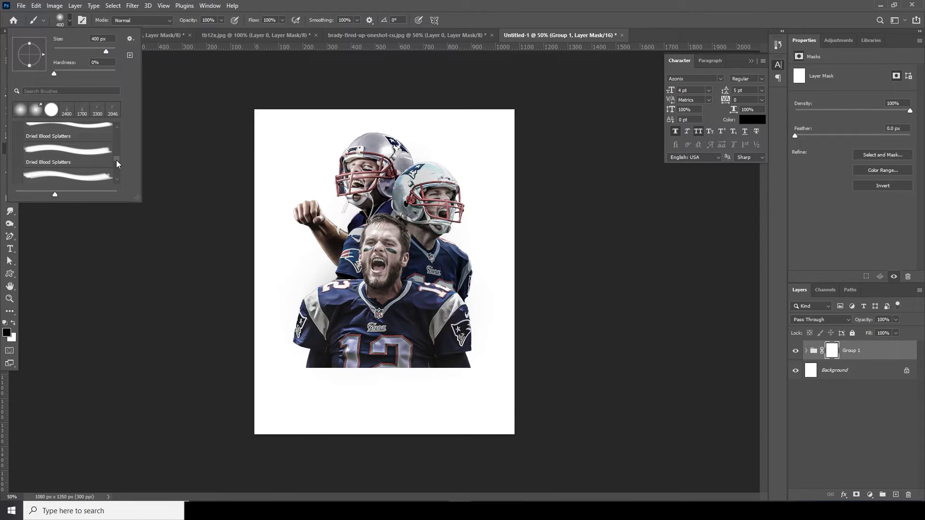
pyautogui.moveTo(117, 160); pyautogui.dragTo(117, 155)
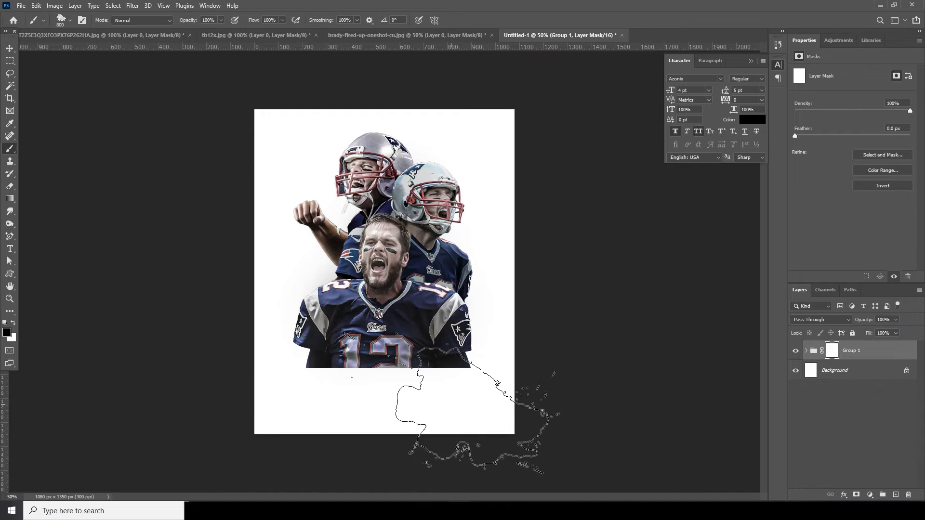
# Enlarge the splatter brush to 1000 px and mask out the lower edge of the players in black.
pyautogui.press(']')
pyautogui.press(']')
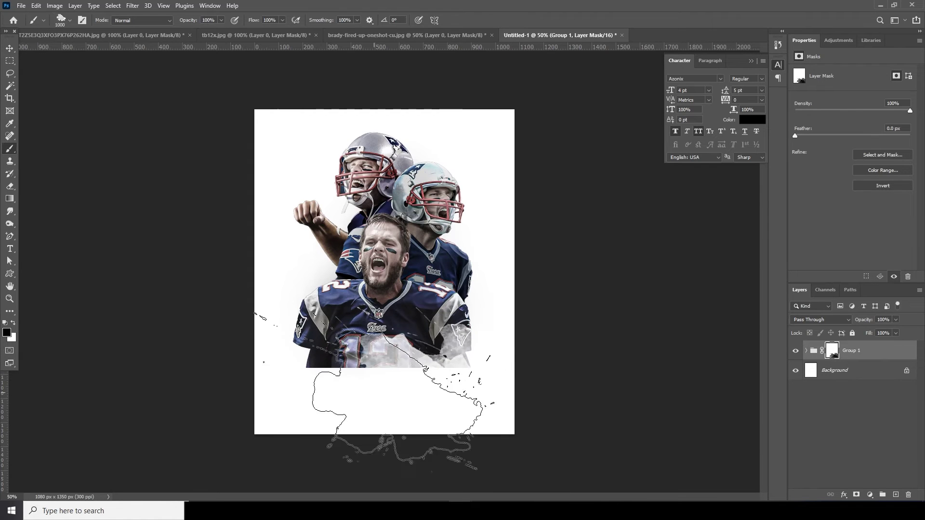
pyautogui.click(404, 400)
pyautogui.click(268, 367)
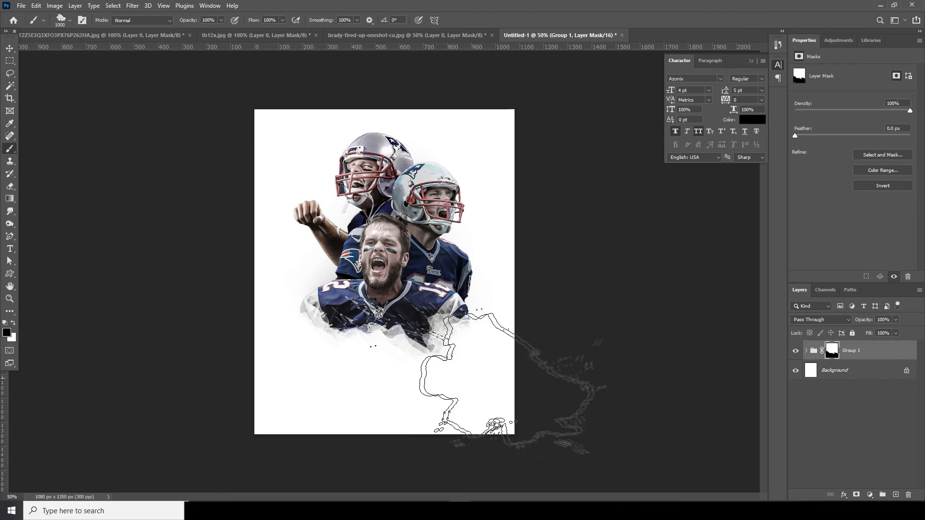
# Rotate the splatter brush to 87° and mask away the lower jerseys beside the number 12 on the white-helmeted player's side.
pyautogui.click(72, 22)
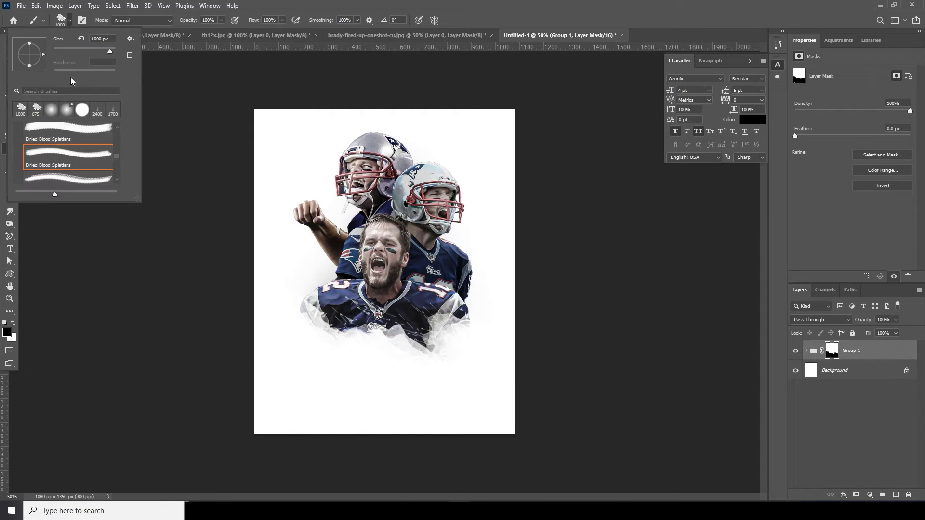
pyautogui.moveTo(42, 45); pyautogui.dragTo(30, 40)
pyautogui.click(448, 353)
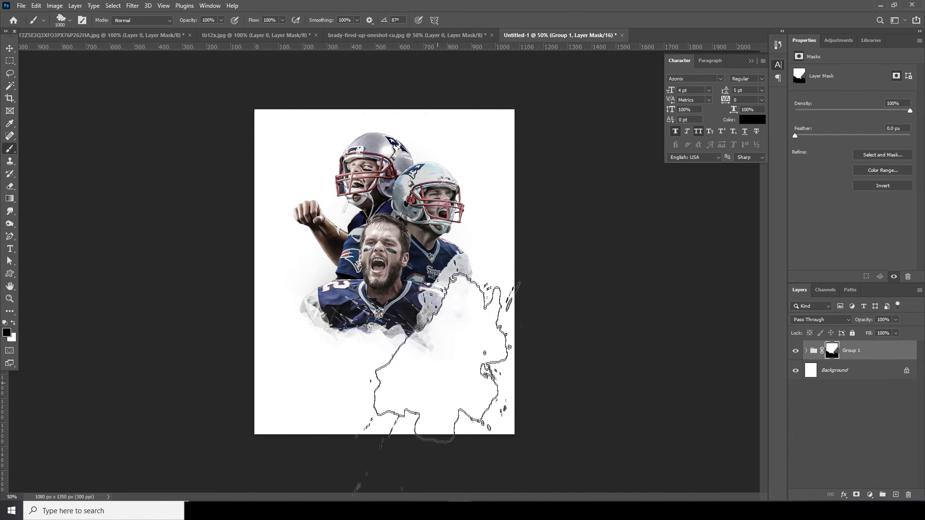
pyautogui.click(420, 329)
# Switch to white and restore parts of the jerseys on the group mask with the splatter brush reduced to 600 px.
pyautogui.click(13, 323)
pyautogui.press('[')
pyautogui.press('[')
pyautogui.press('[')
pyautogui.press('[')
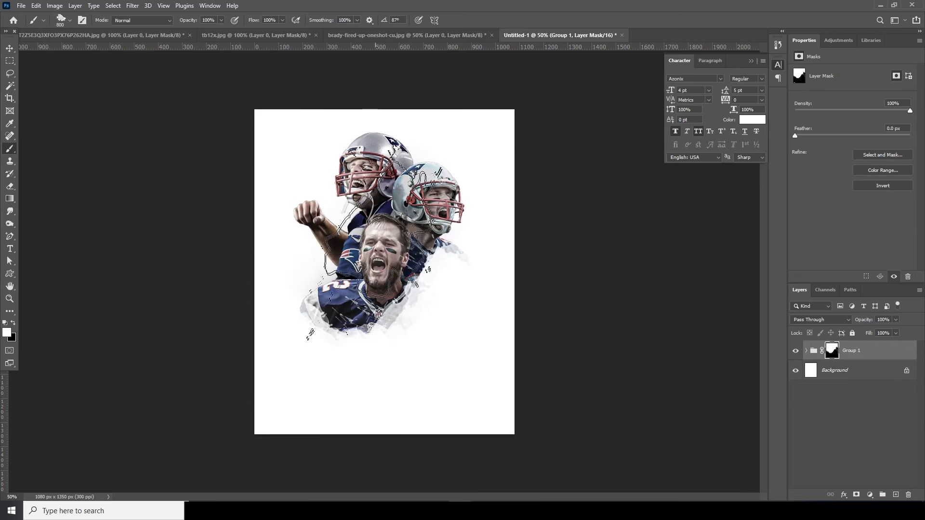
pyautogui.click(424, 253)
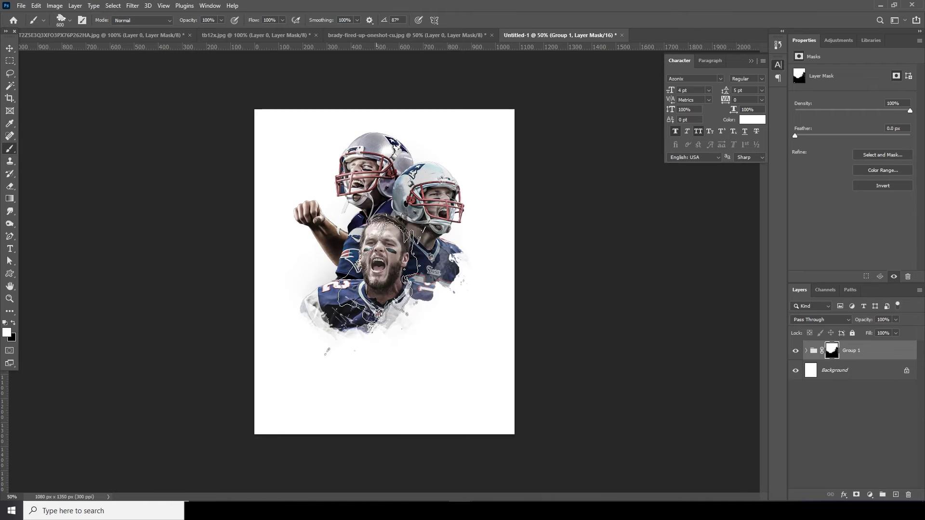
pyautogui.click(388, 280)
pyautogui.click(352, 263)
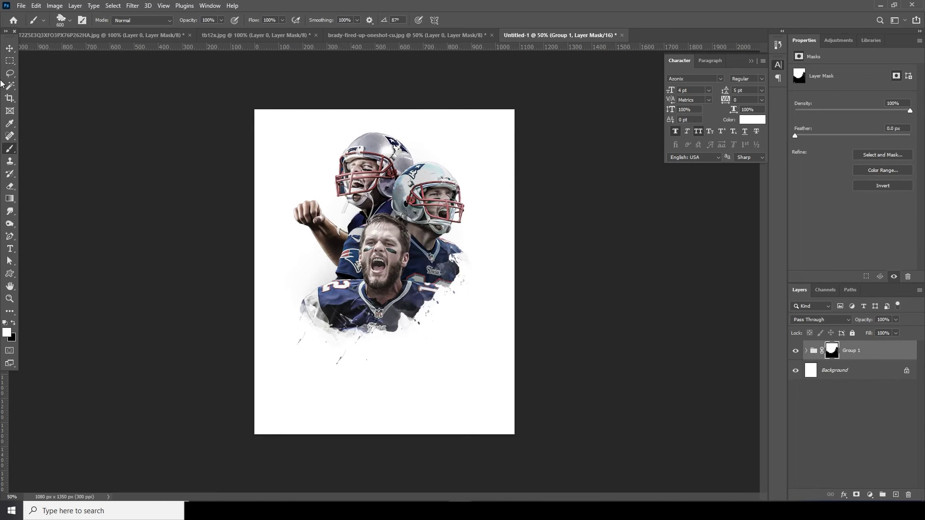
# Move the masked player group slightly down on the canvas and duplicate it.
pyautogui.click(8, 49)
pyautogui.click(810, 353)
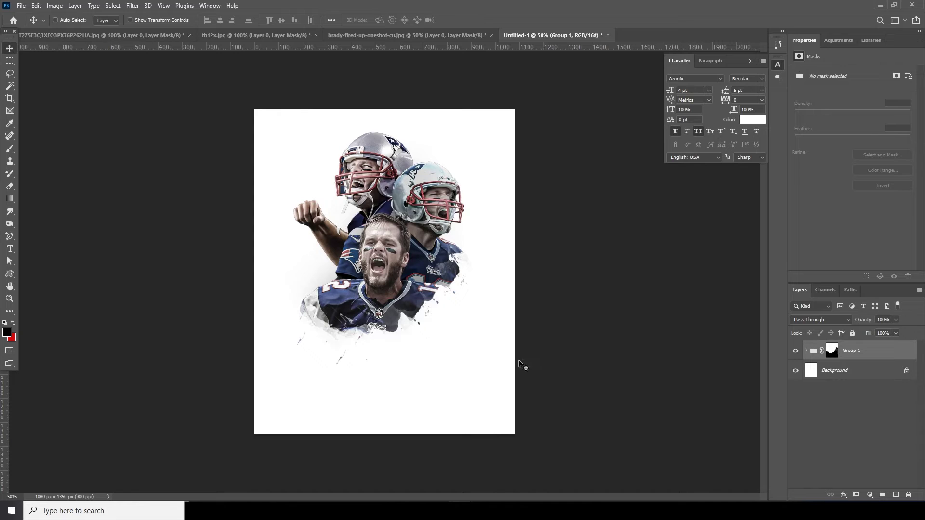
pyautogui.hotkey('ctrl', 't')
pyautogui.click(471, 196)
pyautogui.moveTo(417, 250); pyautogui.dragTo(412, 270)
pyautogui.press('Return')
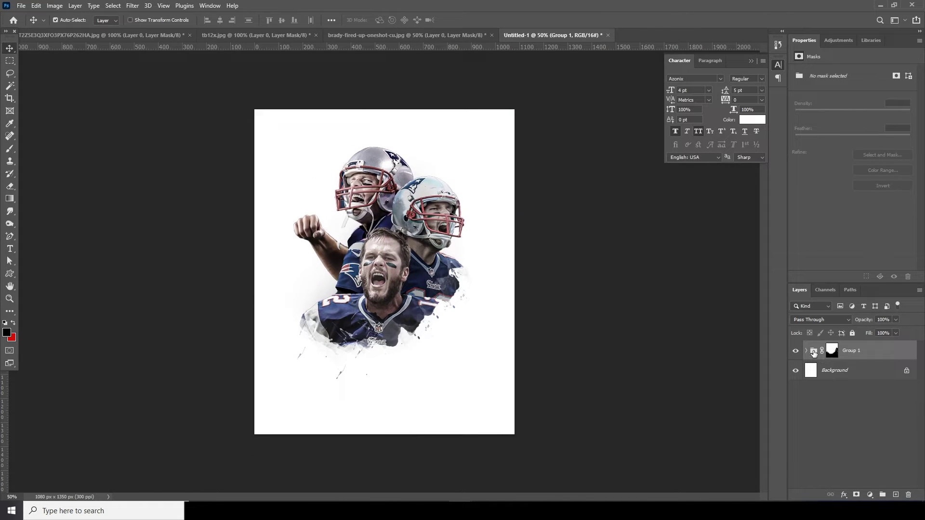
pyautogui.hotkey('ctrl', 'j')
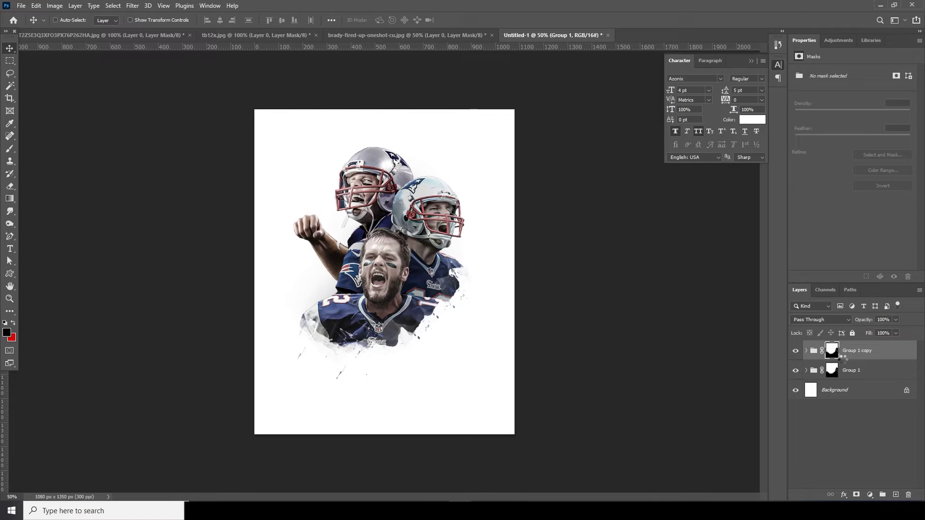
# Merge the duplicated player group into a single layer and convert it to a smart object.
pyautogui.rightClick(853, 352)
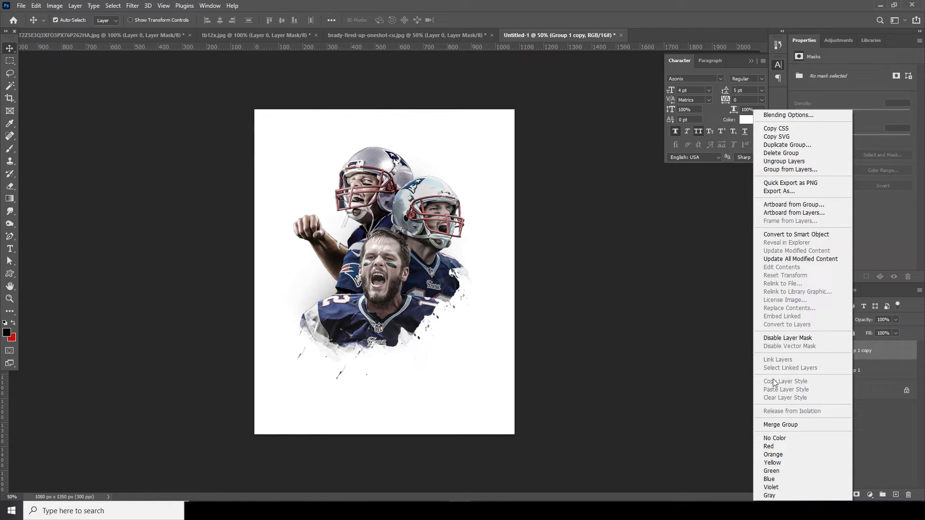
pyautogui.click(778, 425)
pyautogui.rightClick(860, 353)
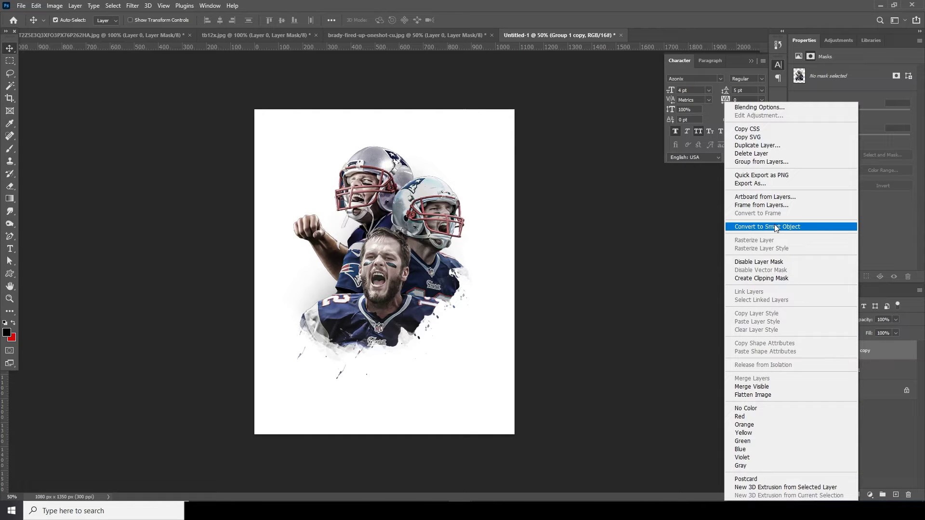
pyautogui.click(774, 226)
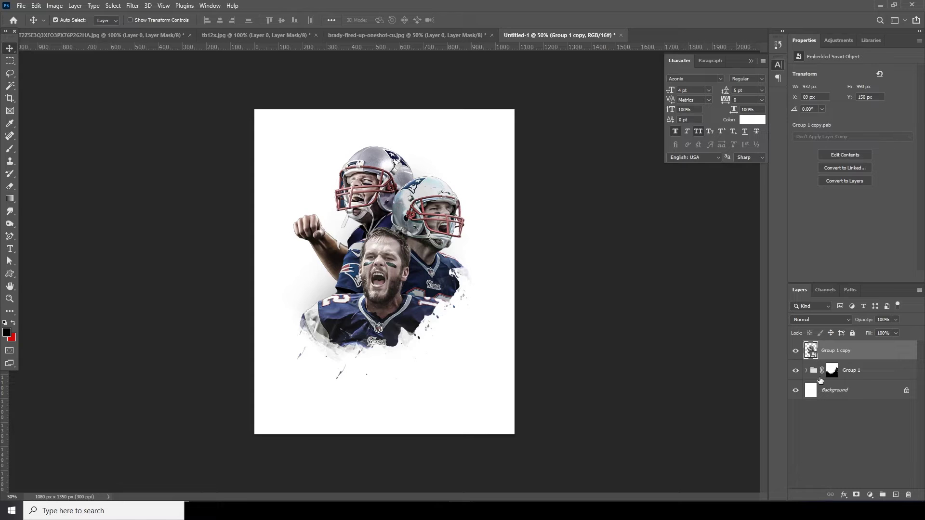
# Open the Liquify filter on the smart object and twirl the upper players with the Twirl brush enlarged to 700 px.
pyautogui.click(136, 5)
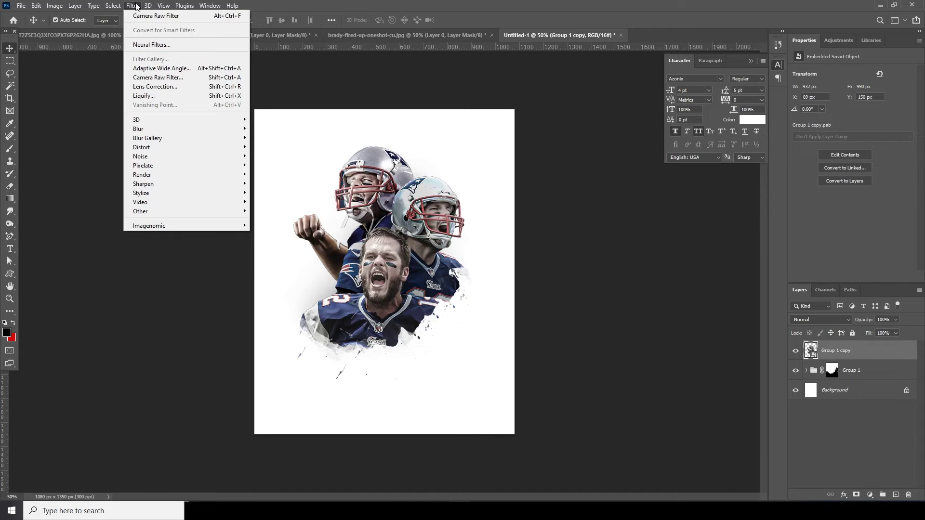
pyautogui.click(148, 97)
pyautogui.hotkey('ctrl', 'shift', 'x')
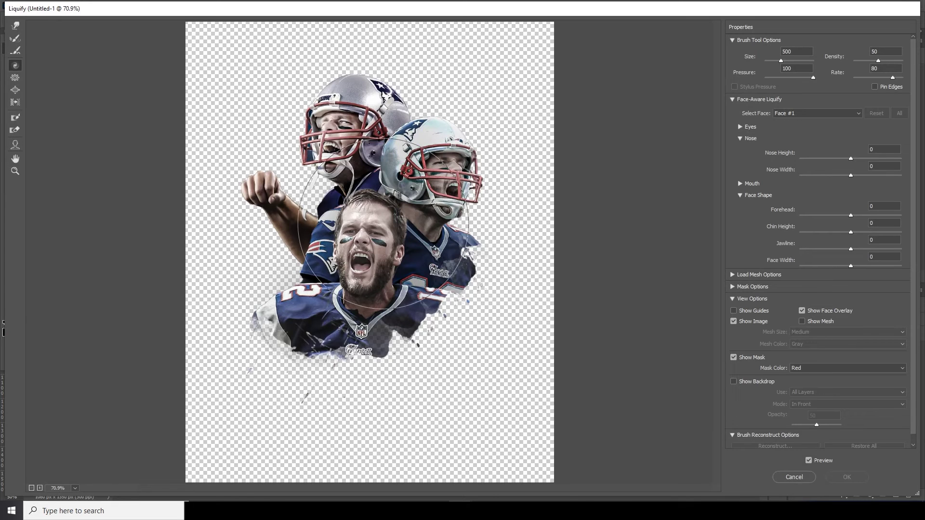
pyautogui.press(']')
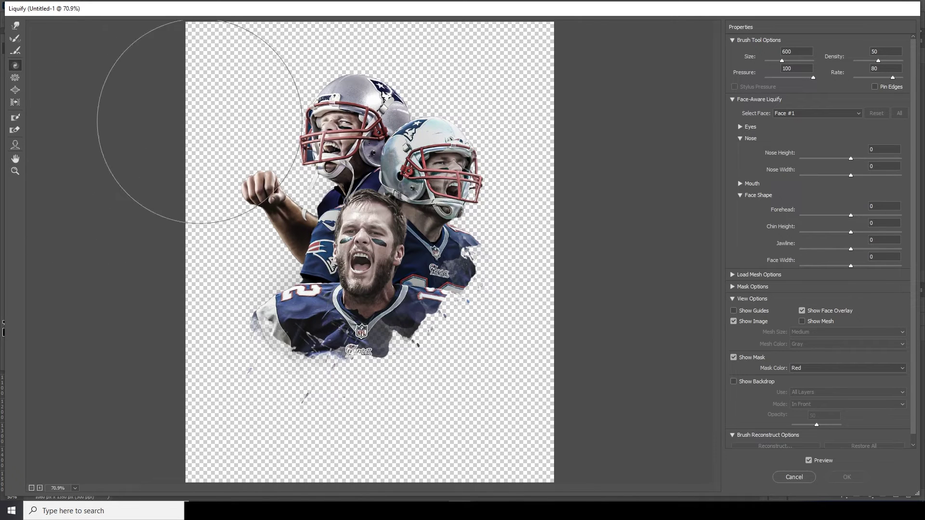
pyautogui.click(14, 69)
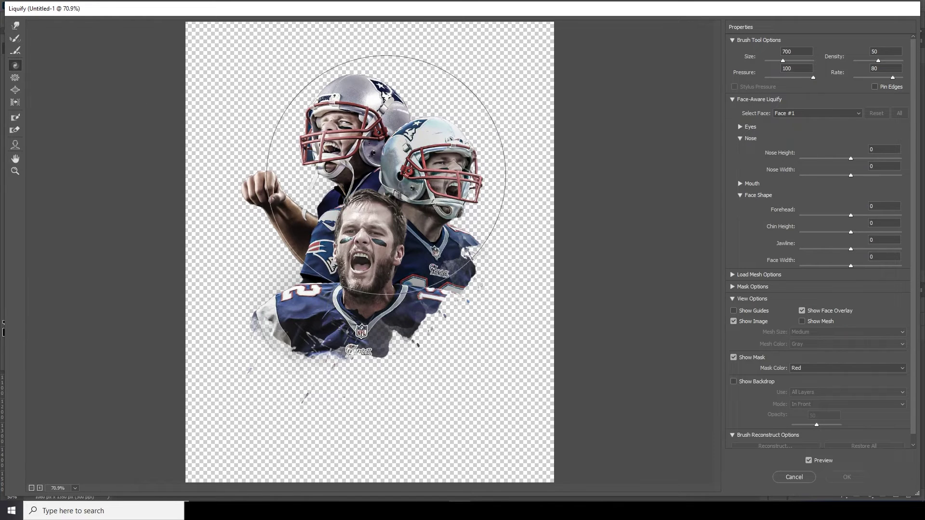
pyautogui.press(']')
pyautogui.moveTo(380, 193)
pyautogui.mouseDown()
pyautogui.moveTo(340, 219)
pyautogui.moveTo(359, 219)
pyautogui.moveTo(364, 84)
pyautogui.moveTo(382, 233)
pyautogui.moveTo(360, 115)
pyautogui.mouseUp()
# Resize the Twirl brush, swirl the front player up toward the raised arm, and apply the Liquify distortion.
pyautogui.press('[')
pyautogui.press('[')
pyautogui.press('[')
pyautogui.press('[')
pyautogui.press(']')
pyautogui.press(']')
pyautogui.press(']')
pyautogui.moveTo(374, 275)
pyautogui.mouseDown()
pyautogui.moveTo(353, 339)
pyautogui.moveTo(391, 116)
pyautogui.moveTo(289, 185)
pyautogui.moveTo(400, 261)
pyautogui.moveTo(436, 267)
pyautogui.moveTo(453, 207)
pyautogui.moveTo(436, 354)
pyautogui.moveTo(404, 156)
pyautogui.moveTo(424, 313)
pyautogui.moveTo(482, 135)
pyautogui.moveTo(289, 166)
pyautogui.moveTo(356, 221)
pyautogui.moveTo(481, 202)
pyautogui.moveTo(424, 145)
pyautogui.moveTo(367, 270)
pyautogui.moveTo(482, 261)
pyautogui.moveTo(491, 332)
pyautogui.moveTo(371, 165)
pyautogui.moveTo(308, 173)
pyautogui.mouseUp()
pyautogui.click(839, 479)
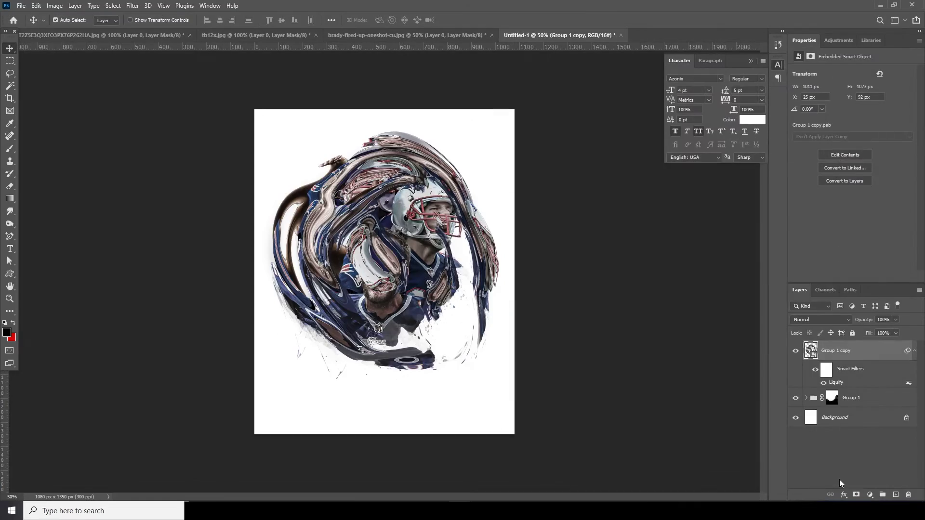
# Place the liquified copy beneath the original player group and give it a grey Color Overlay at 100% opacity.
pyautogui.moveTo(811, 354); pyautogui.dragTo(823, 413)
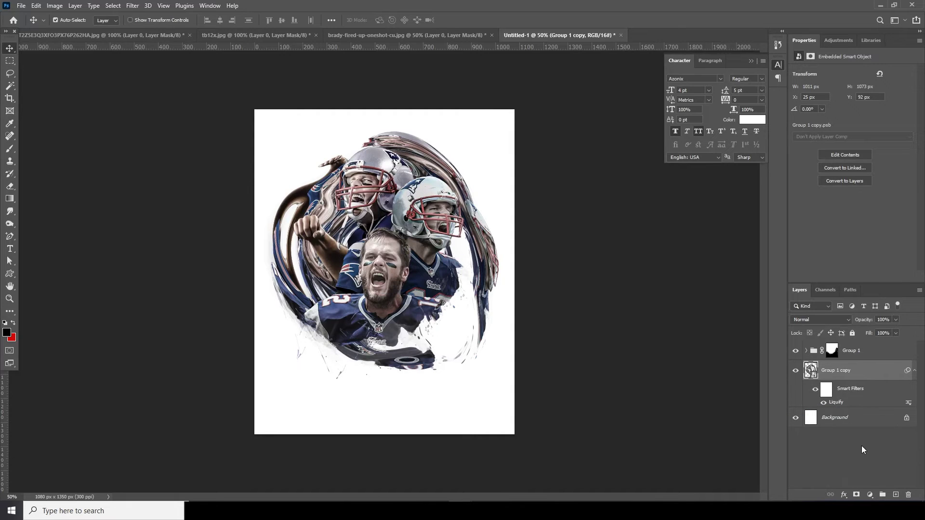
pyautogui.click(843, 495)
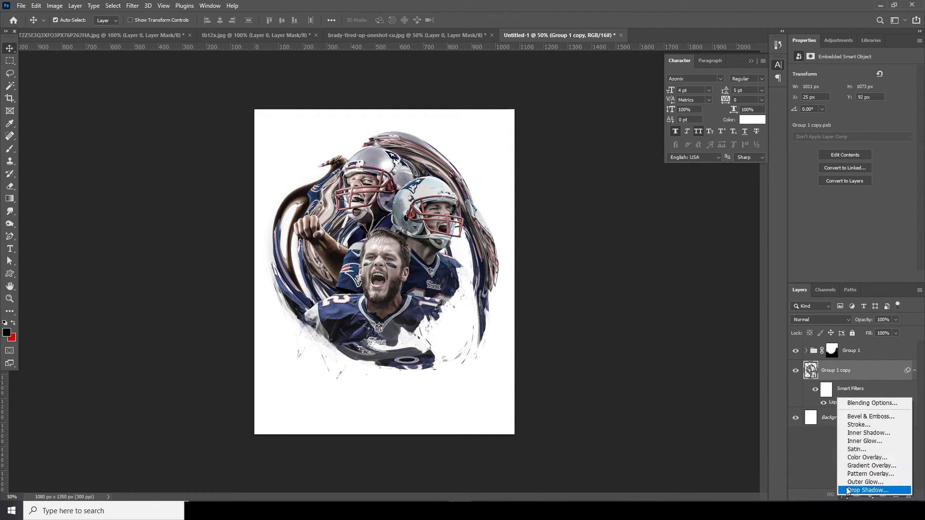
pyautogui.click(856, 466)
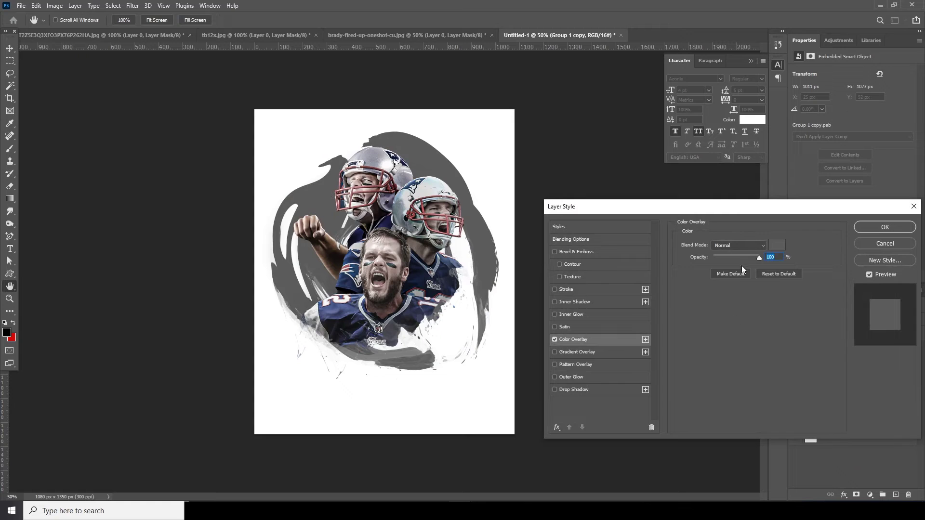
pyautogui.click(884, 227)
# Add a white Solid Color fill layer directly above the Background.
pyautogui.click(820, 438)
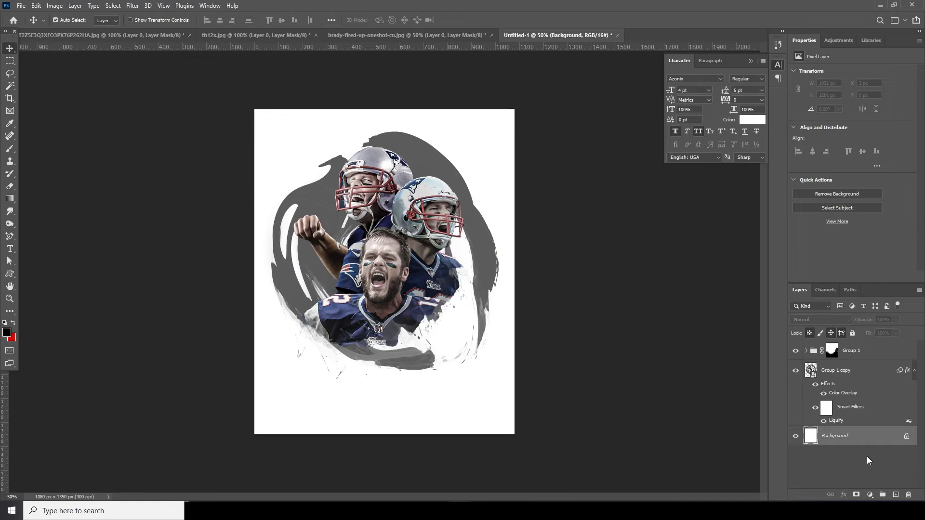
pyautogui.click(869, 495)
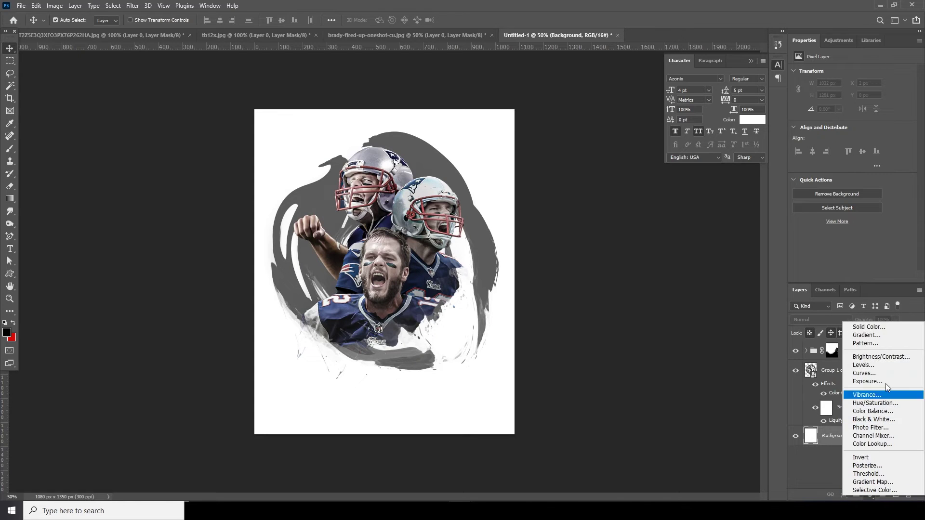
pyautogui.click(872, 330)
pyautogui.moveTo(559, 244); pyautogui.dragTo(528, 182)
pyautogui.click(763, 209)
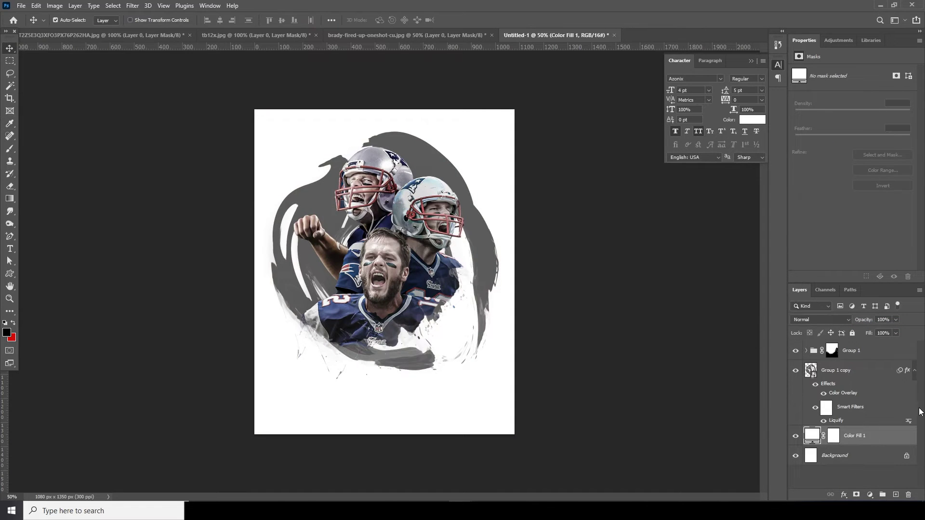
# Add a Color Lookup adjustment above the player group, trying TensionGreen.3DL before settling on the TealOrangePlusContrast.3DL LUT.
pyautogui.click(837, 351)
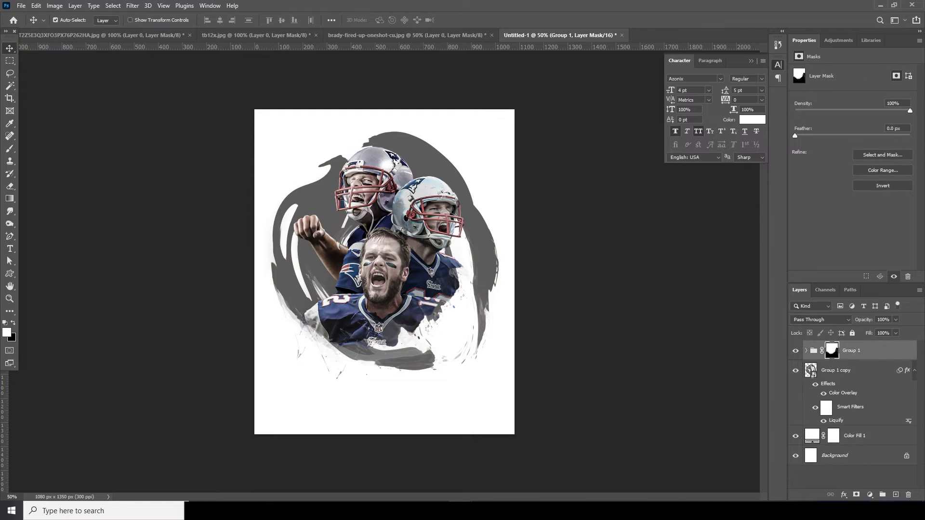
pyautogui.click(870, 495)
pyautogui.click(870, 440)
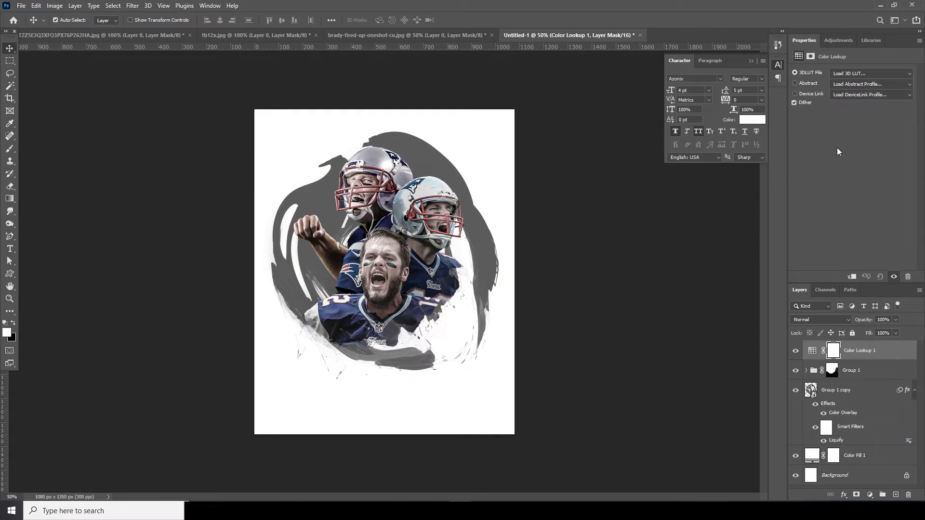
pyautogui.click(864, 73)
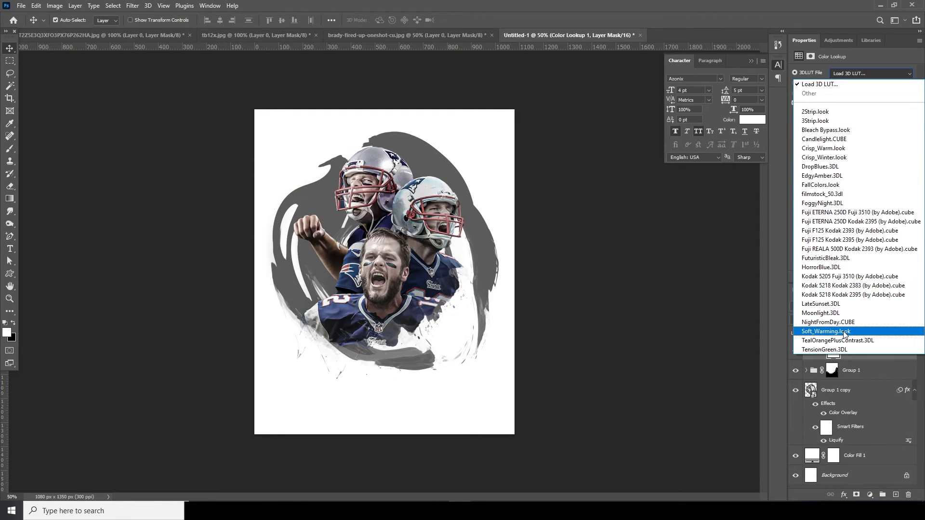
pyautogui.click(824, 350)
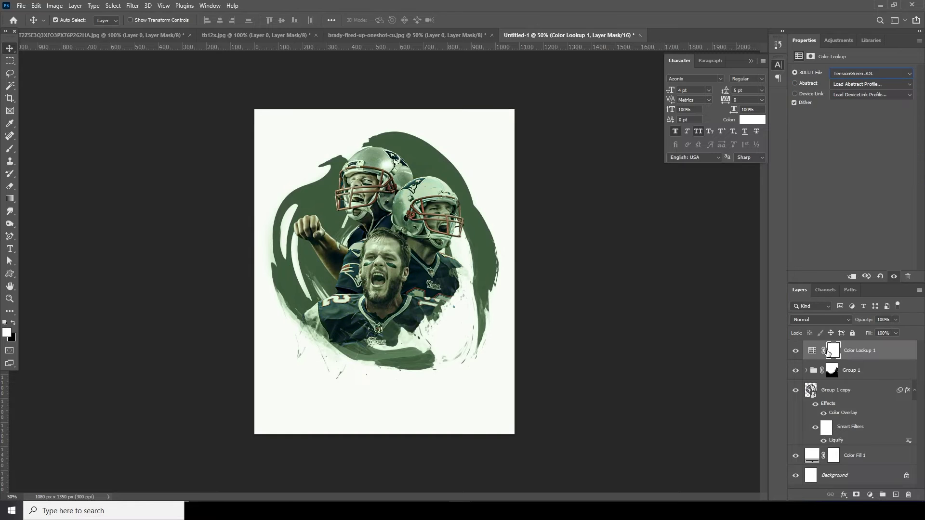
pyautogui.click(871, 76)
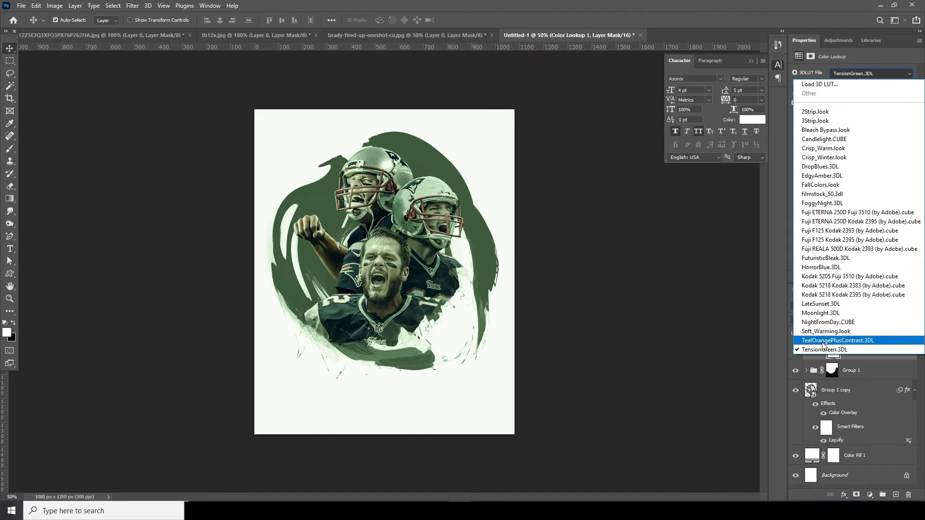
pyautogui.click(827, 340)
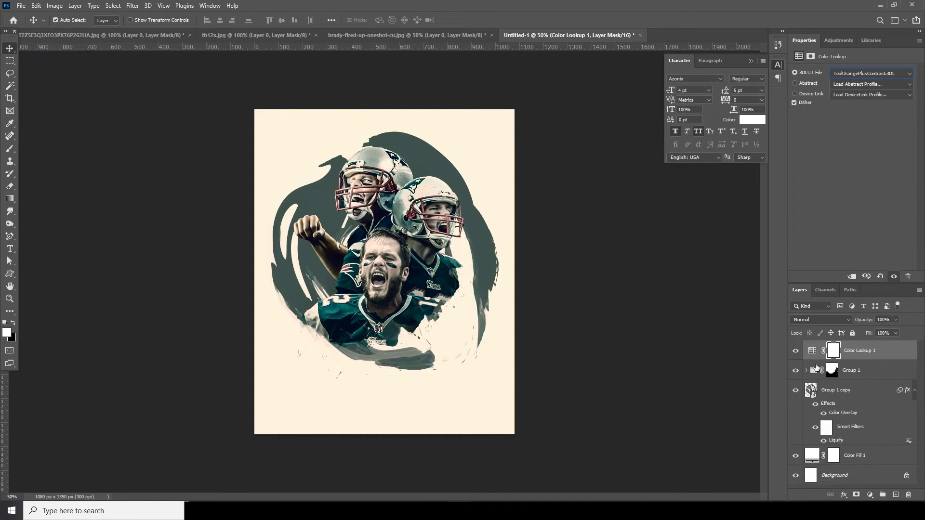
# Add a Color Balance adjustment with midtones at +71 toward red and shifted slightly toward magenta and yellow.
pyautogui.click(870, 495)
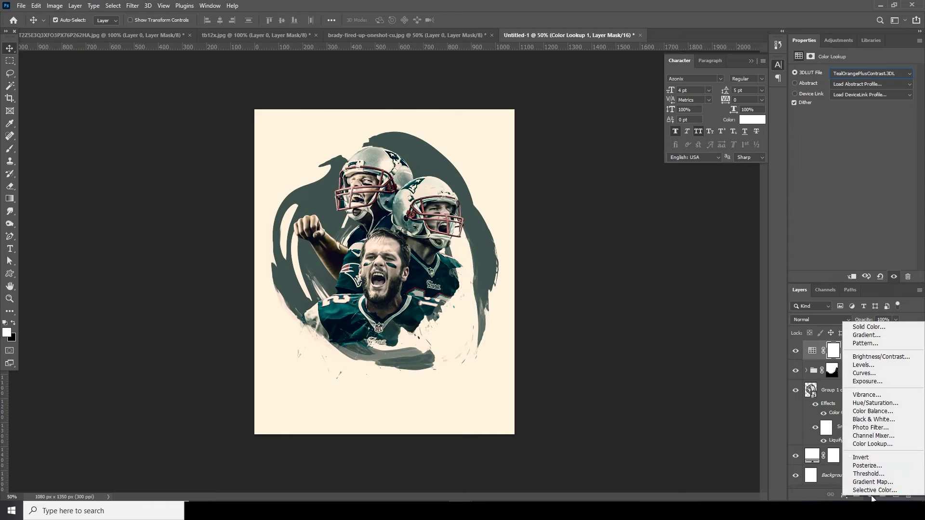
pyautogui.click(863, 411)
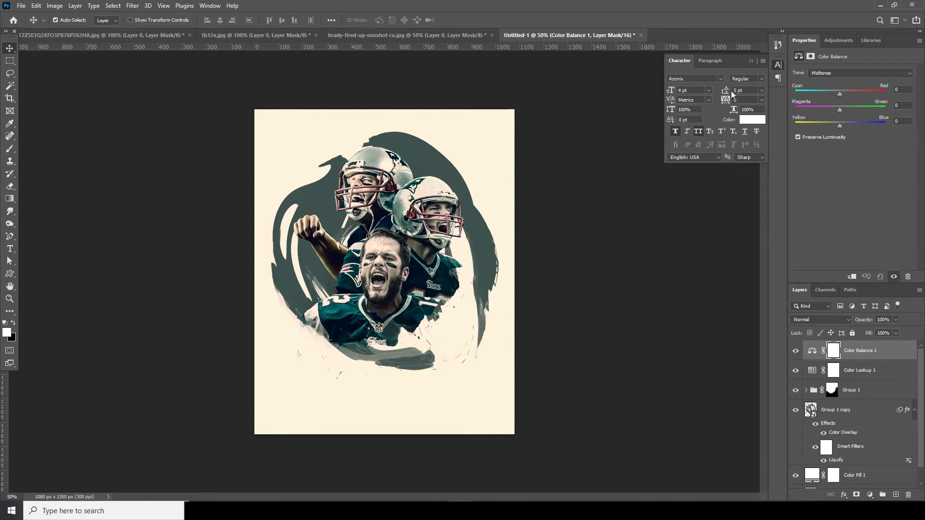
pyautogui.click(868, 91)
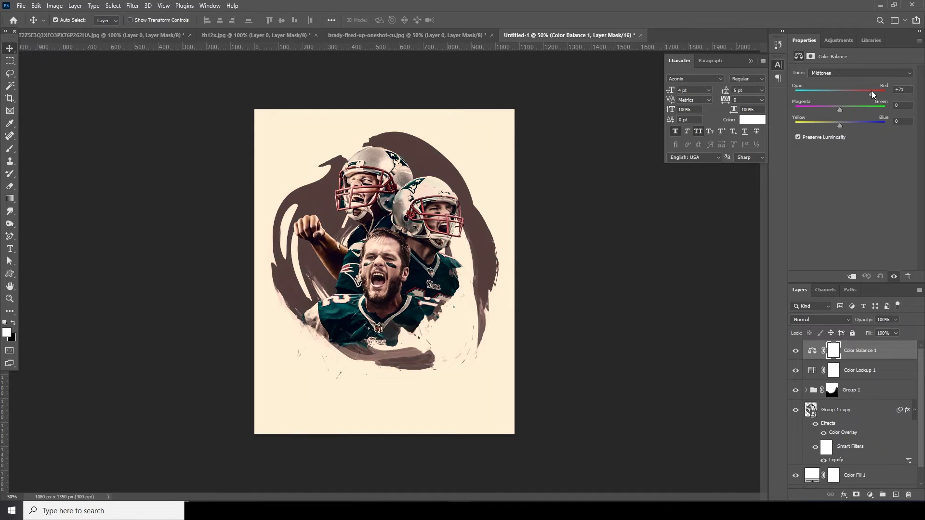
pyautogui.moveTo(839, 111)
pyautogui.mouseDown()
pyautogui.moveTo(849, 108)
pyautogui.moveTo(834, 110)
pyautogui.mouseUp()
pyautogui.moveTo(845, 125); pyautogui.dragTo(837, 124)
# Recolour the liquified copy's Color Overlay to a warm peach tone, sampling colours from the players' helmets.
pyautogui.click(843, 433)
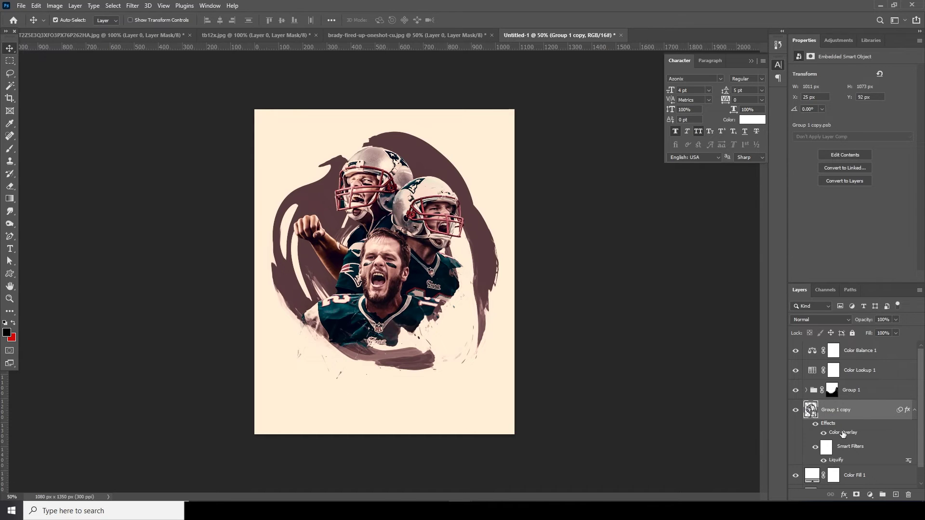
pyautogui.doubleClick(843, 434)
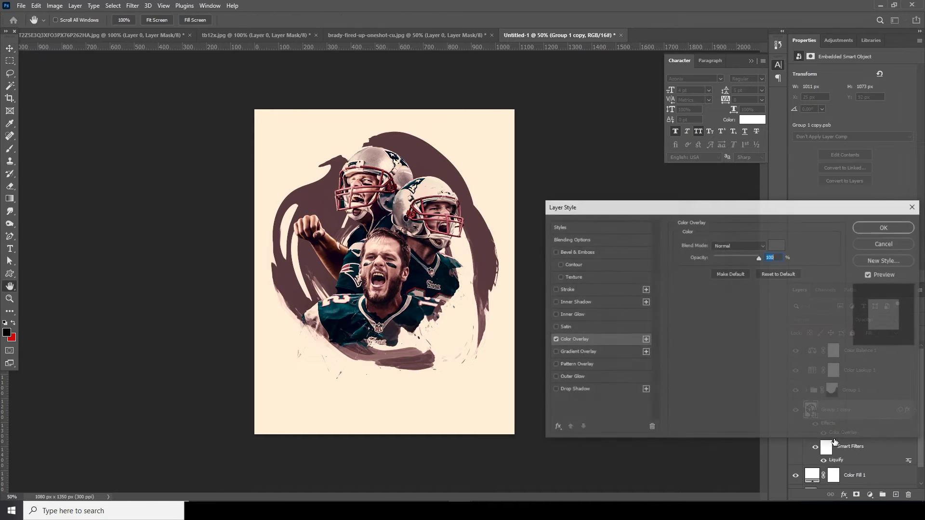
pyautogui.click(777, 246)
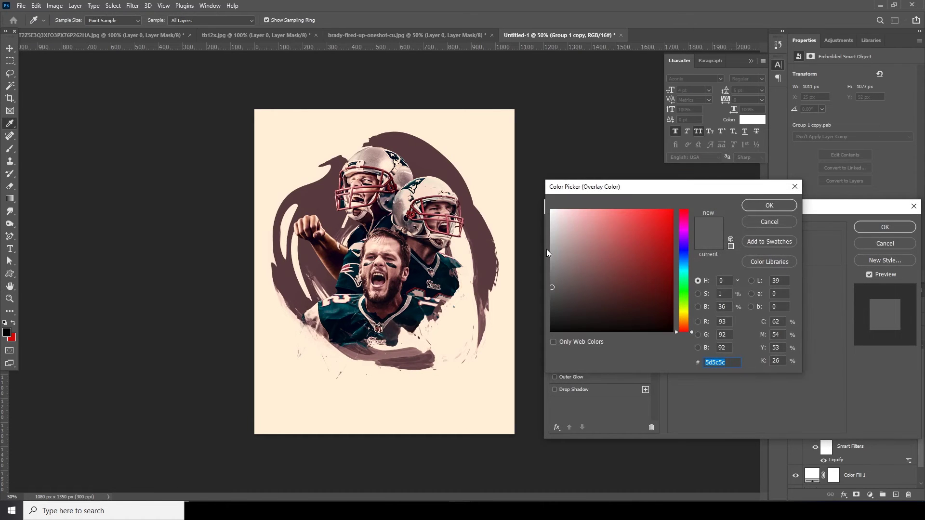
pyautogui.moveTo(552, 255); pyautogui.dragTo(550, 265)
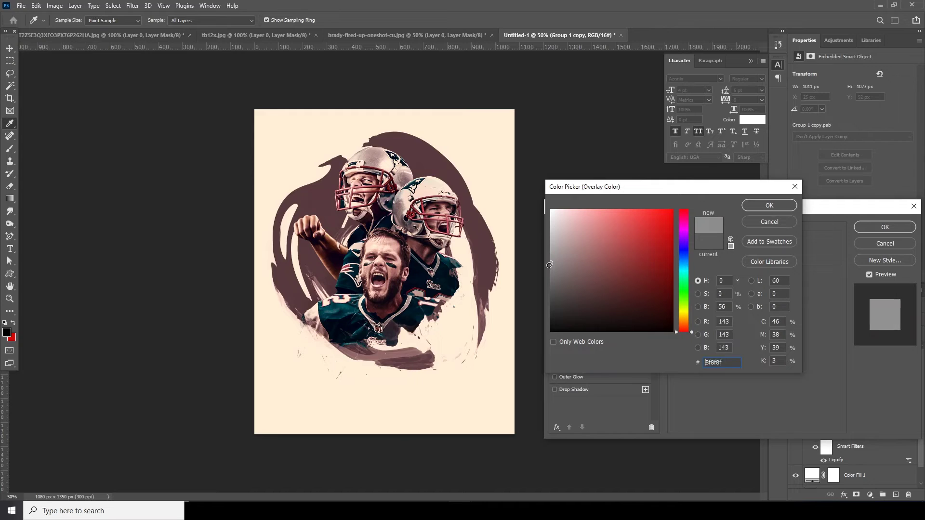
pyautogui.click(433, 187)
pyautogui.click(405, 166)
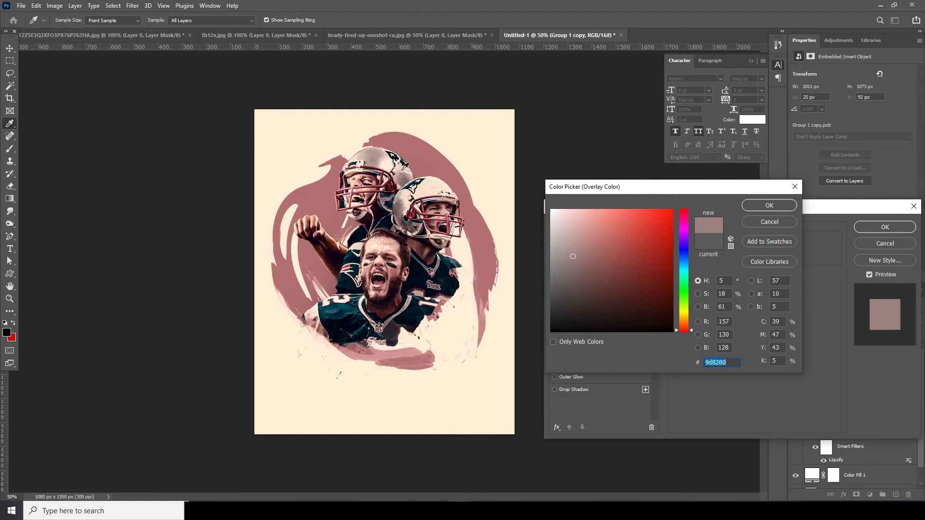
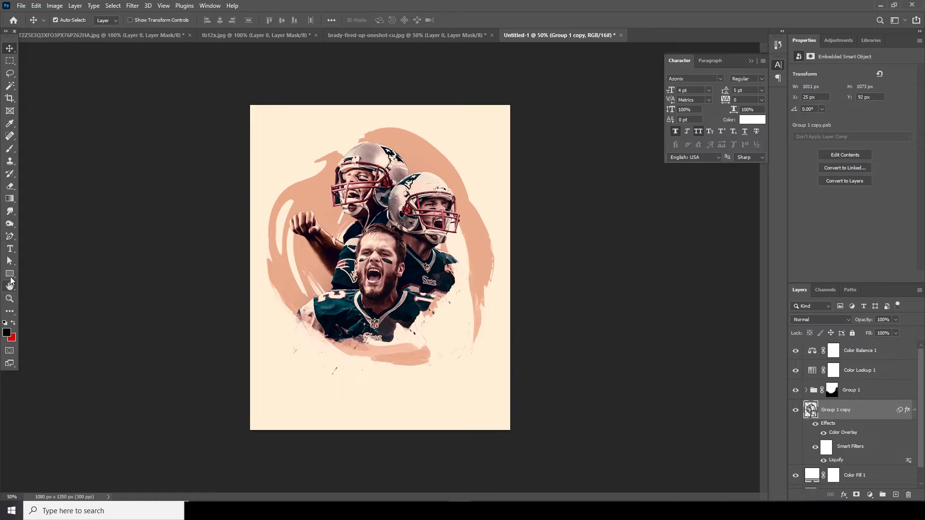
# Draw a thin vertical rectangle of 4 x 504 px near the poster's upper left edge.
pyautogui.click(43, 274)
pyautogui.moveTo(262, 109); pyautogui.dragTo(262, 230)
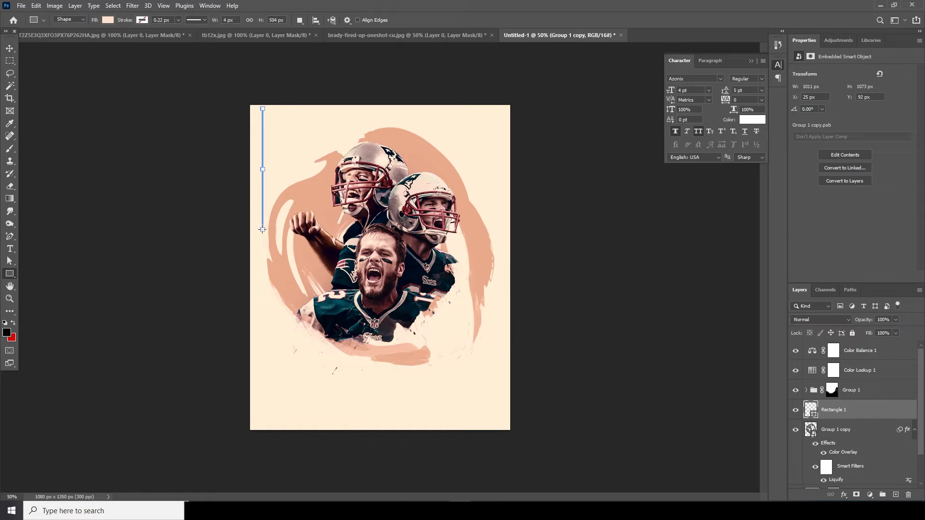
pyautogui.click(9, 48)
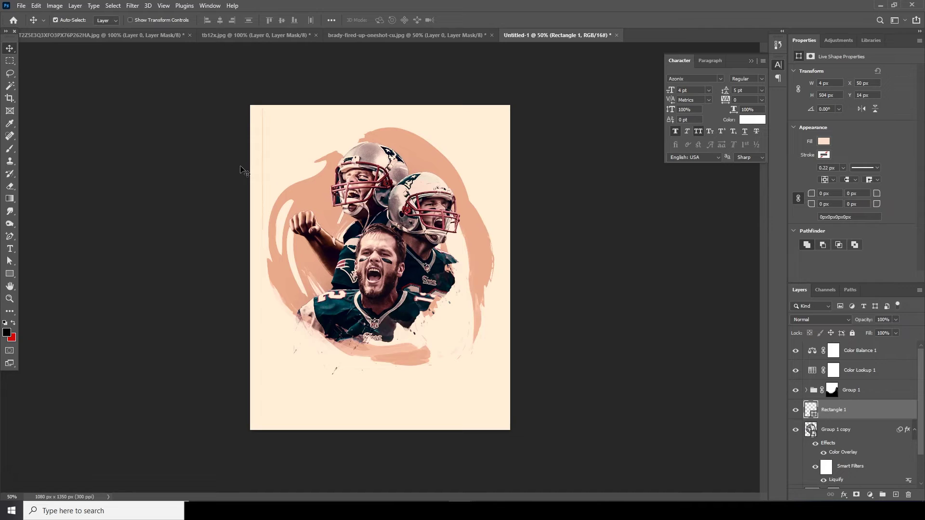
# Duplicate the thin vertical line just outside and below the first, nudging it to X 39 px, Y 181 px.
pyautogui.keyDown('alt'); pyautogui.moveTo(263, 186); pyautogui.dragTo(257, 225); pyautogui.keyUp('alt')
pyautogui.press('Right')
pyautogui.press('Right')
pyautogui.press('Right')
pyautogui.press('Right')
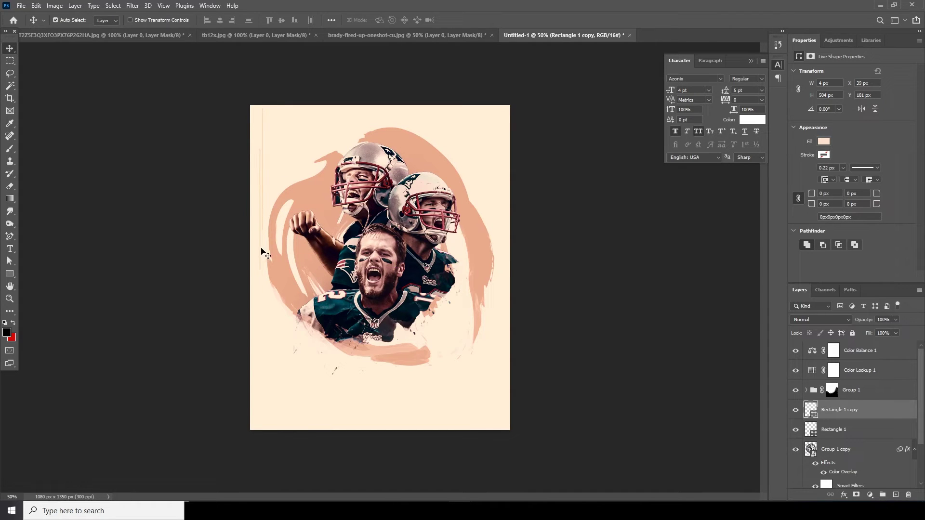
# Duplicate the lower thin line to the poster's lower right edge at X 1024 px, Y 807 px.
pyautogui.click(490, 323)
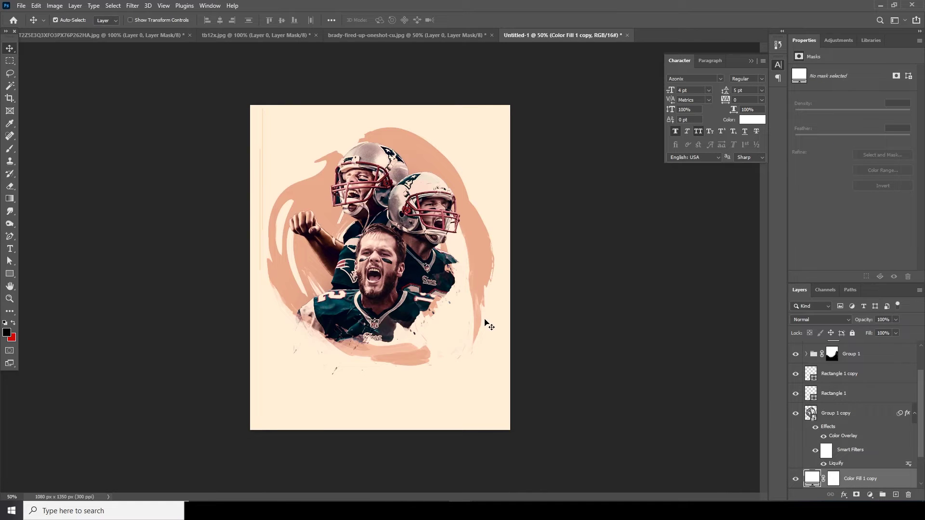
pyautogui.click(260, 236)
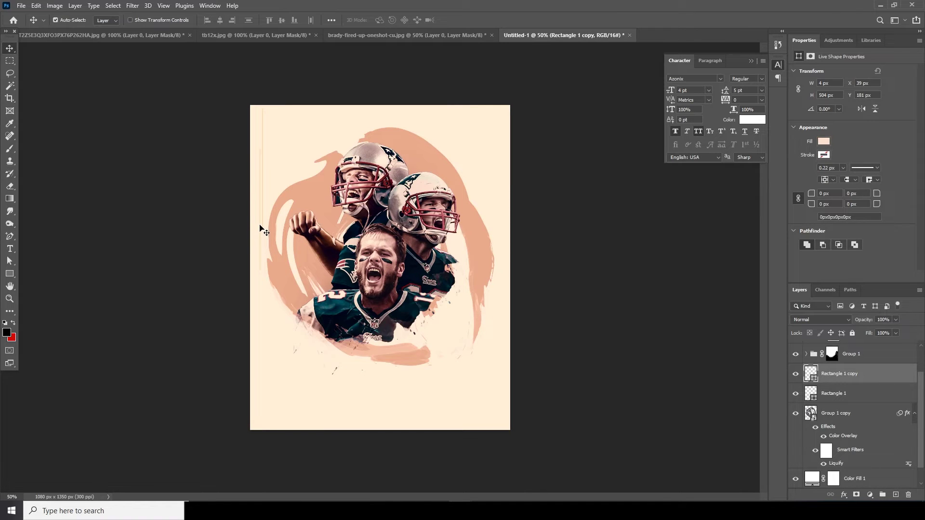
pyautogui.moveTo(260, 227); pyautogui.dragTo(497, 378)
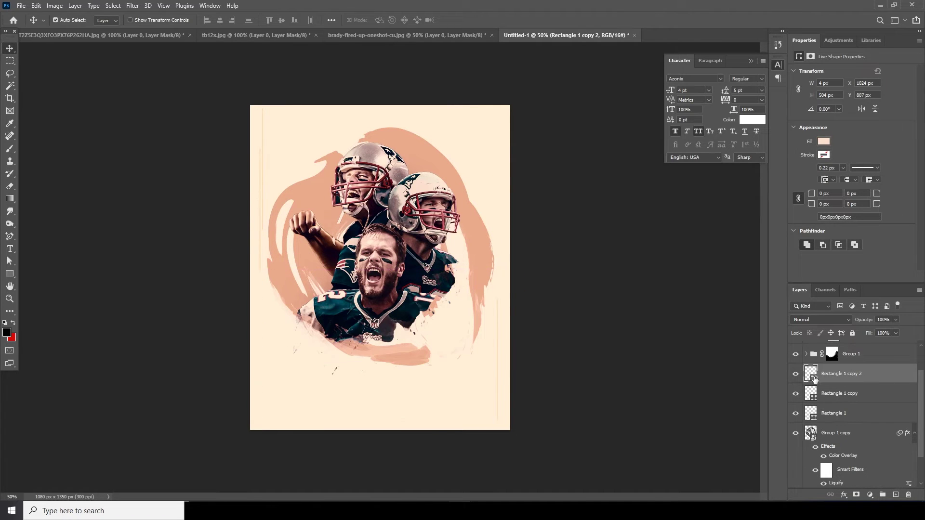
# Recolour the three thin vertical lines to a peach of about eaac8c, matching the liquified backdrop.
pyautogui.doubleClick(813, 379)
pyautogui.click(488, 274)
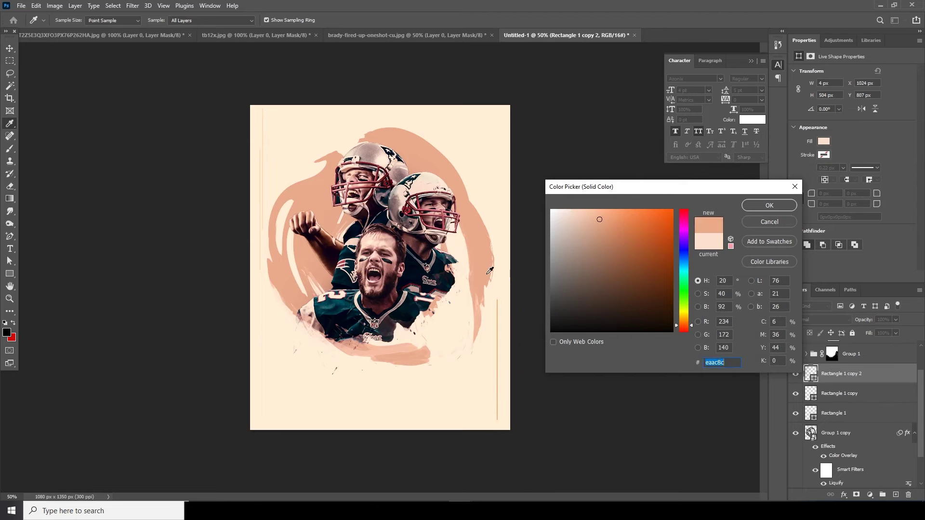
pyautogui.click(760, 207)
pyautogui.doubleClick(811, 393)
pyautogui.write('eaac8c')
pyautogui.click(769, 206)
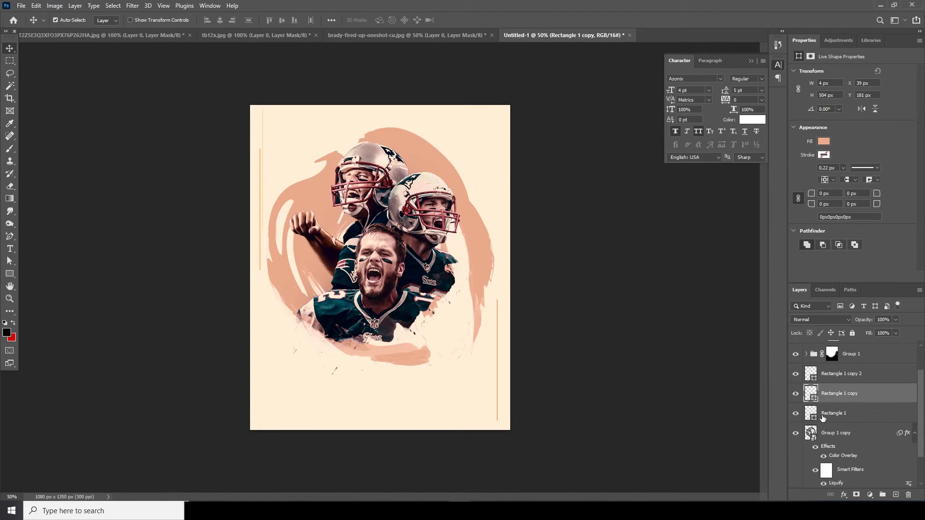
pyautogui.doubleClick(814, 418)
pyautogui.click(481, 199)
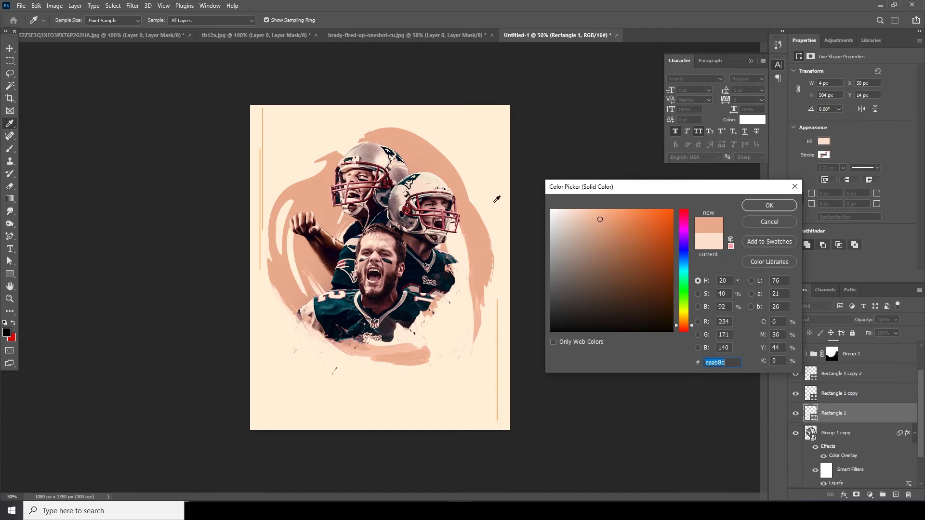
pyautogui.click(764, 207)
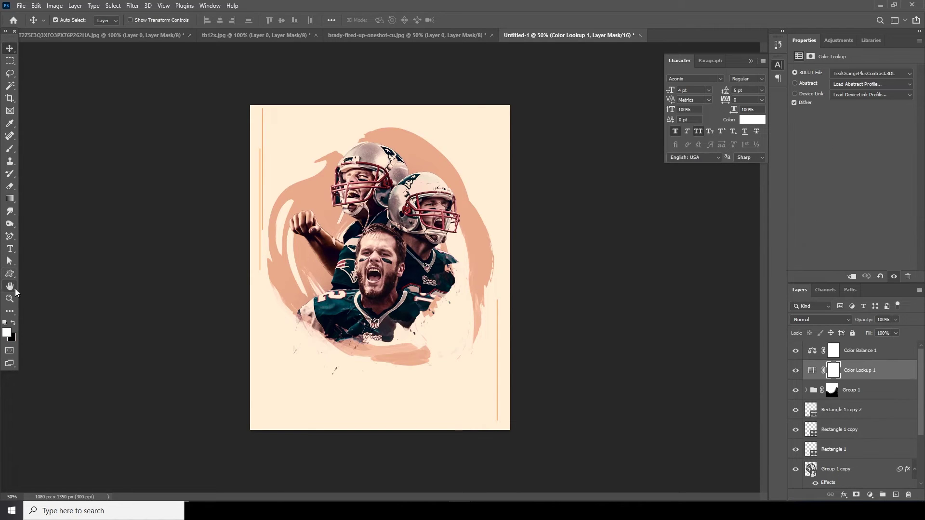
# Draw an X custom shape of about 60 x 52 px beside the thin lines near the poster's upper left corner.
pyautogui.click(12, 276)
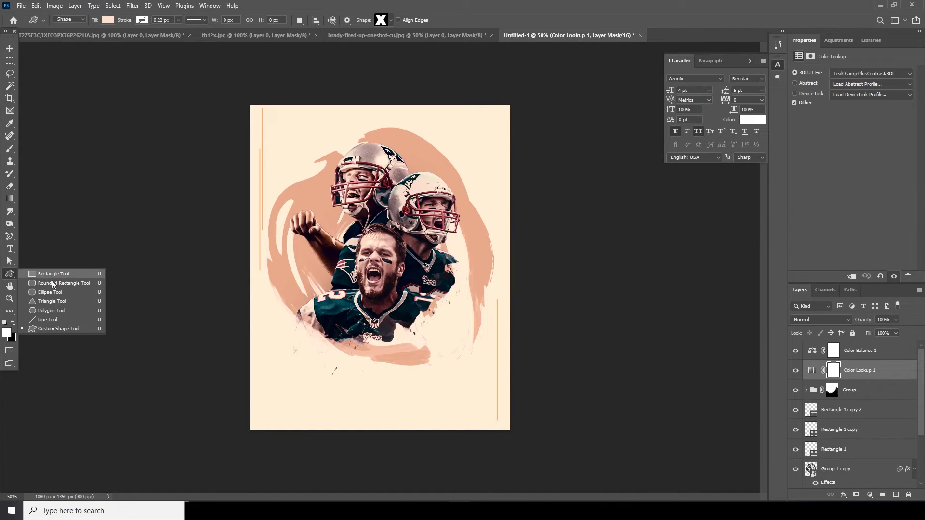
pyautogui.click(60, 329)
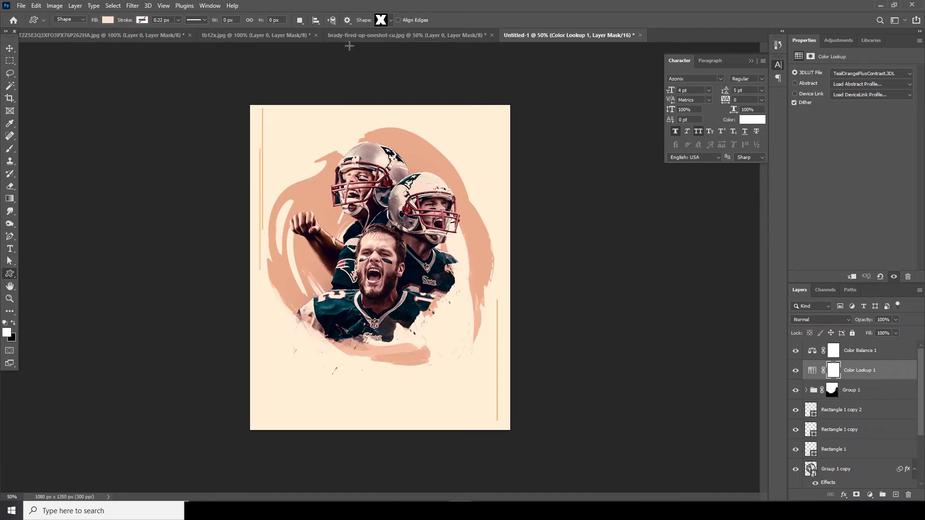
pyautogui.moveTo(302, 138); pyautogui.dragTo(284, 128)
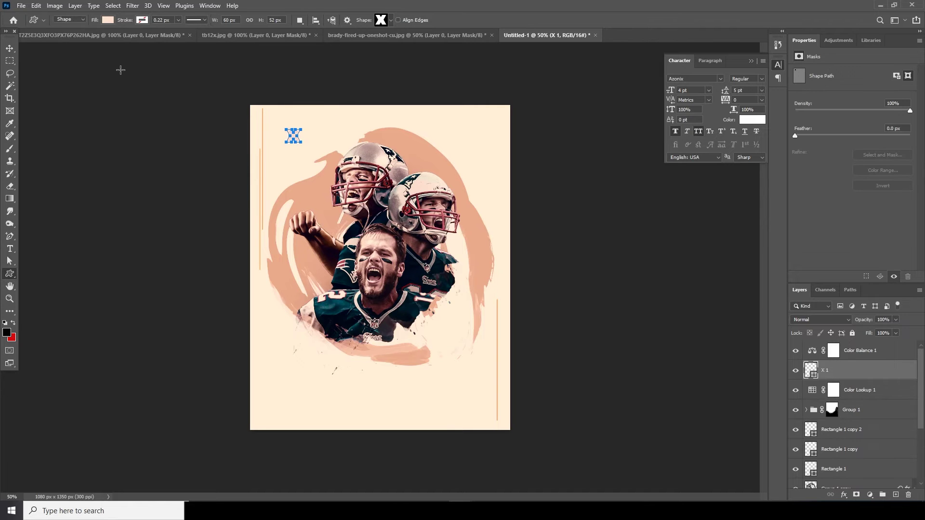
pyautogui.click(10, 48)
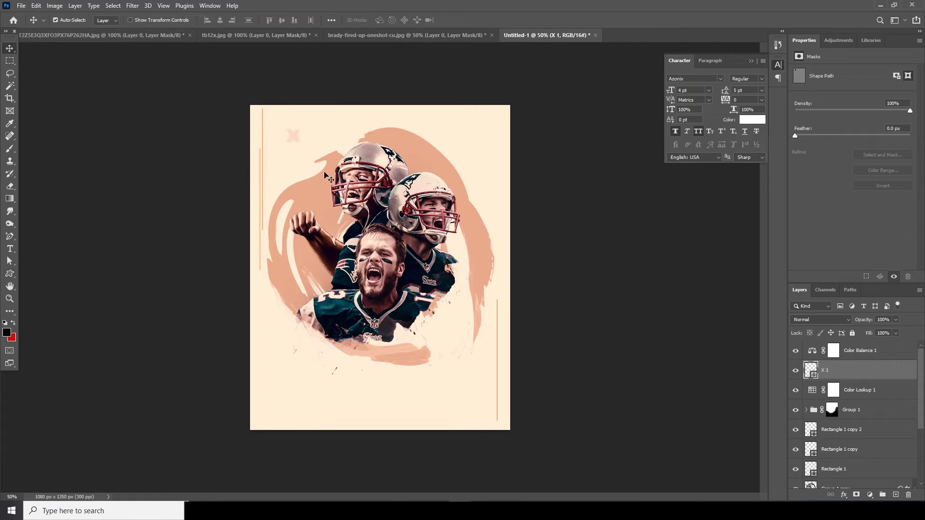
# Recolour the X shape to the dusty tone c2a697.
pyautogui.hotkey('ctrl', '+')
pyautogui.hotkey('ctrl', '+')
pyautogui.moveTo(247, 116); pyautogui.dragTo(352, 315)
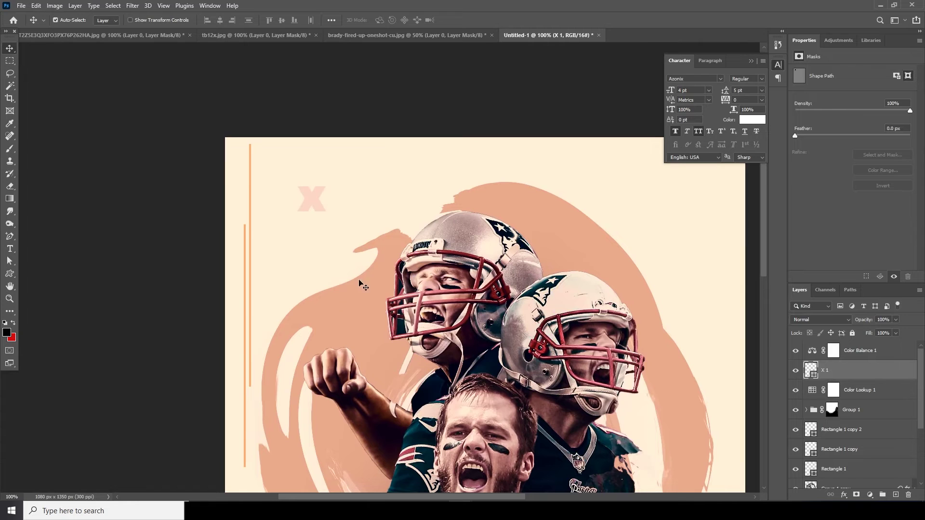
pyautogui.doubleClick(813, 371)
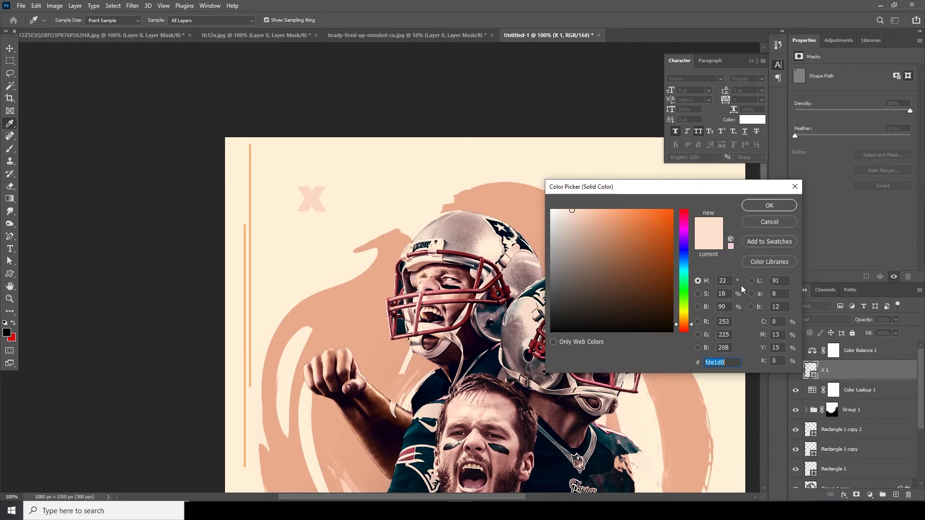
pyautogui.moveTo(571, 214); pyautogui.dragTo(570, 238)
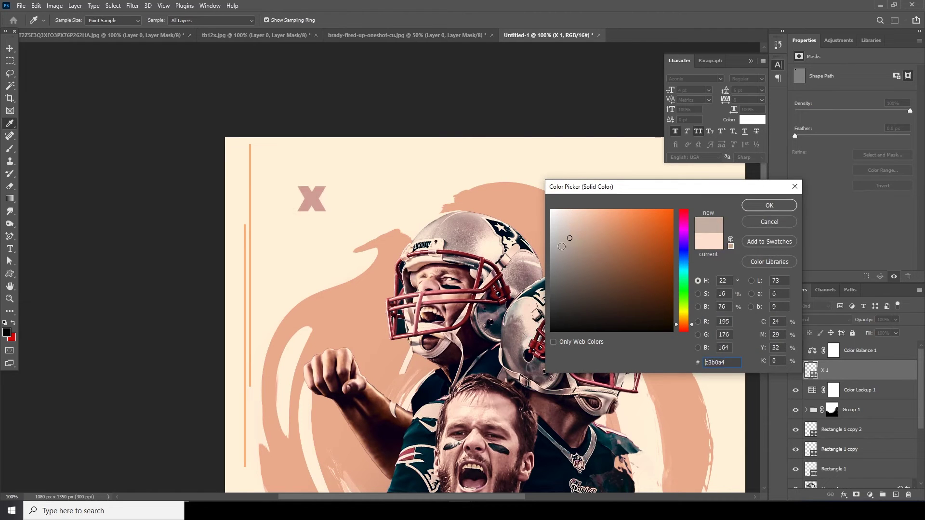
pyautogui.click(542, 253)
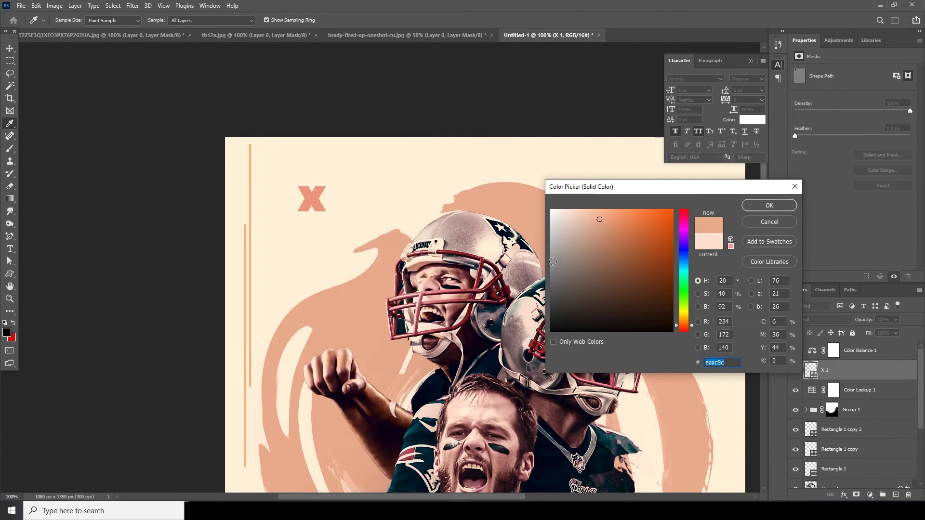
pyautogui.click(578, 241)
pyautogui.moveTo(577, 241); pyautogui.dragTo(578, 238)
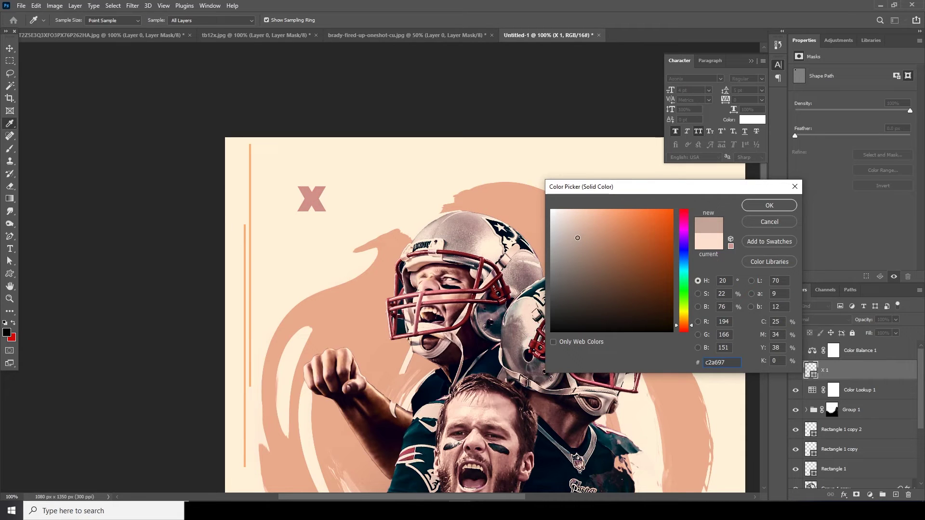
pyautogui.click(767, 208)
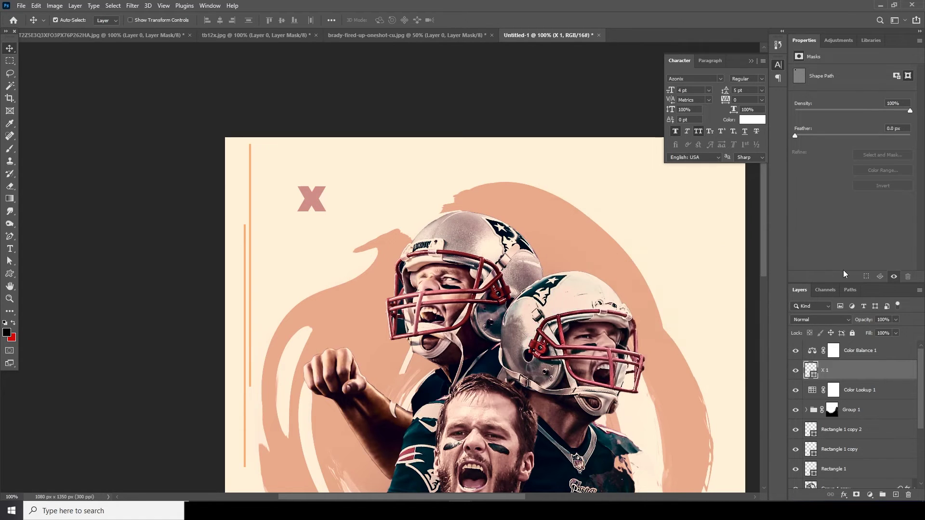
# Resize, rotate and reposition the X shape near the poster's upper left corner.
pyautogui.hotkey('ctrl', 't')
pyautogui.moveTo(399, 186); pyautogui.dragTo(349, 168)
pyautogui.moveTo(311, 200)
pyautogui.mouseDown()
pyautogui.moveTo(294, 244)
pyautogui.moveTo(331, 248)
pyautogui.moveTo(322, 196)
pyautogui.mouseUp()
pyautogui.press('Return')
# Scatter smaller, rotated duplicates of the X around the large one to form a cluster.
pyautogui.hotkey('ctrl', 't')
pyautogui.moveTo(352, 166); pyautogui.dragTo(340, 234)
pyautogui.press('Return')
pyautogui.hotkey('ctrl', 't')
pyautogui.moveTo(376, 204); pyautogui.dragTo(290, 225)
pyautogui.moveTo(354, 225); pyautogui.dragTo(287, 291)
pyautogui.press('Return')
pyautogui.moveTo(288, 291); pyautogui.dragTo(266, 270)
# Select all the X shapes and duplicate the cluster to the poster's lower right, beside the end of the backdrop.
pyautogui.hotkey('ctrl', '-')
pyautogui.hotkey('ctrl', '-')
pyautogui.keyDown('shift'); pyautogui.click(819, 470); pyautogui.keyUp('shift')
pyautogui.moveTo(300, 174); pyautogui.dragTo(467, 359)
pyautogui.hotkey('ctrl', 't')
pyautogui.press('Escape')
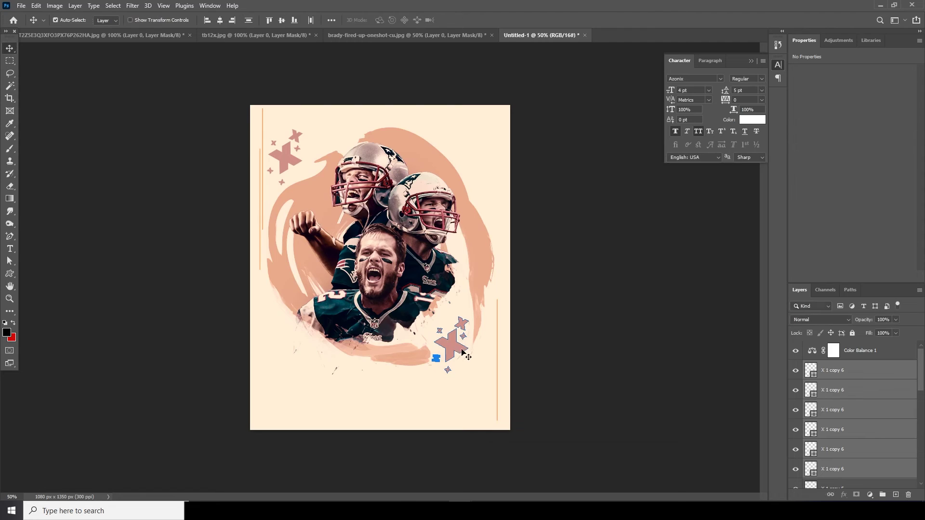
# Rotate the large X in the lower right cluster and shift it slightly left.
pyautogui.click(452, 345)
pyautogui.hotkey('ctrl', 't')
pyautogui.moveTo(473, 324); pyautogui.dragTo(488, 356)
pyautogui.moveTo(455, 347); pyautogui.dragTo(451, 348)
pyautogui.press('Return')
# Duplicate the large X in the upper left cluster and enlarge the copy around its centre.
pyautogui.rightClick(288, 157)
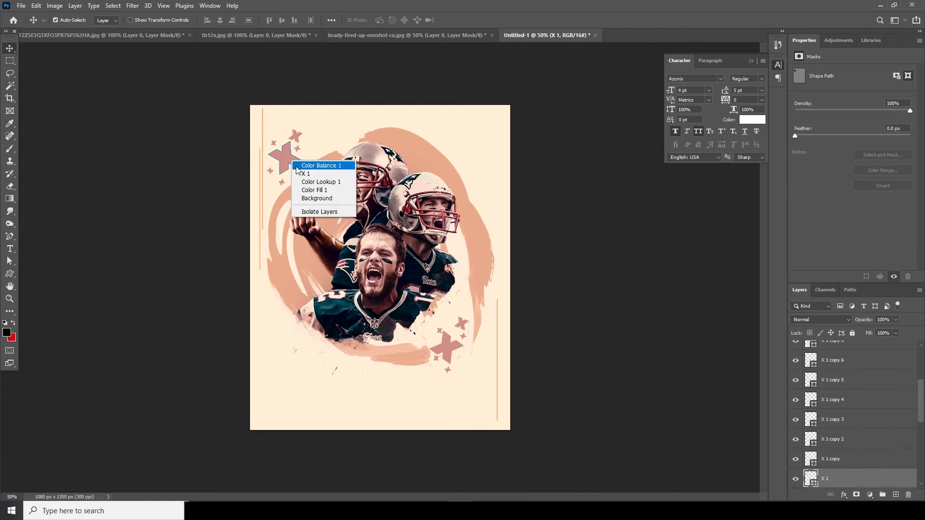
pyautogui.click(295, 161)
pyautogui.hotkey('ctrl', 't')
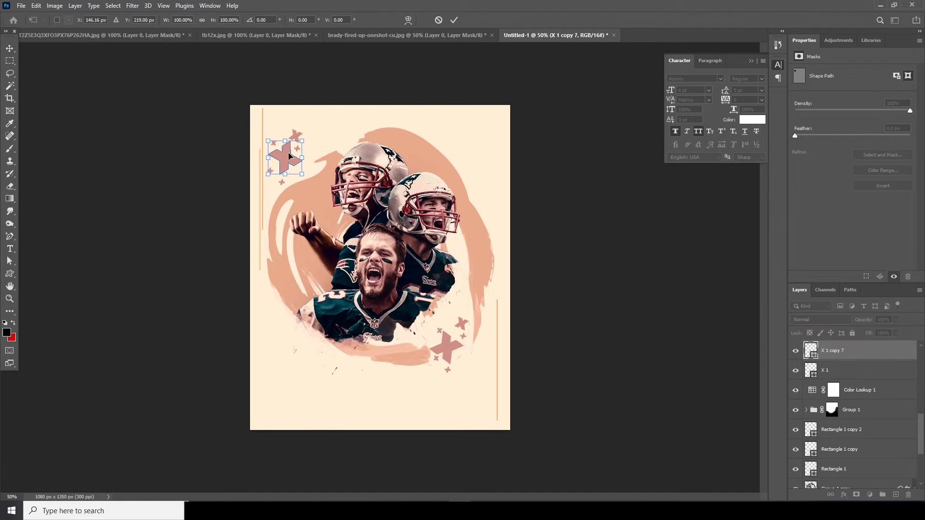
pyautogui.moveTo(302, 176); pyautogui.dragTo(311, 188)
pyautogui.press('Return')
# Turn the enlarged X copy into an outline with a white inside Stroke and 0% Fill.
pyautogui.click(843, 494)
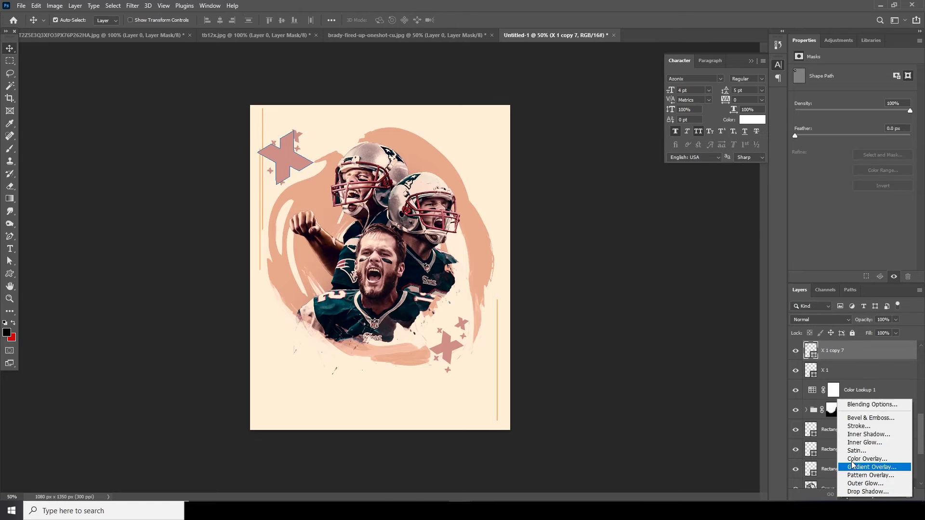
pyautogui.click(858, 426)
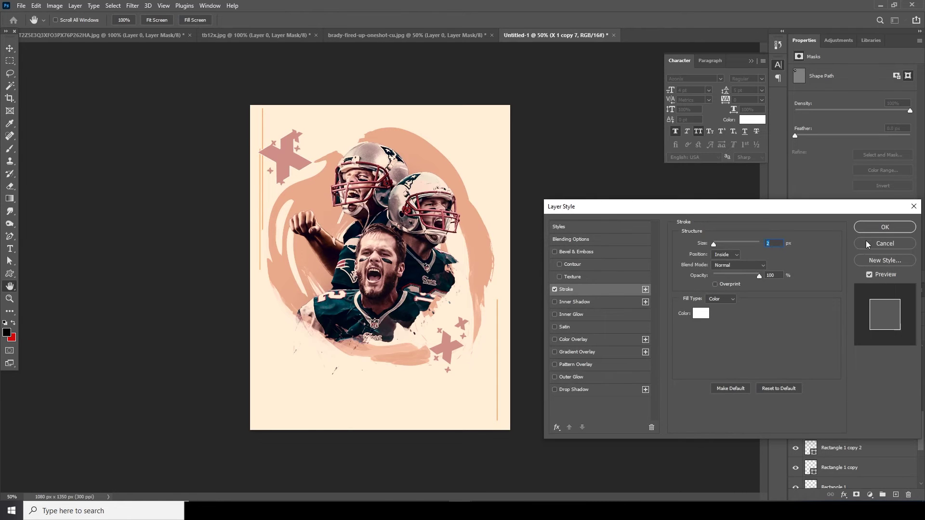
pyautogui.click(873, 226)
pyautogui.click(875, 224)
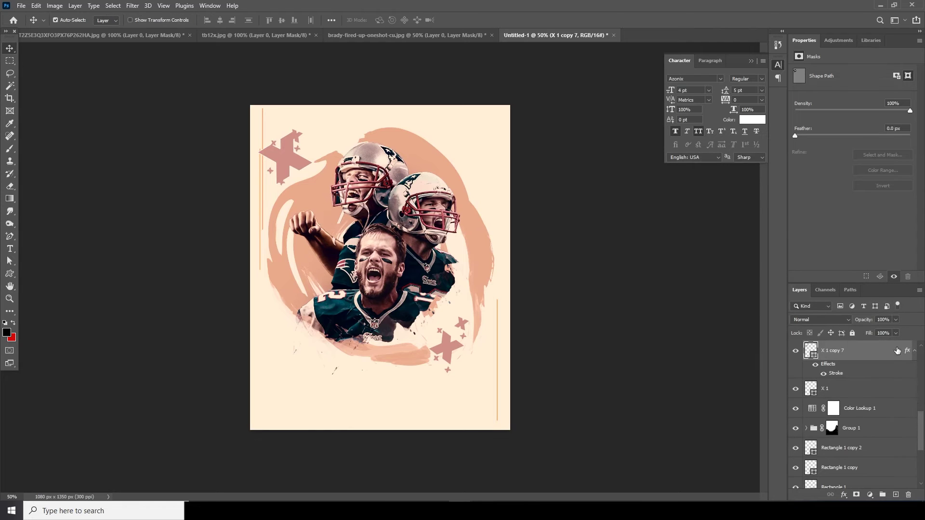
pyautogui.click(897, 334)
pyautogui.moveTo(879, 344); pyautogui.dragTo(851, 344)
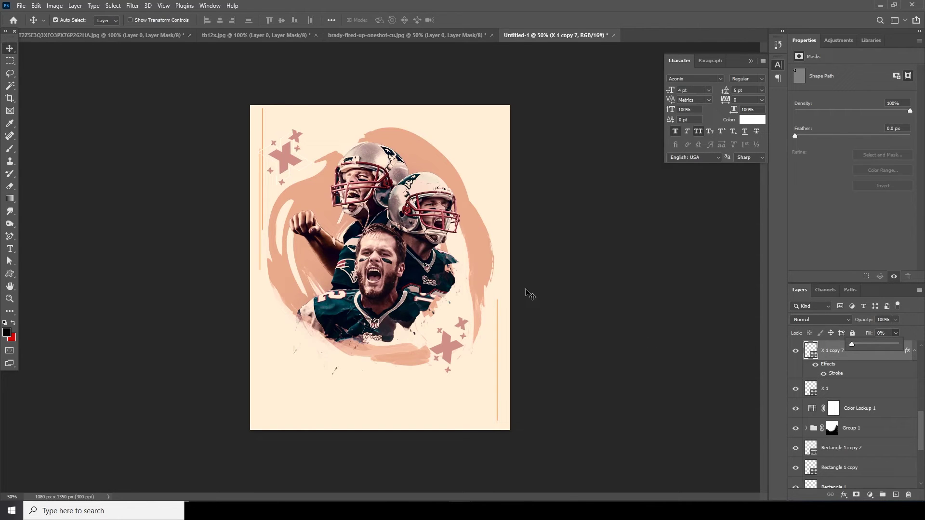
pyautogui.click(26, 50)
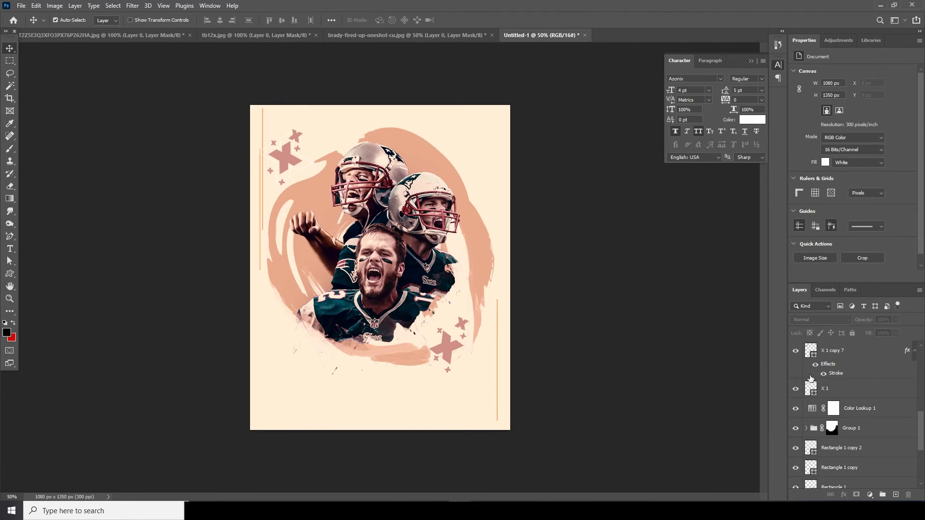
# Duplicate the outlined X, scale it to about 329%, rotate it -13.86° and place it across the poster's upper right corner.
pyautogui.click(814, 358)
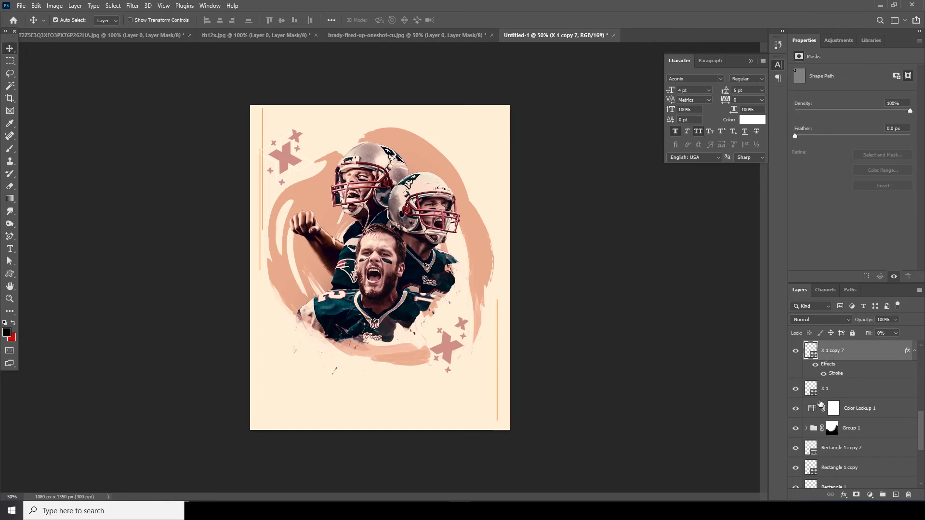
pyautogui.hotkey('ctrl', 'j')
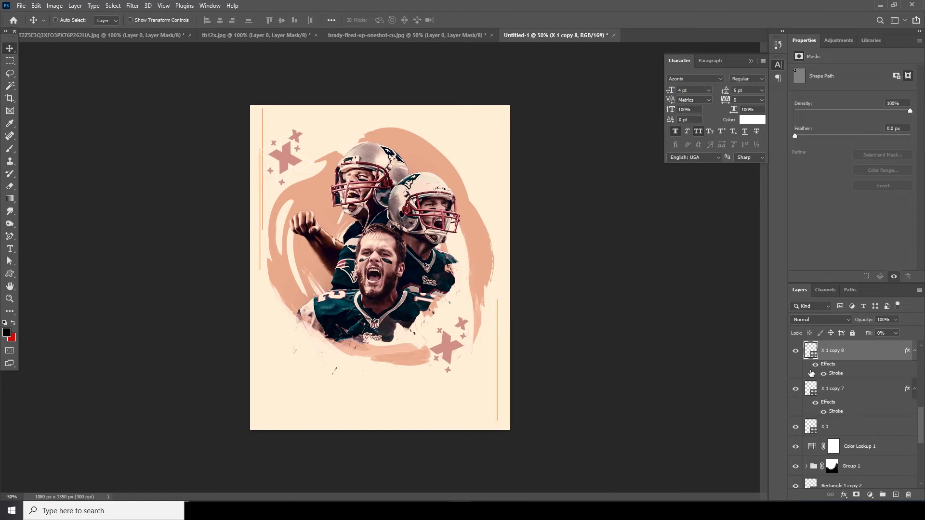
pyautogui.hotkey('ctrl', 't')
pyautogui.moveTo(300, 161); pyautogui.dragTo(528, 186)
pyautogui.moveTo(483, 166); pyautogui.dragTo(524, 170)
pyautogui.moveTo(595, 212); pyautogui.dragTo(614, 184)
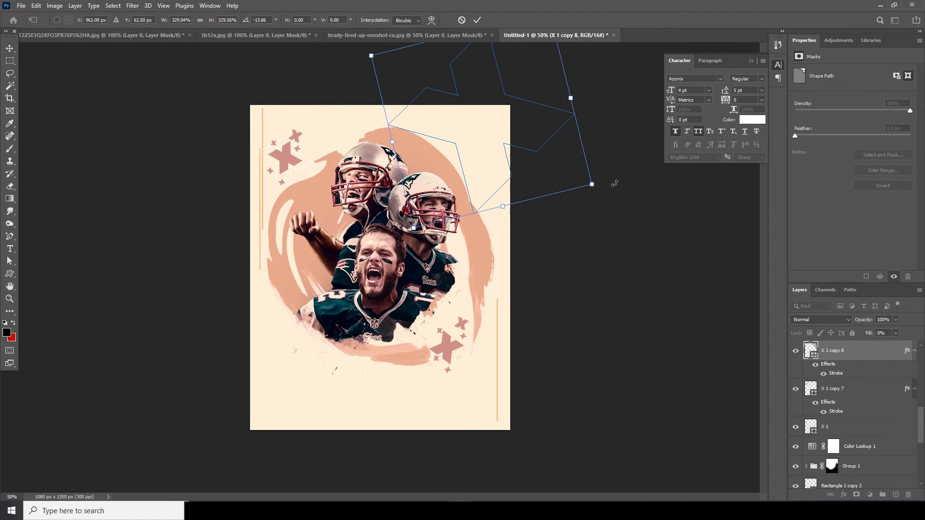
pyautogui.press('Return')
# Set the Stroke size of the large outlined X in the upper right corner to 5 px.
pyautogui.doubleClick(836, 374)
pyautogui.write('5')
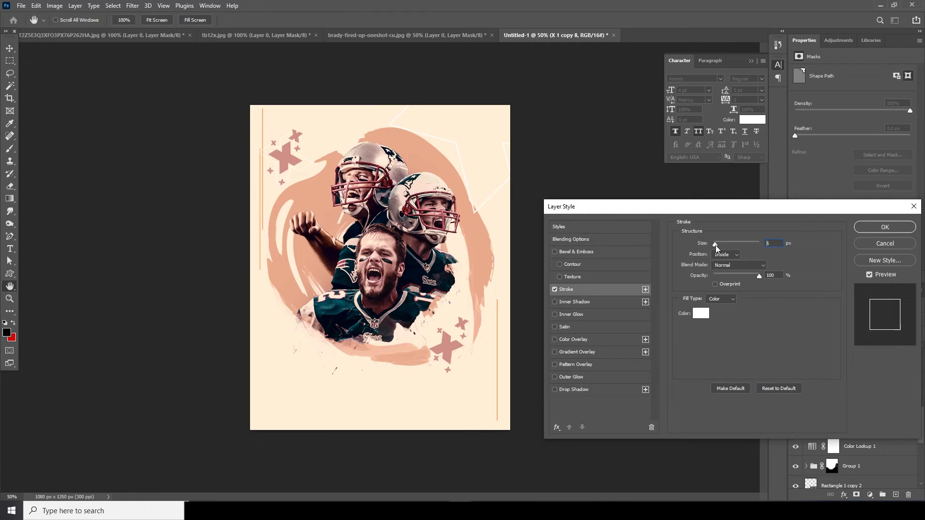
pyautogui.click(873, 229)
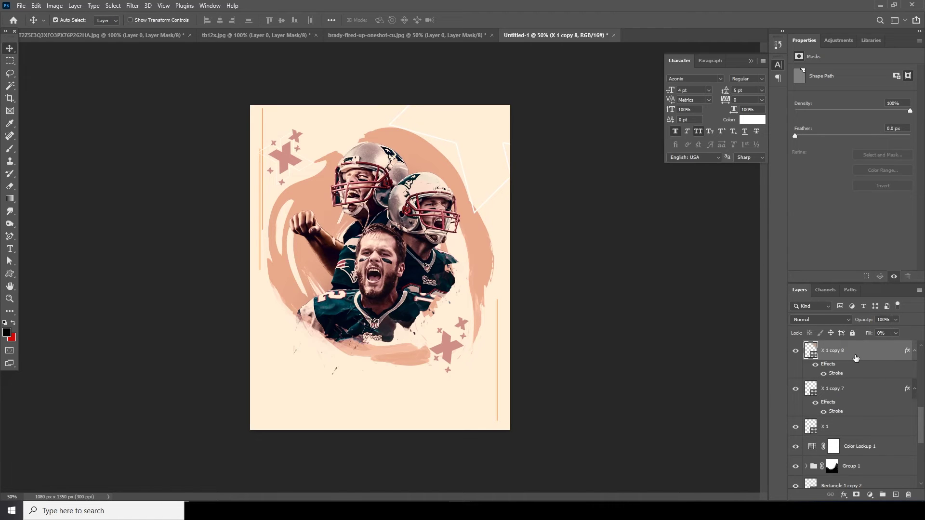
# Duplicate the large outlined X, scale it to 22.19%, rotate it -34.64° and place it just above the raised fist.
pyautogui.hotkey('ctrl', 'j')
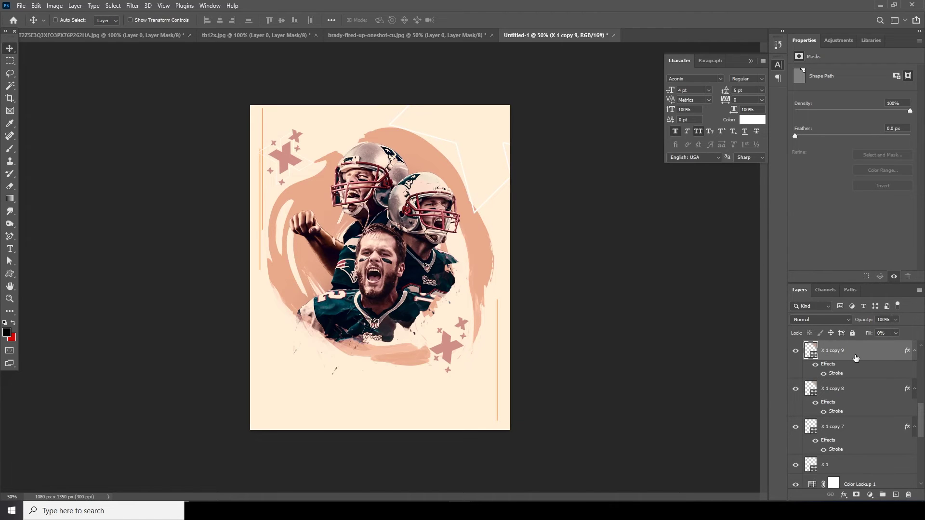
pyautogui.hotkey('ctrl', 't')
pyautogui.moveTo(567, 207); pyautogui.dragTo(327, 182)
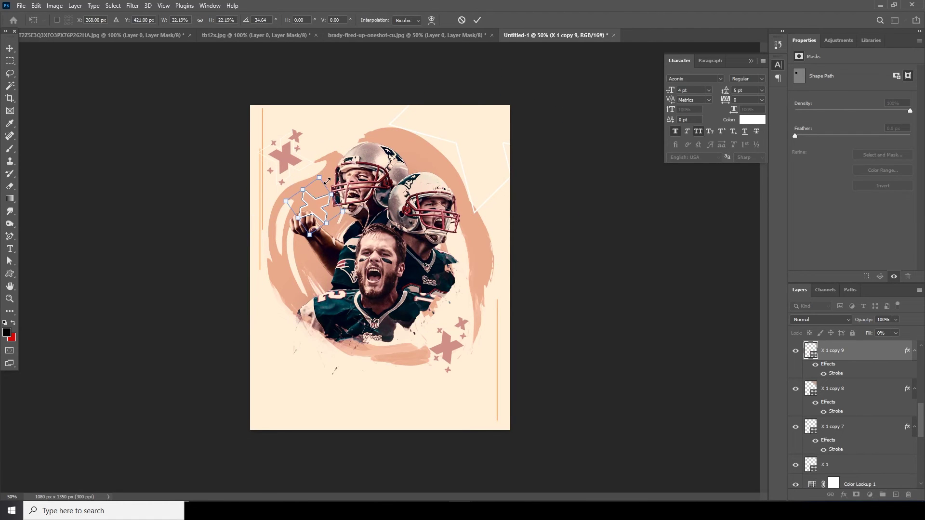
pyautogui.press('Return')
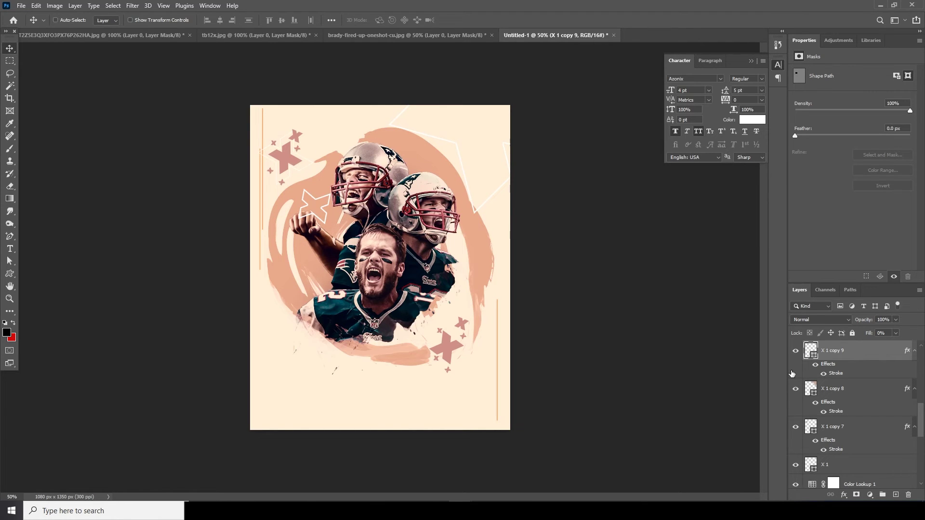
# Duplicate the outlined X above the fist, scale it to 40.81%, rotate it -51.76° and move it onto the right-hand player's jersey edge.
pyautogui.hotkey('ctrl', 'j')
pyautogui.hotkey('ctrl', 't')
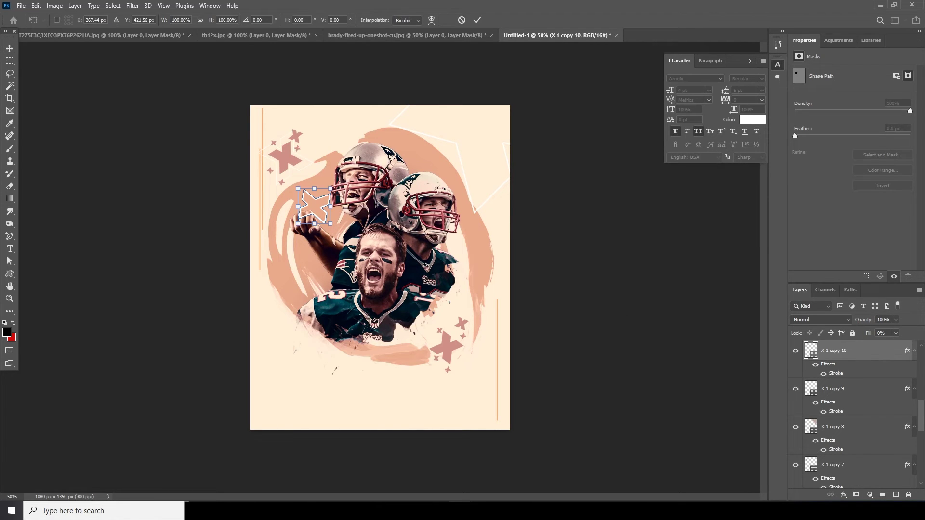
pyautogui.moveTo(331, 188); pyautogui.dragTo(308, 172)
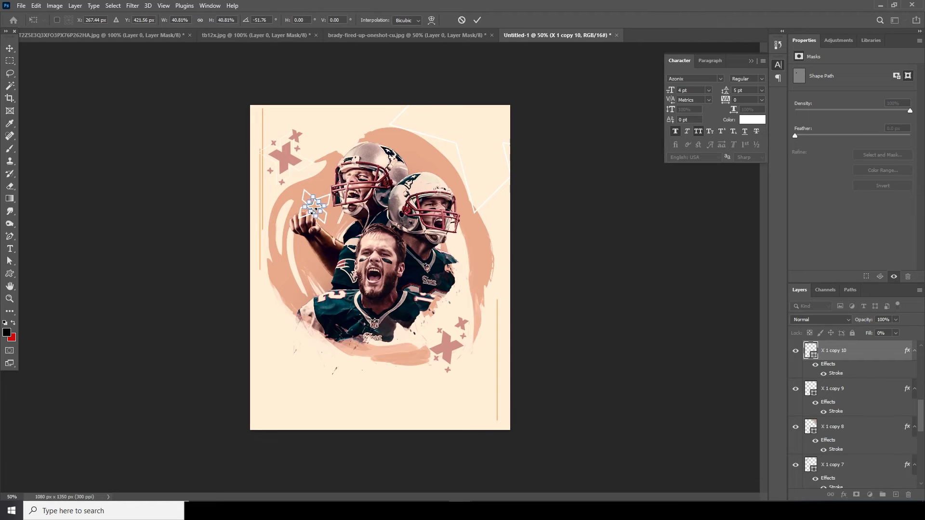
pyautogui.moveTo(316, 208); pyautogui.dragTo(453, 277)
pyautogui.press('Return')
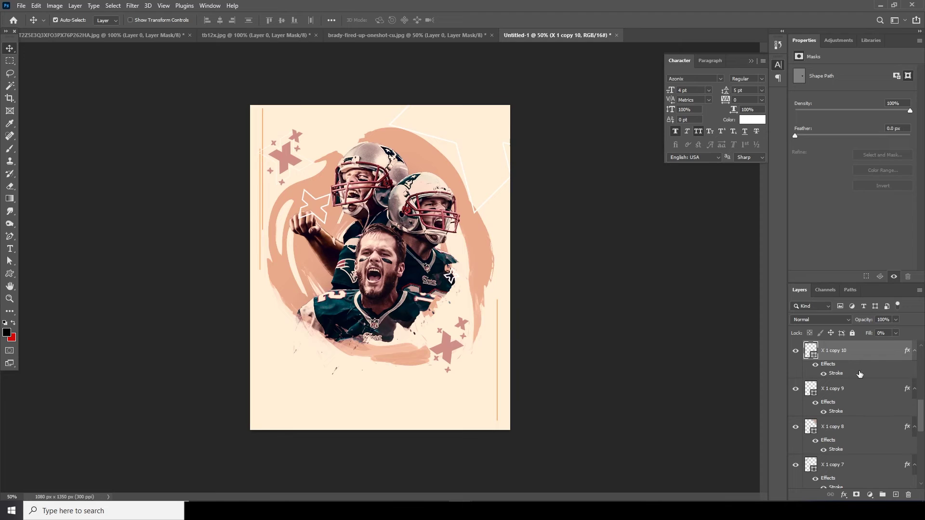
# Duplicate the outlined X above the raised fist and turn off the copy's Stroke effect.
pyautogui.click(319, 220)
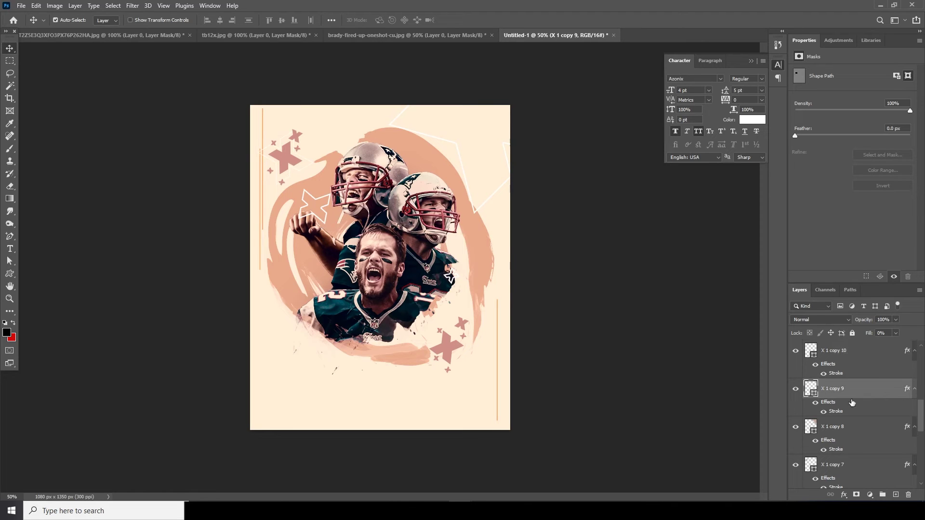
pyautogui.hotkey('ctrl', 'j')
pyautogui.click(836, 416)
pyautogui.doubleClick(835, 412)
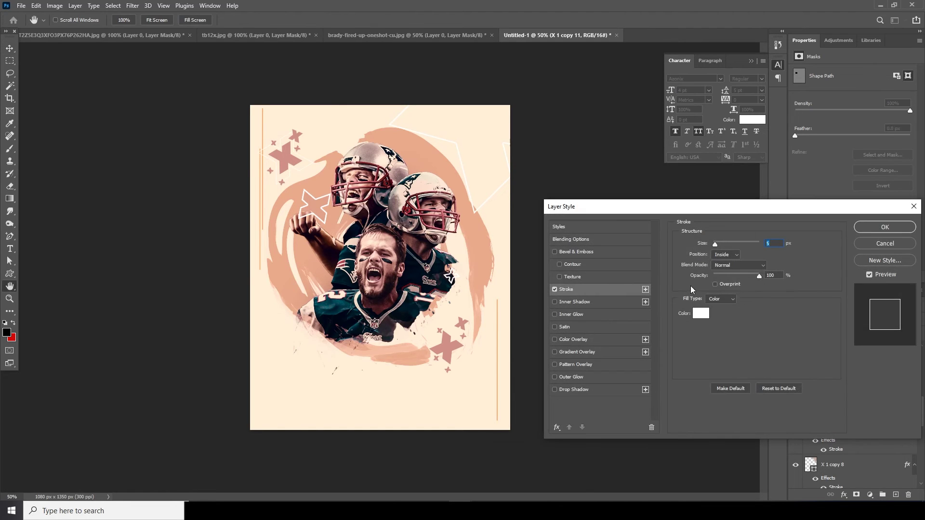
pyautogui.click(554, 290)
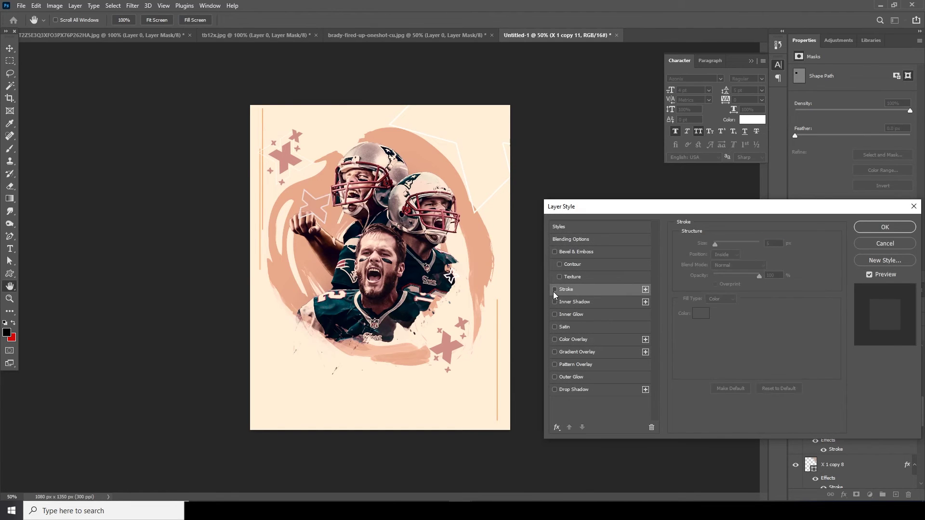
pyautogui.click(885, 228)
# Set the strokeless X copy's layer fill to 29% and its colour to dark grey 494746.
pyautogui.doubleClick(812, 388)
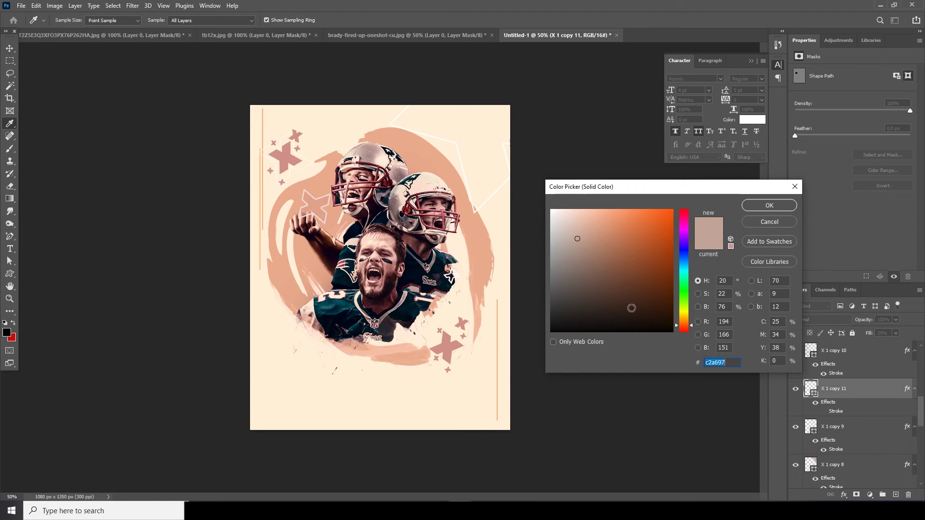
pyautogui.moveTo(560, 275); pyautogui.dragTo(556, 296)
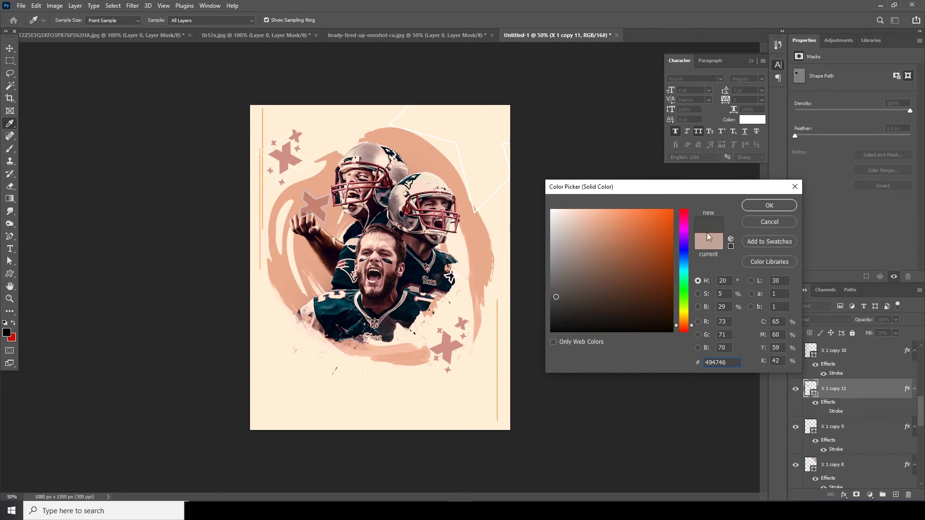
pyautogui.click(760, 205)
pyautogui.press('v')
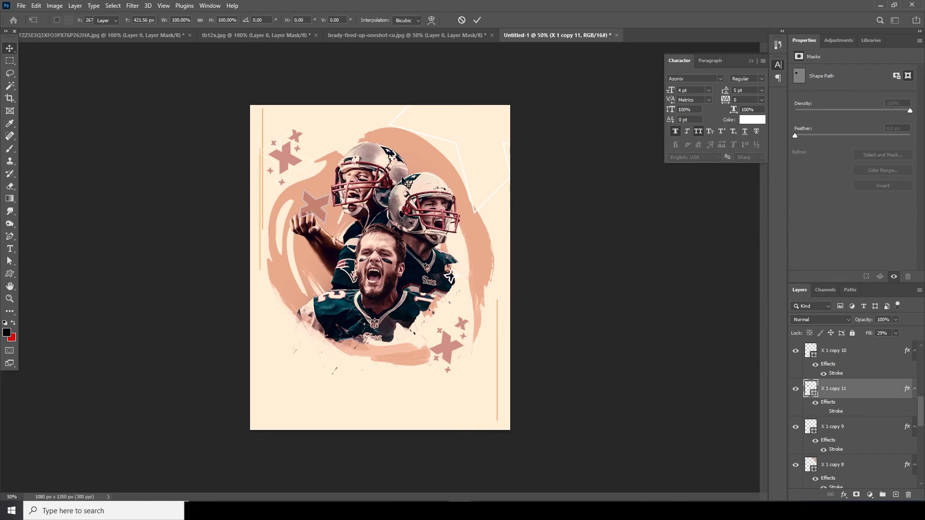
# Rotate the solid grey X anticlockwise, shrink it and move it below the raised fist onto the forearm.
pyautogui.hotkey('ctrl', 't')
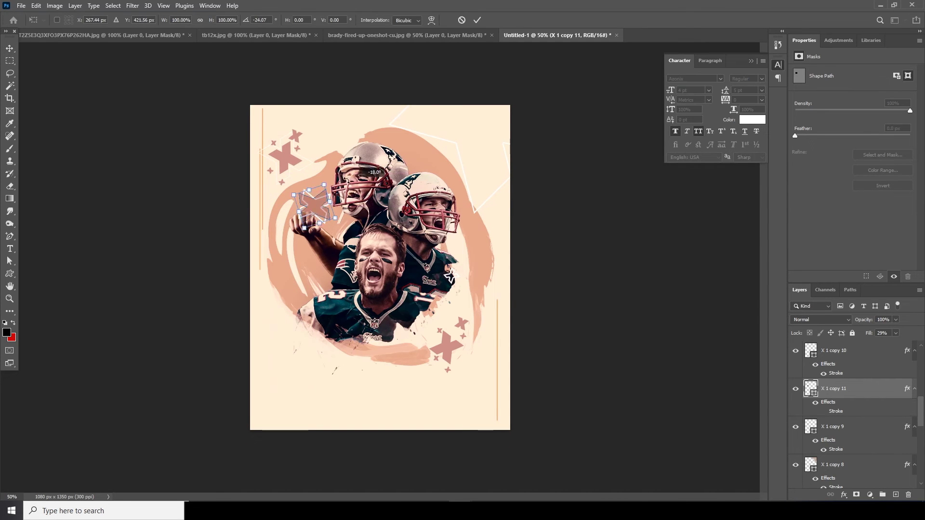
pyautogui.moveTo(322, 209); pyautogui.dragTo(323, 249)
pyautogui.press('Return')
# Duplicate the small grey X, transform the copy and place it just above the white outlined X.
pyautogui.keyDown('alt'); pyautogui.moveTo(311, 256); pyautogui.dragTo(337, 223); pyautogui.keyUp('alt')
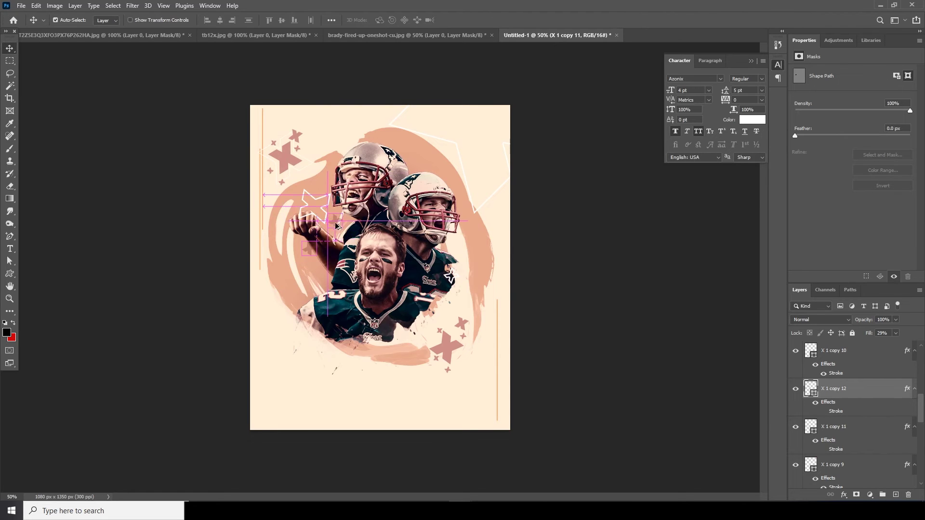
pyautogui.hotkey('ctrl', 't')
pyautogui.moveTo(368, 195); pyautogui.dragTo(323, 177)
pyautogui.press('Return')
pyautogui.press('Return')
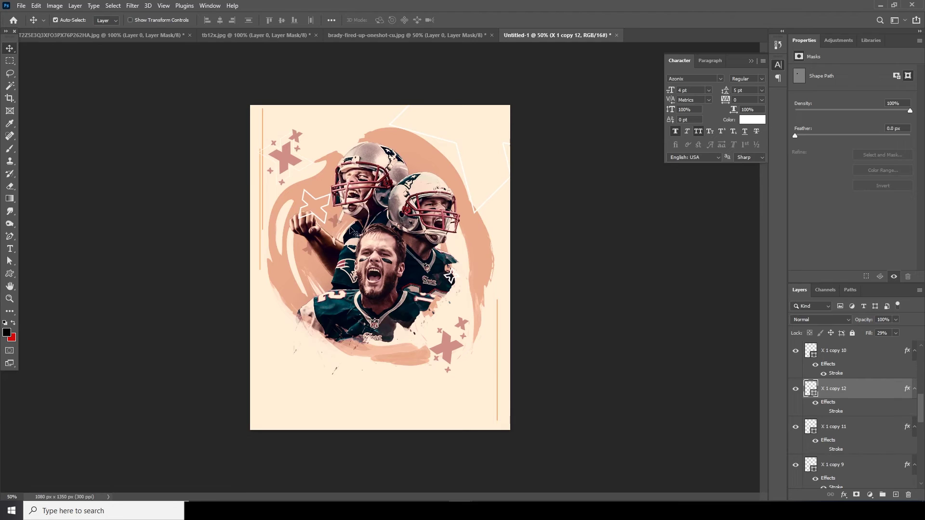
pyautogui.moveTo(337, 224); pyautogui.dragTo(318, 200)
# Add an empty layer directly below the Color Balance adjustment and load a round brush.
pyautogui.moveTo(923, 409); pyautogui.dragTo(923, 358)
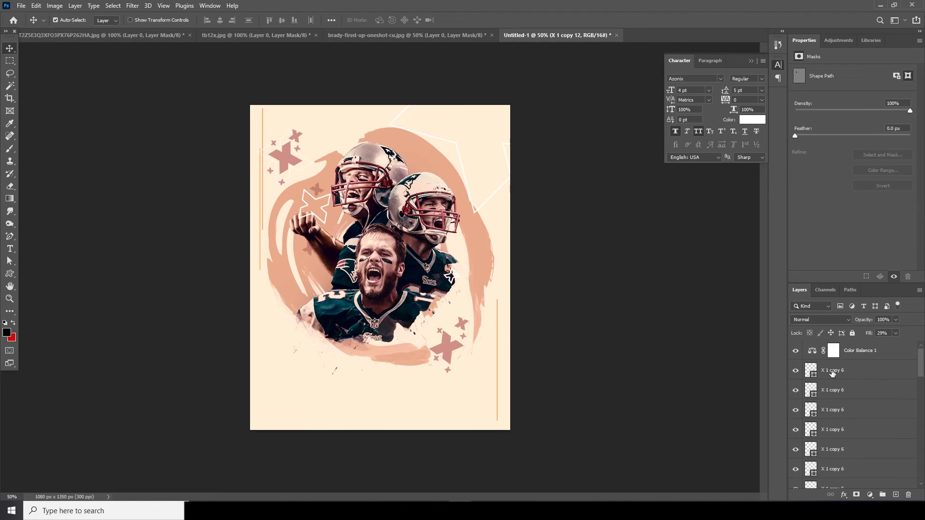
pyautogui.click(833, 374)
pyautogui.click(897, 495)
pyautogui.press('b')
pyautogui.click(70, 20)
pyautogui.moveTo(120, 161); pyautogui.dragTo(114, 134)
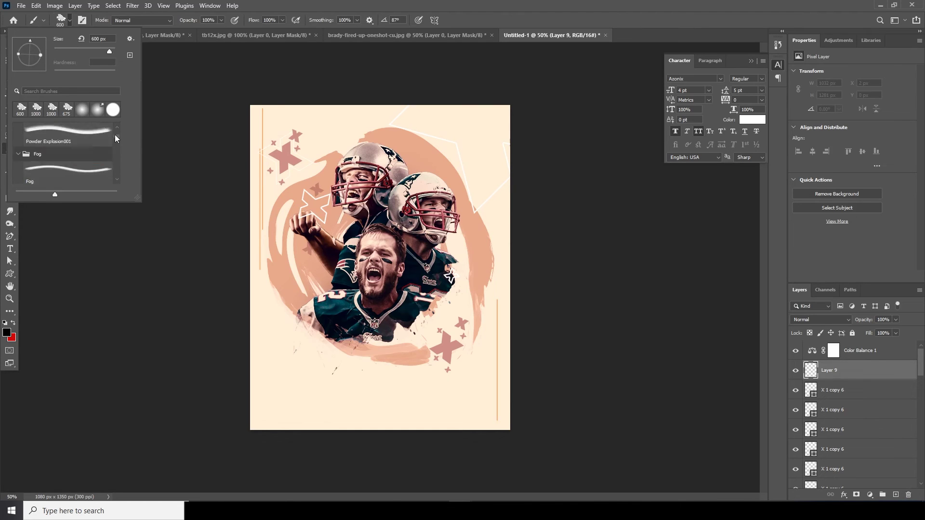
pyautogui.doubleClick(92, 179)
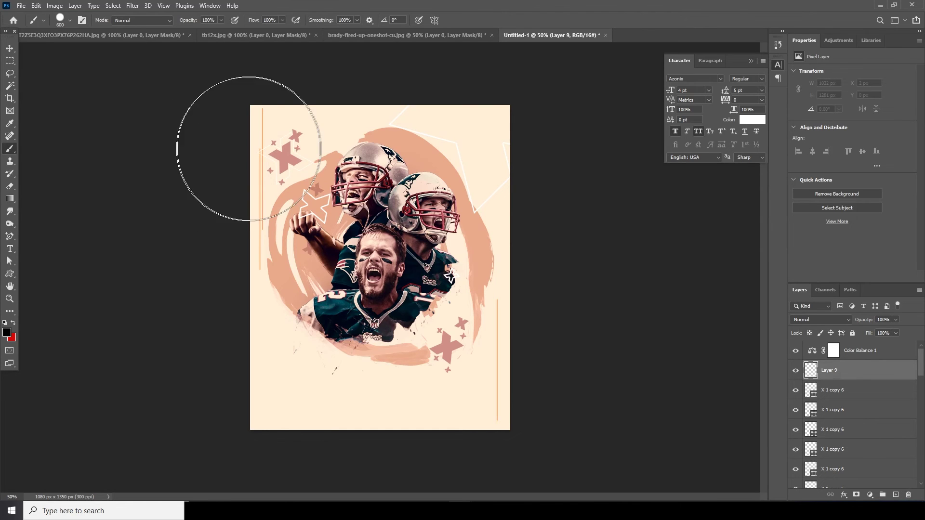
# Shrink the round brush to about 6 px and move the new empty layer above Color Balance 1.
pyautogui.press('[')
pyautogui.press('[')
pyautogui.press('[')
pyautogui.press('[')
pyautogui.press('[')
pyautogui.press('[')
pyautogui.press('[')
pyautogui.press('[')
pyautogui.press('[')
pyautogui.press('[')
pyautogui.press('[')
pyautogui.press('[')
pyautogui.press('[')
pyautogui.press('[')
pyautogui.press('[')
pyautogui.press('[')
pyautogui.press('[')
pyautogui.press('[')
pyautogui.press('[')
pyautogui.press('[')
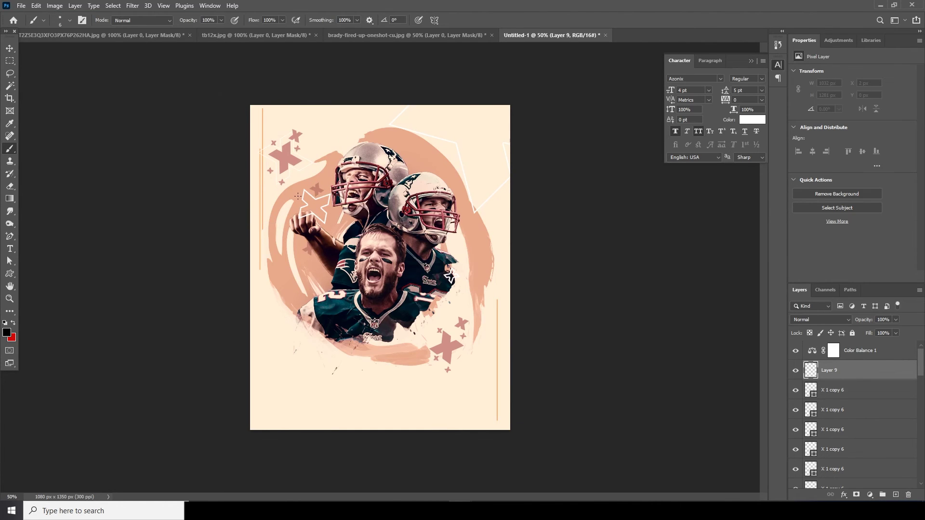
pyautogui.moveTo(832, 370); pyautogui.dragTo(831, 347)
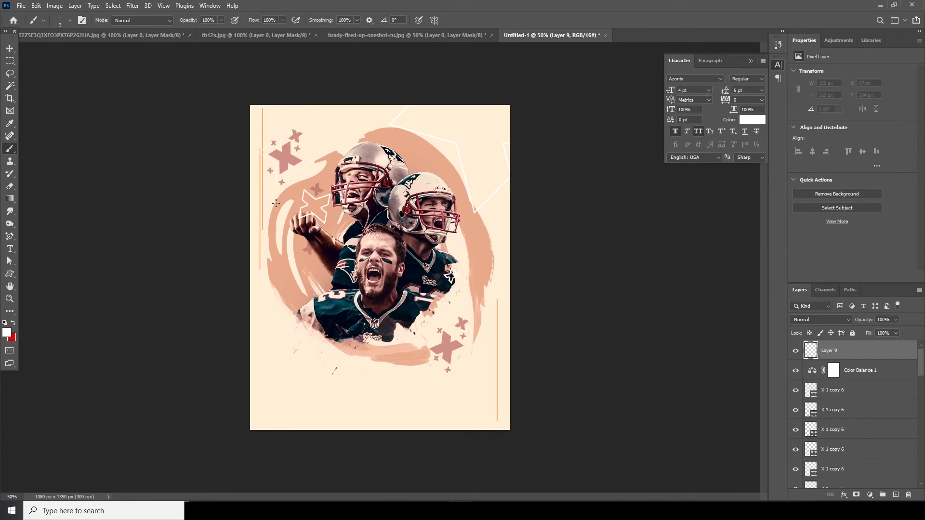
# Paint short white accent strokes above the raised fist and beside the right-hand player's helmet, undoing unwanted strokes.
pyautogui.hotkey('ctrl', 'z')
pyautogui.hotkey('ctrl', 'z')
pyautogui.moveTo(448, 239); pyautogui.dragTo(458, 247)
pyautogui.moveTo(291, 209); pyautogui.dragTo(283, 197)
pyautogui.hotkey('ctrl', 'z')
# Add a 993 px wide paragraph text box of Lorem ipsum placeholder text across the lower part of the poster.
pyautogui.click(10, 250)
pyautogui.click(62, 252)
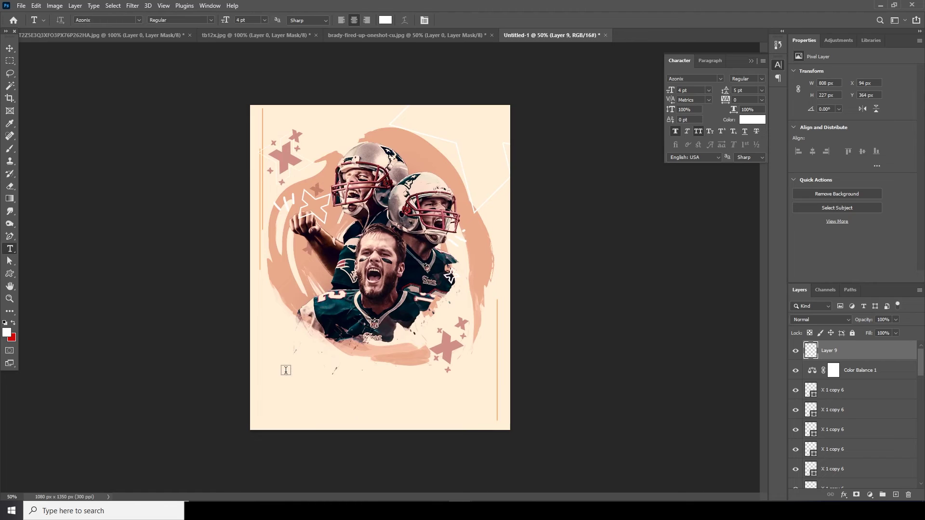
pyautogui.moveTo(261, 370); pyautogui.dragTo(501, 377)
pyautogui.moveTo(502, 374); pyautogui.dragTo(502, 376)
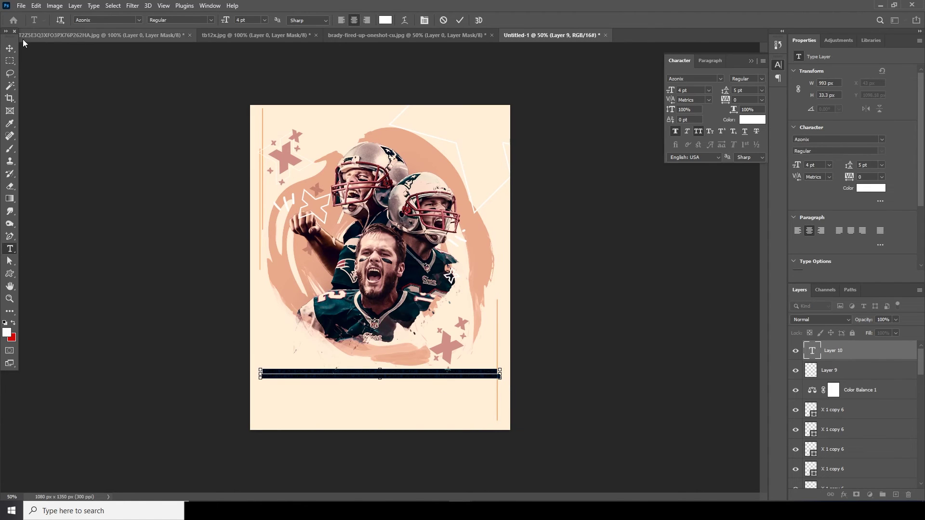
pyautogui.click(10, 49)
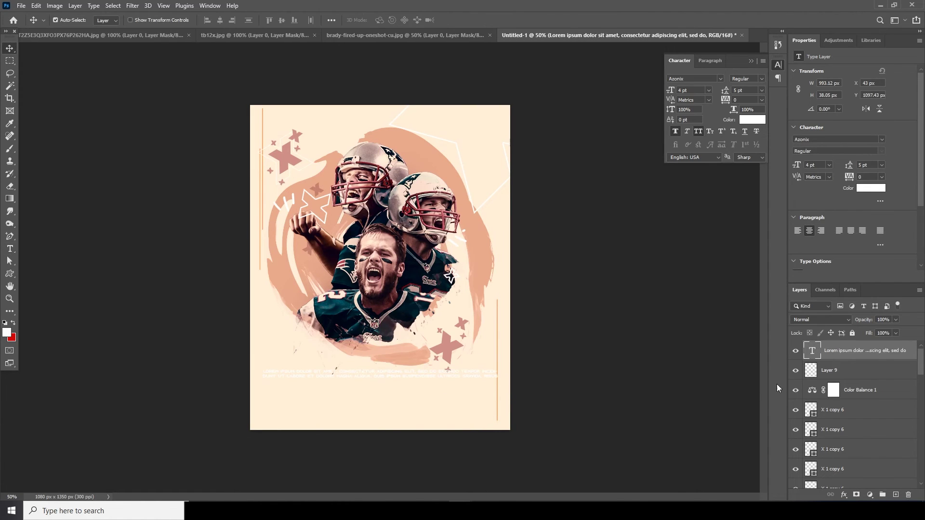
# Recolour the Lorem ipsum text with the dusty pink sampled from the large X in the upper left corner.
pyautogui.doubleClick(813, 353)
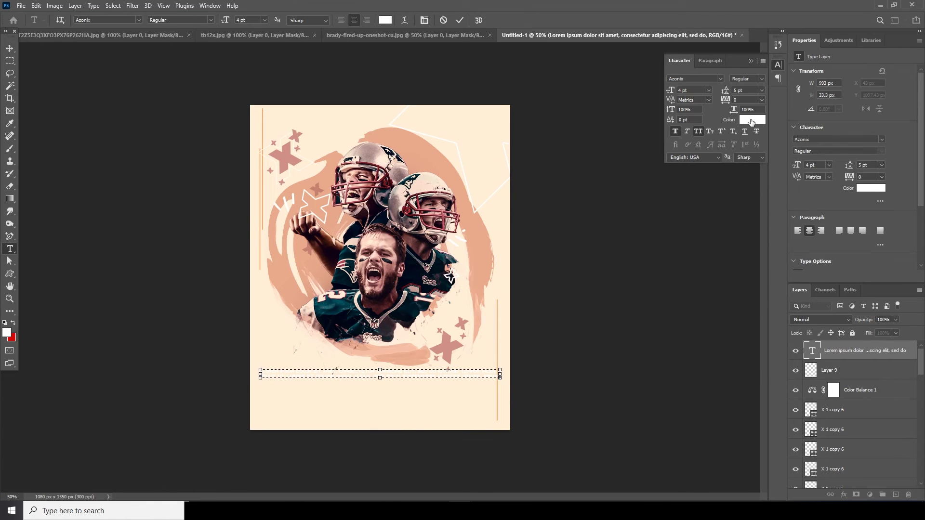
pyautogui.click(752, 119)
pyautogui.click(404, 139)
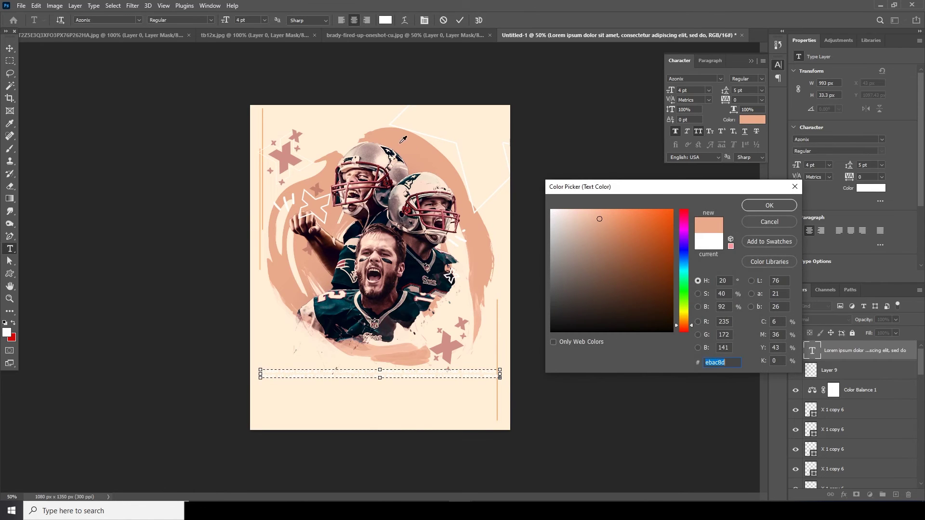
pyautogui.click(288, 157)
pyautogui.click(754, 208)
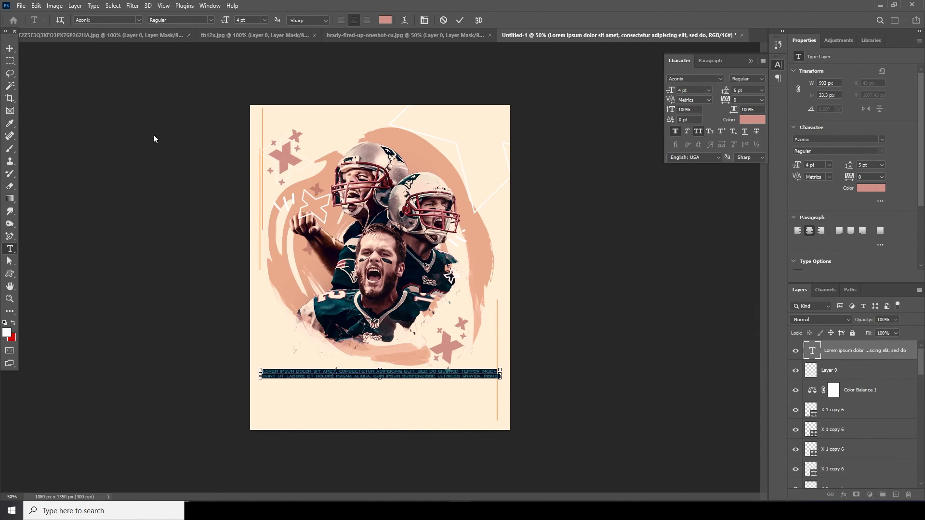
pyautogui.click(9, 49)
# Extend the Lorem ipsum text box to 103.3 px high and fill it with repeated copies of its text.
pyautogui.doubleClick(815, 352)
pyautogui.hotkey('ctrl', 'c')
pyautogui.moveTo(378, 380); pyautogui.dragTo(381, 395)
pyautogui.hotkey('ctrl', 'v')
pyautogui.hotkey('ctrl', 'v')
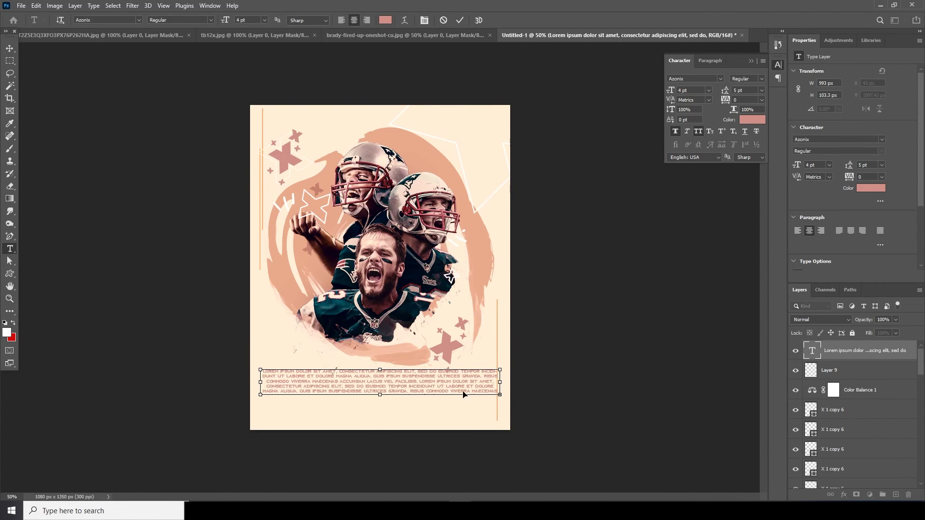
pyautogui.click(9, 48)
# Scale the Lorem ipsum block to 3.07 pt, rotate it -28.30° and place copies in both upper corners and the lower left.
pyautogui.hotkey('ctrl', 't')
pyautogui.moveTo(499, 396); pyautogui.dragTo(479, 353)
pyautogui.moveTo(405, 362); pyautogui.dragTo(373, 88)
pyautogui.press('Return')
pyautogui.moveTo(343, 118); pyautogui.dragTo(234, 359)
pyautogui.doubleClick(278, 338)
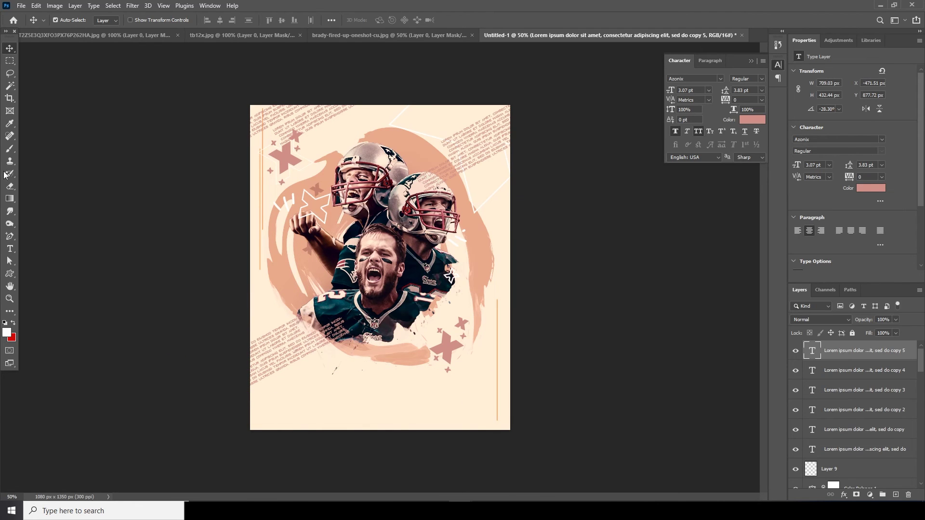
# Add the text LET WIN below the players and move its layer to the top of the stack.
pyautogui.click(831, 470)
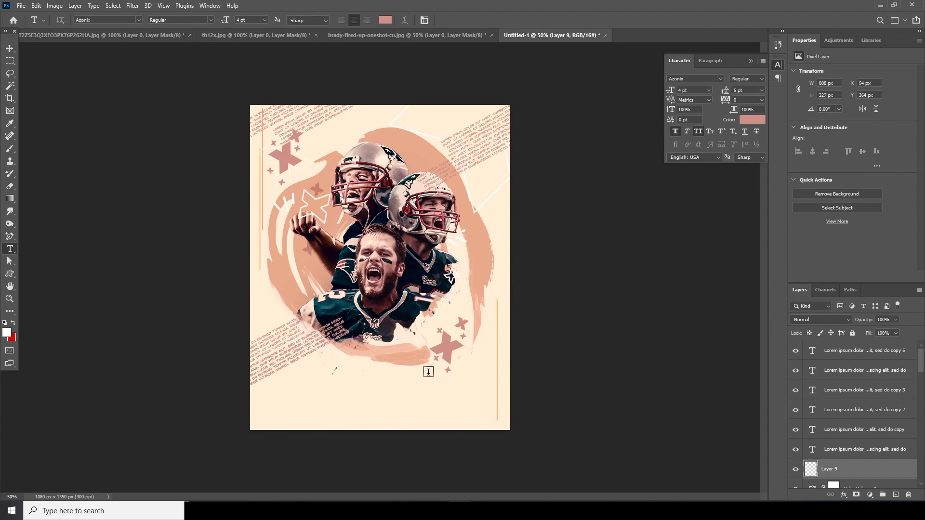
pyautogui.click(396, 365)
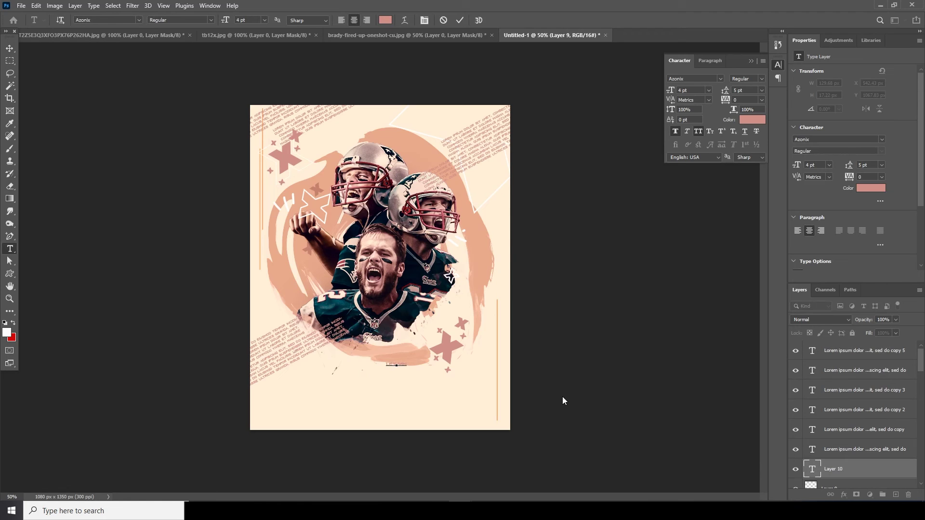
pyautogui.click(812, 472)
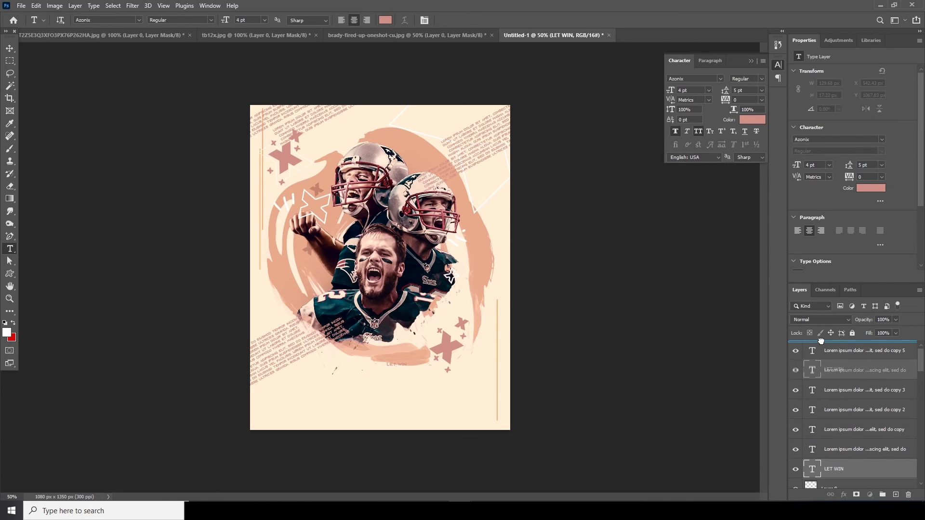
pyautogui.moveTo(816, 471); pyautogui.dragTo(807, 346)
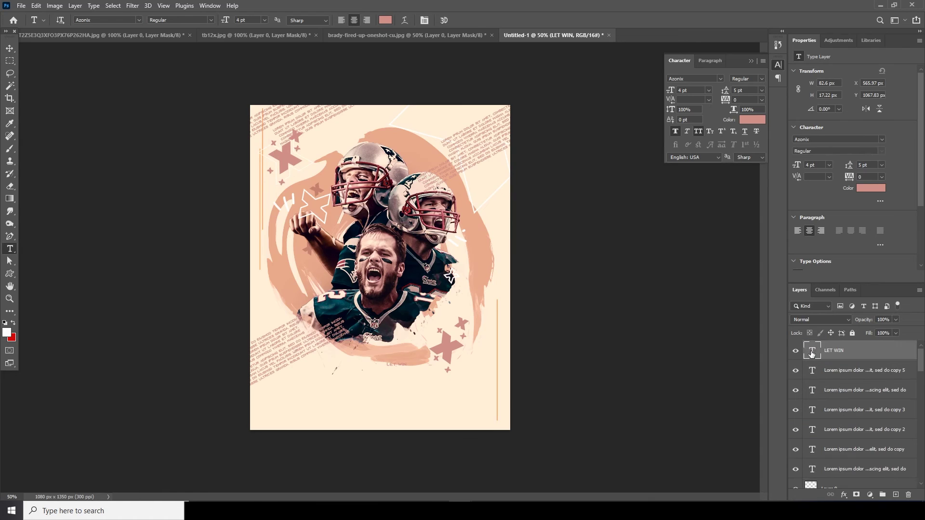
# Set the LET WIN text colour to white ffffff.
pyautogui.click(751, 120)
pyautogui.moveTo(615, 316); pyautogui.dragTo(472, 131)
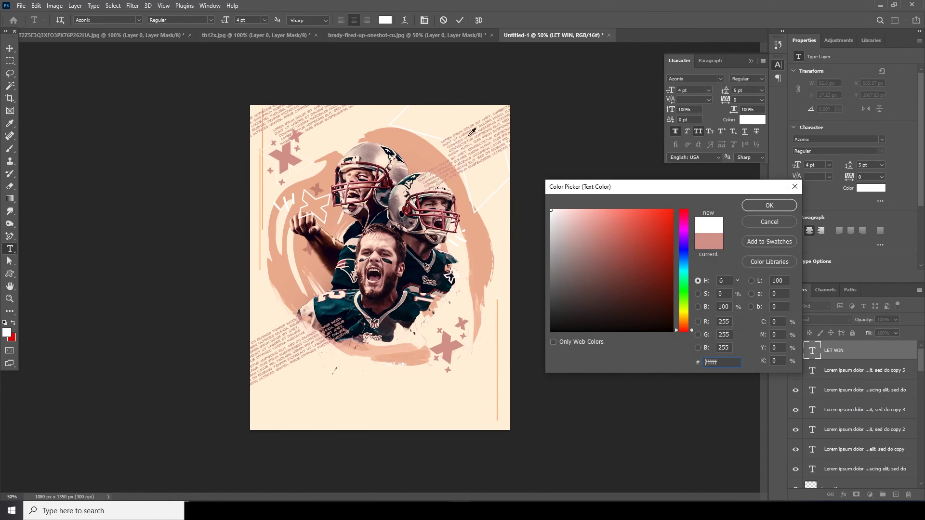
pyautogui.click(756, 206)
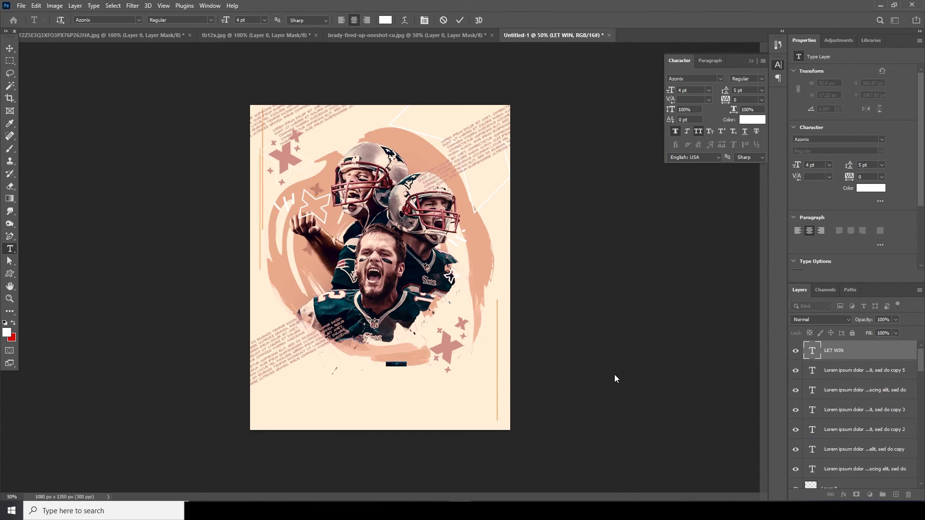
# Scale the LET WIN text to 801.80% and place it centrally below the players.
pyautogui.click(813, 352)
pyautogui.hotkey('ctrl', 't')
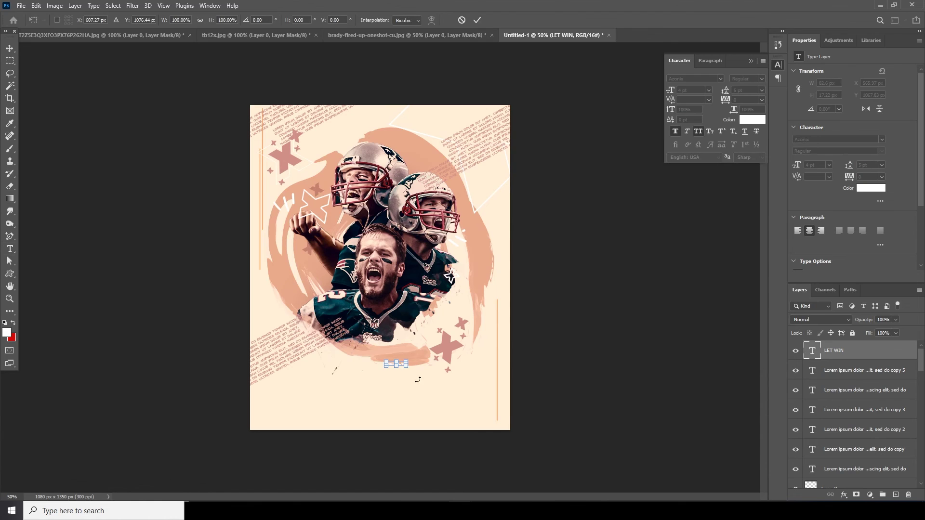
pyautogui.moveTo(406, 371)
pyautogui.mouseDown()
pyautogui.moveTo(471, 392)
pyautogui.moveTo(416, 375)
pyautogui.mouseUp()
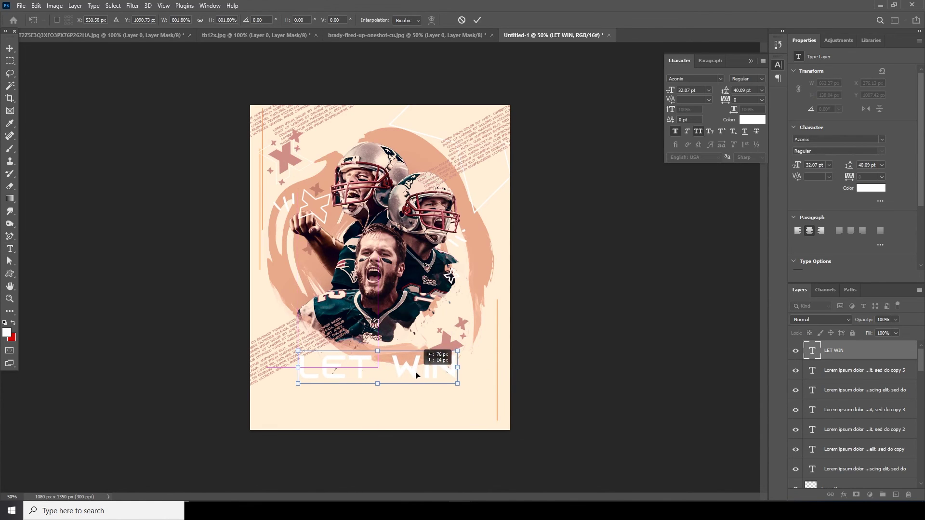
pyautogui.press('Return')
# Edit the headline text to read LET'S WIN.
pyautogui.doubleClick(812, 351)
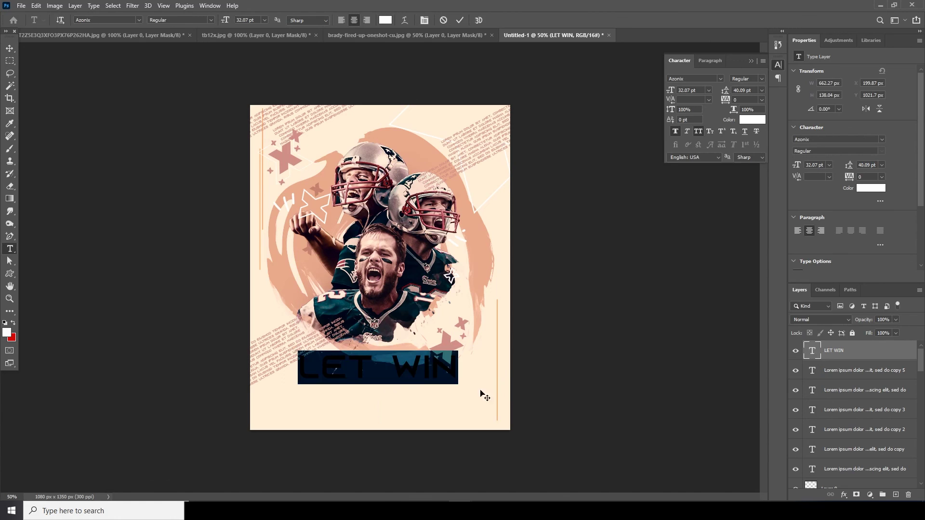
pyautogui.click(372, 363)
pyautogui.write("'S")
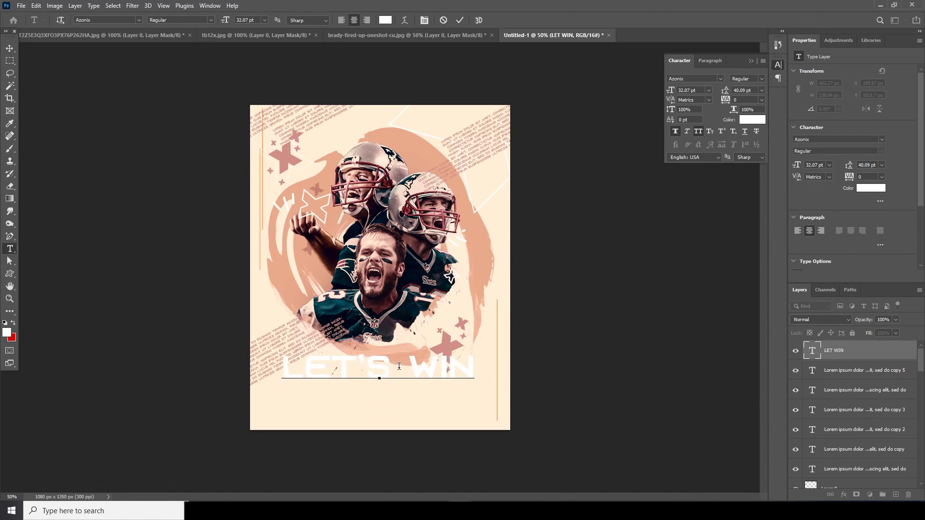
pyautogui.click(11, 52)
# Move one lower-left Lorem ipsum copy up beside the players and select the overlapping block below it.
pyautogui.moveTo(297, 339)
pyautogui.mouseDown()
pyautogui.moveTo(294, 313)
pyautogui.moveTo(296, 346)
pyautogui.moveTo(316, 336)
pyautogui.moveTo(309, 331)
pyautogui.moveTo(298, 349)
pyautogui.mouseUp()
pyautogui.rightClick(305, 351)
pyautogui.click(309, 357)
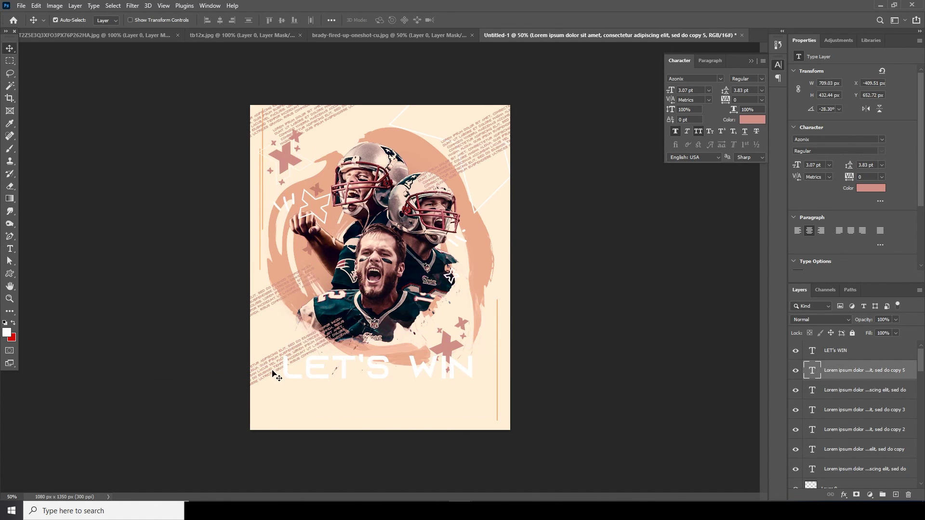
pyautogui.rightClick(268, 375)
pyautogui.click(289, 380)
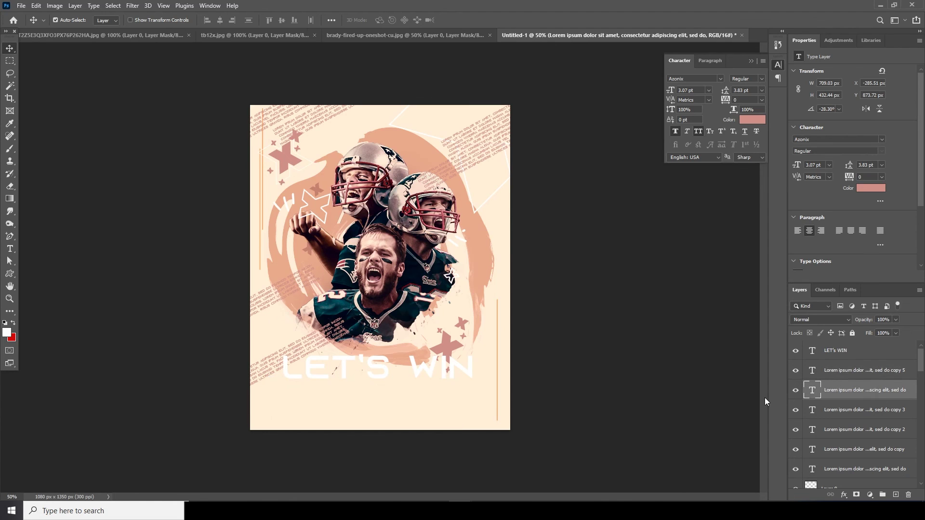
# Move the remaining lower-left Lorem ipsum block up clear of the headline and scale LET'S WIN to 27.68 pt.
pyautogui.hotkey('ctrl', 't')
pyautogui.moveTo(305, 338); pyautogui.dragTo(253, 319)
pyautogui.press('Return')
pyautogui.press('Return')
pyautogui.click(811, 352)
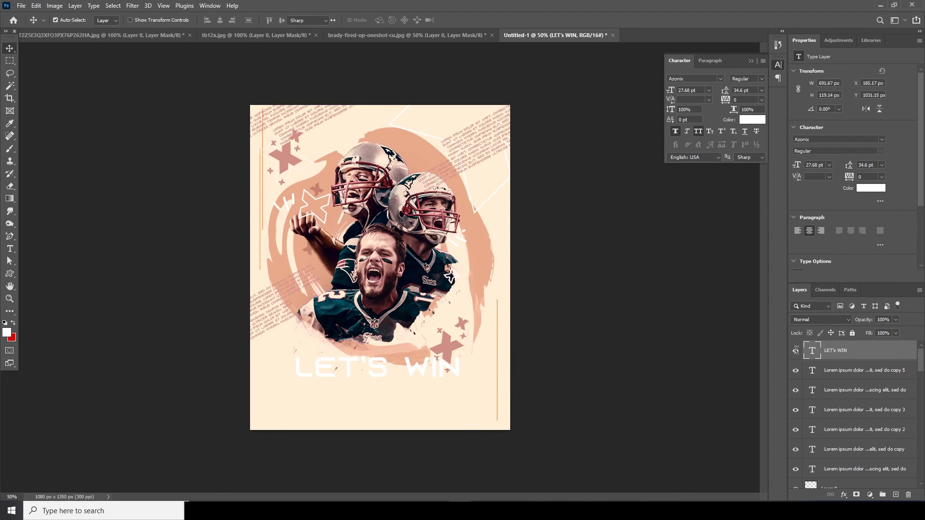
# Recolour the LET'S WIN headline text to grey 737070.
pyautogui.doubleClick(812, 350)
pyautogui.click(752, 120)
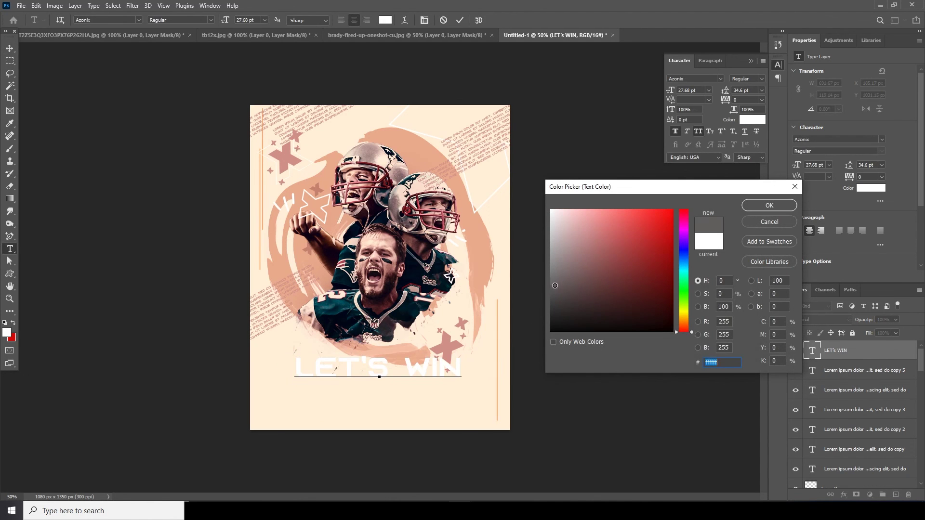
pyautogui.click(555, 285)
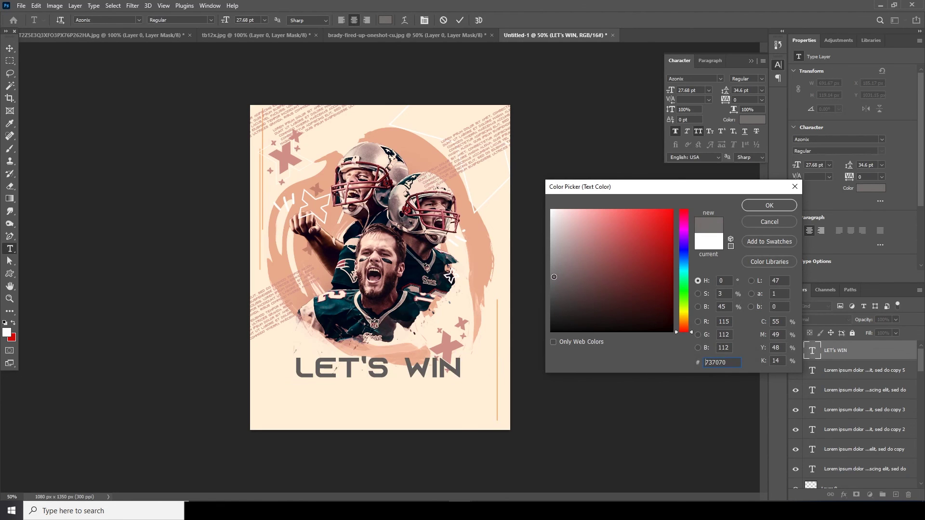
pyautogui.click(769, 206)
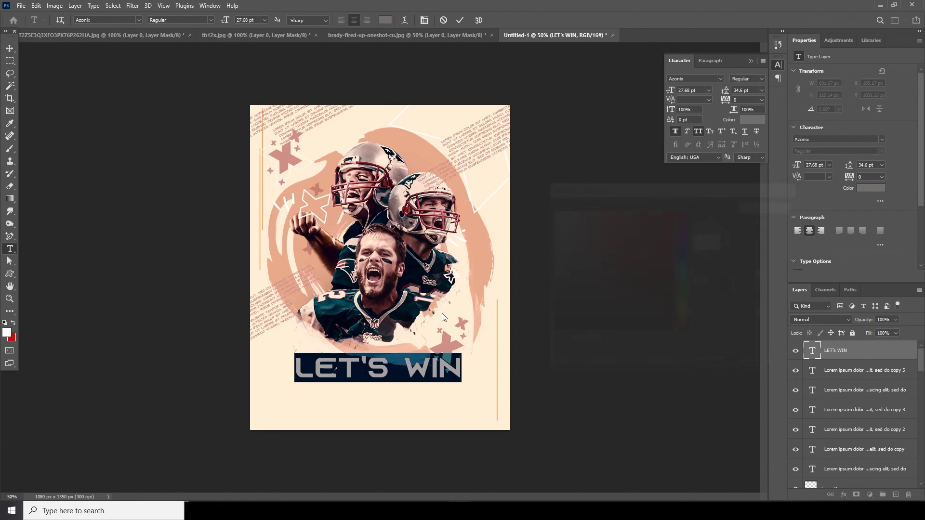
pyautogui.click(9, 49)
pyautogui.press('ctrl')
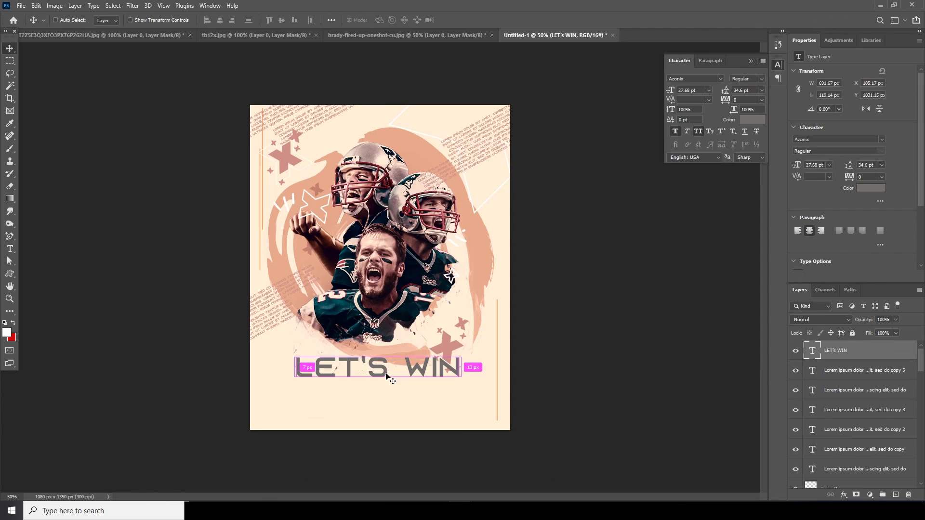
# Duplicate the LET'S WIN headline and change the copy's text to MATCH DAY.
pyautogui.hotkey('ctrl', 'j')
pyautogui.doubleClick(812, 355)
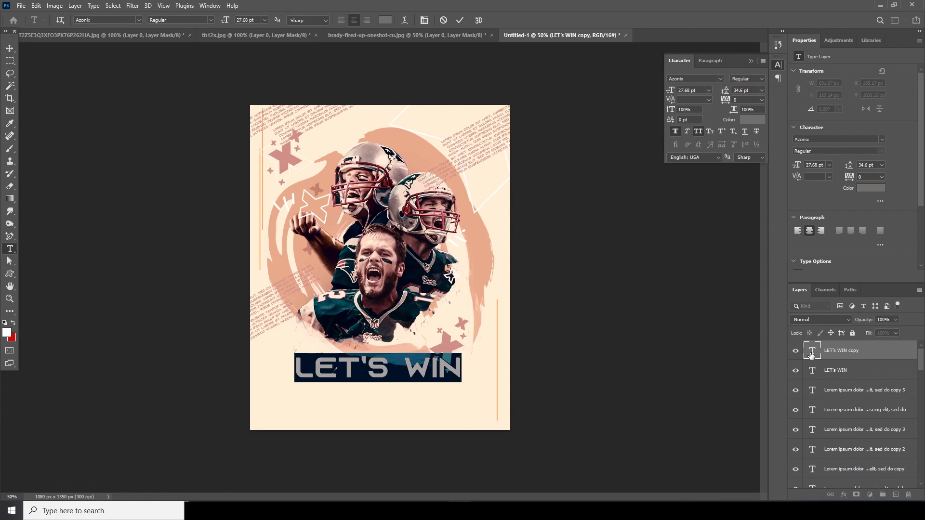
pyautogui.write('MATCH')
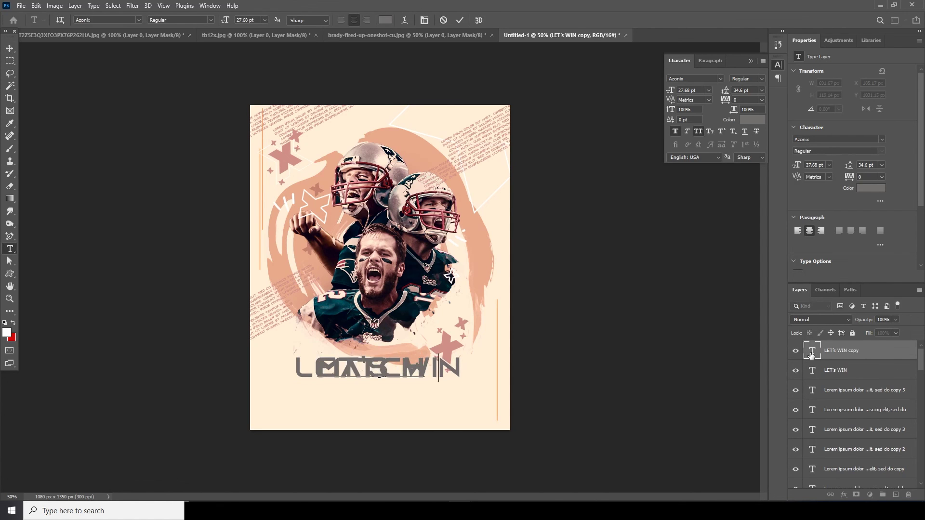
pyautogui.write(' WON')
pyautogui.press('BackSpace')
pyautogui.press('BackSpace')
pyautogui.press('BackSpace')
pyautogui.press('BackSpace')
pyautogui.press('BackSpace')
pyautogui.press('BackSpace')
pyautogui.press('BackSpace')
pyautogui.press('BackSpace')
pyautogui.write('MATCH DAY')
pyautogui.click(10, 49)
# Enlarge the MATCH DAY text to 36.28 pt and place it just below LET'S WIN.
pyautogui.hotkey('ctrl', 't')
pyautogui.moveTo(405, 375); pyautogui.dragTo(402, 385)
pyautogui.moveTo(464, 389); pyautogui.dragTo(492, 404)
pyautogui.moveTo(389, 386); pyautogui.dragTo(400, 389)
pyautogui.press('Return')
# Change the font of the MATCH DAY text to Bebas.
pyautogui.doubleClick(401, 388)
pyautogui.click(689, 79)
pyautogui.scroll(-6, 689, 79)
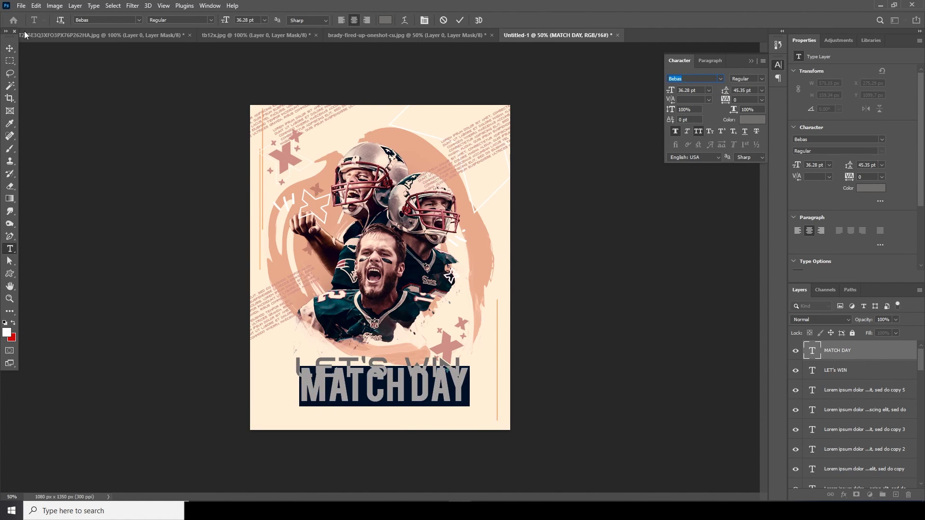
pyautogui.click(10, 49)
# Scale LET'S WIN down so it sits above MATCH DAY, and enlarge MATCH DAY to 38.94 pt beneath it.
pyautogui.click(836, 370)
pyautogui.moveTo(457, 374); pyautogui.dragTo(430, 362)
pyautogui.press('Return')
pyautogui.click(426, 388)
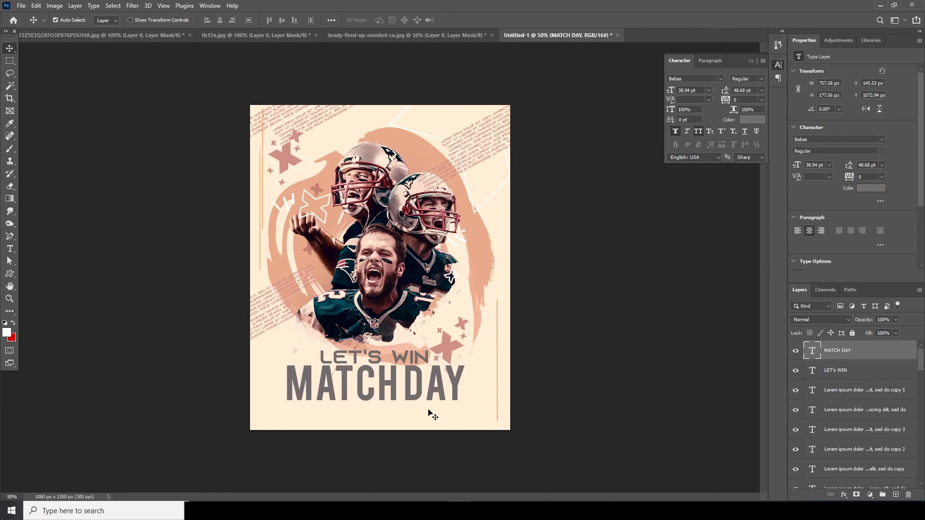
pyautogui.scroll(-10, 813, 463)
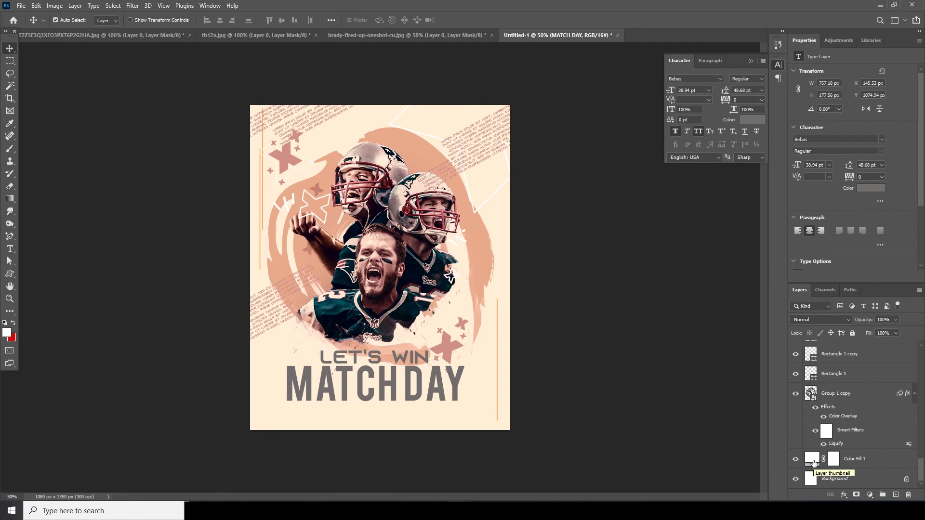